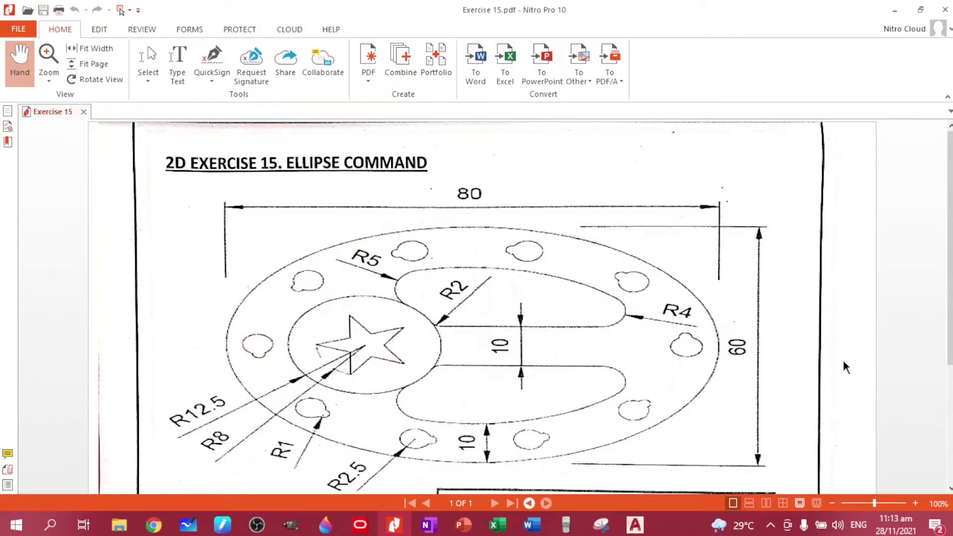
# Review the 2D Exercise 15 ellipse drawing, and switch to the Plate Template 15 part 2 drawing in AutoCAD
pyautogui.scroll(-1, 790, 318)
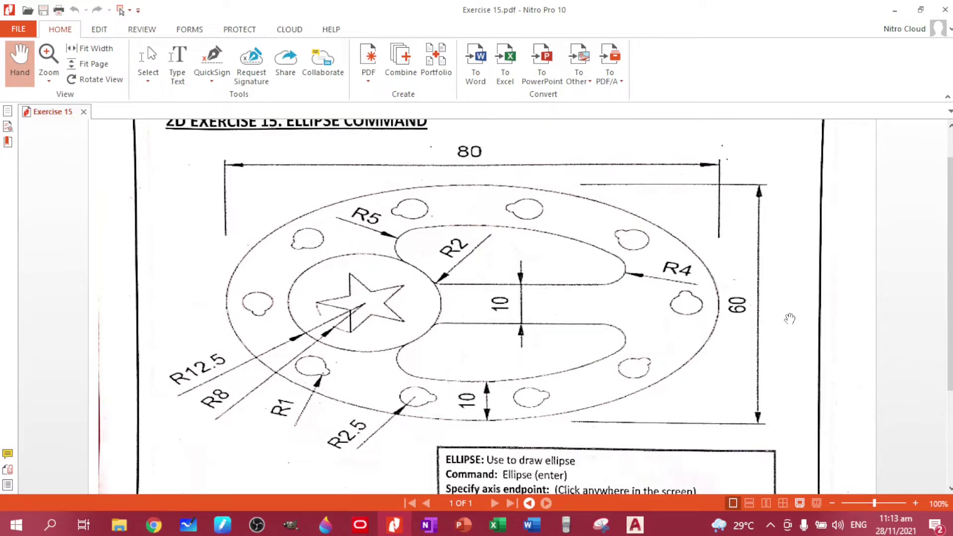
pyautogui.click(635, 525)
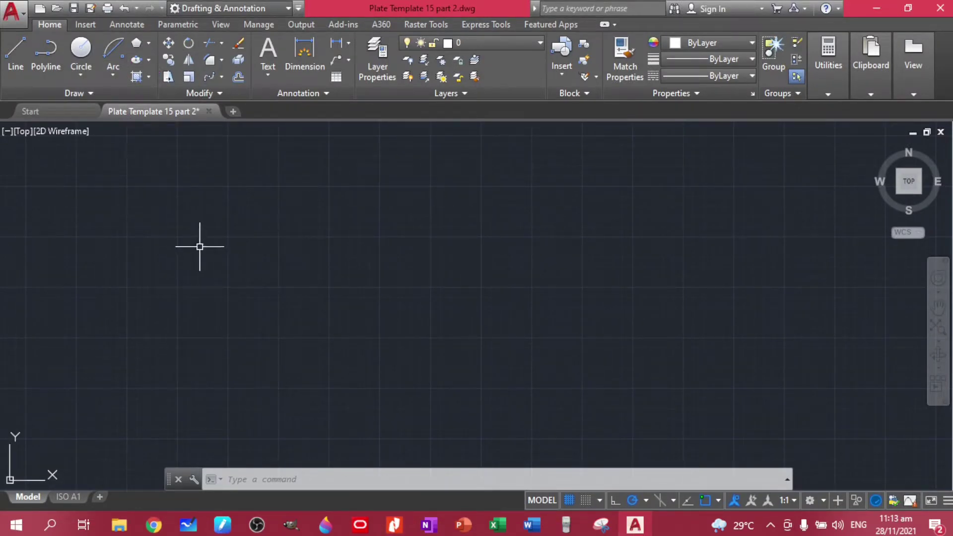
pyautogui.write('l')
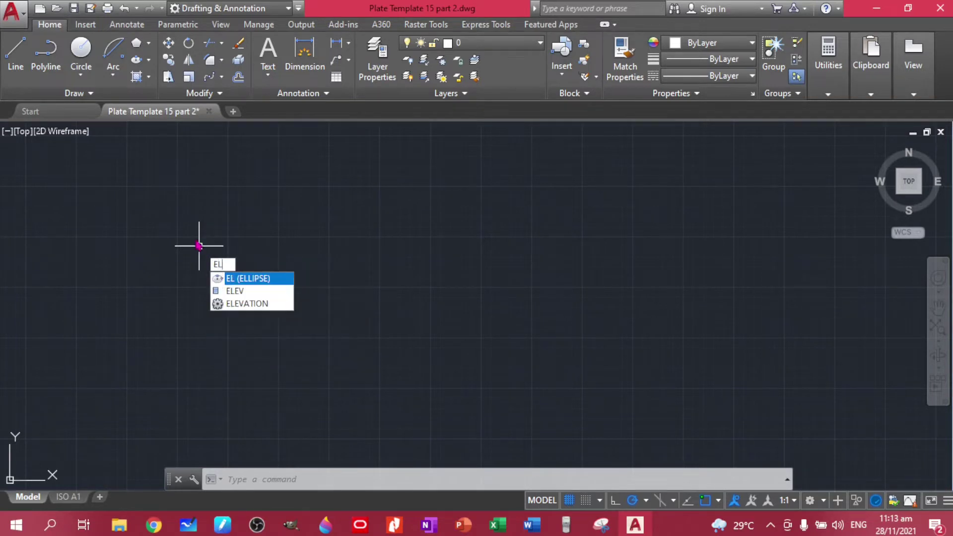
pyautogui.press('BackSpace')
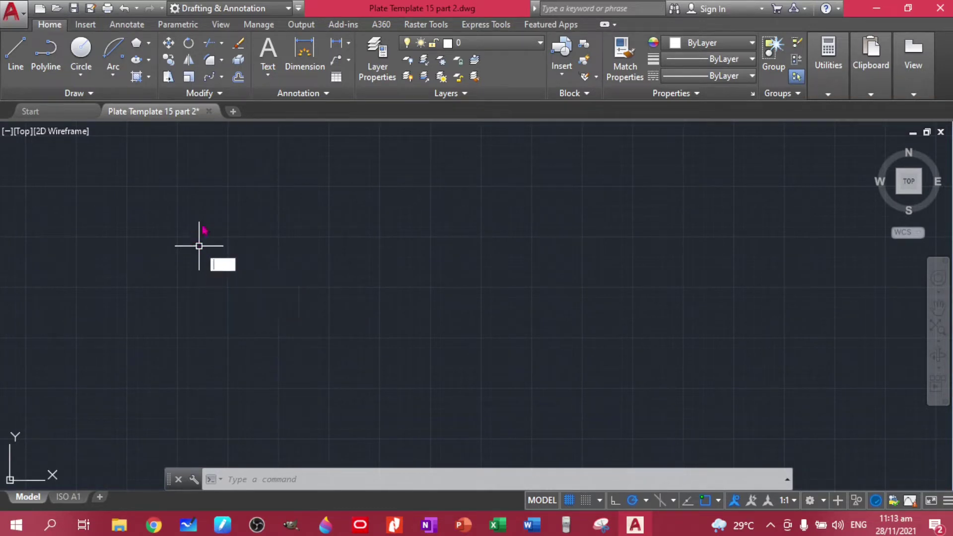
# Draw a trial ellipse from its center in the empty drawing area, with a horizontal semi-axis of about 48 units
pyautogui.click(138, 59)
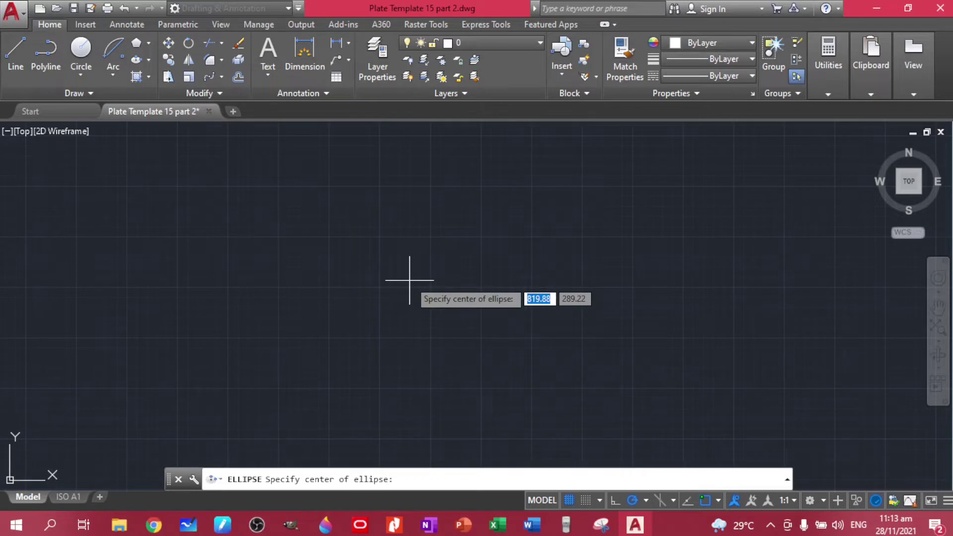
pyautogui.press('BackSpace')
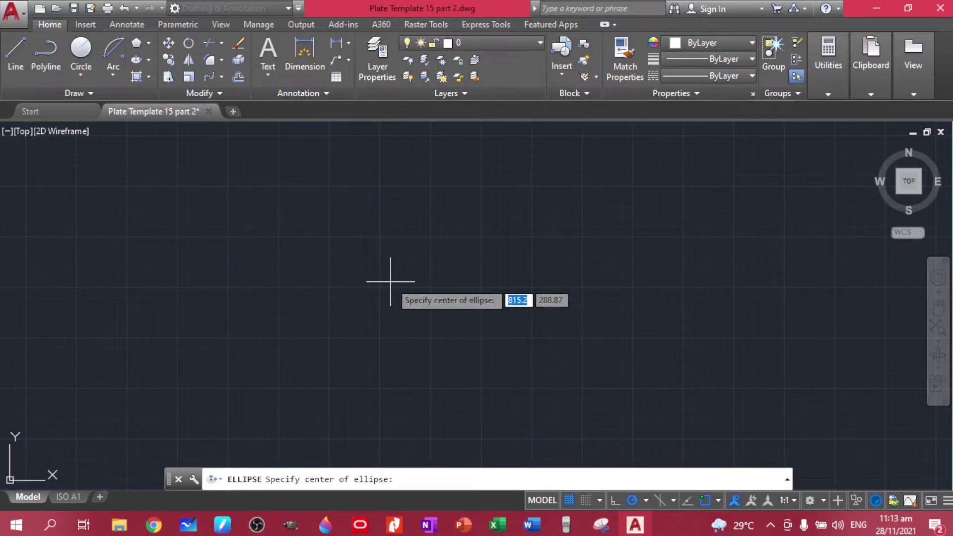
pyautogui.click(391, 281)
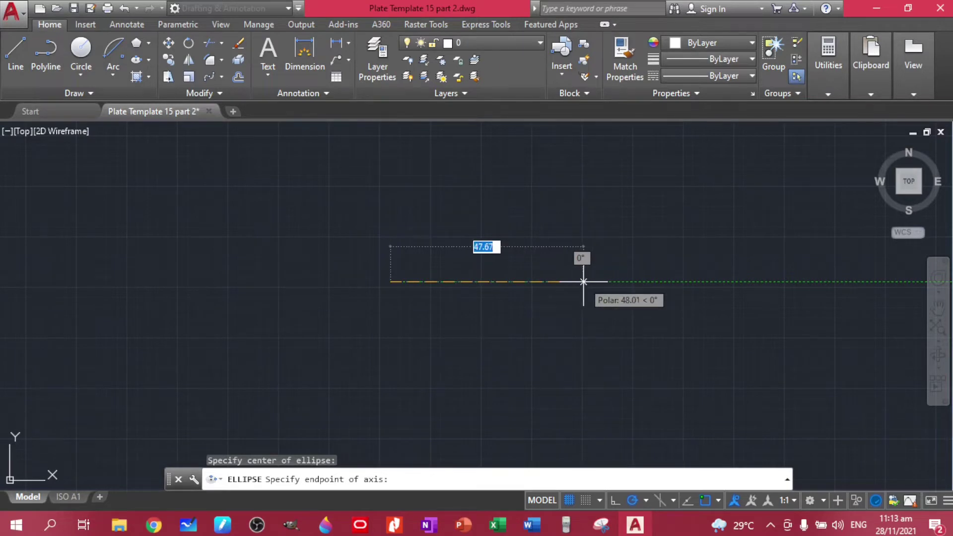
pyautogui.click(587, 281)
pyautogui.click(383, 385)
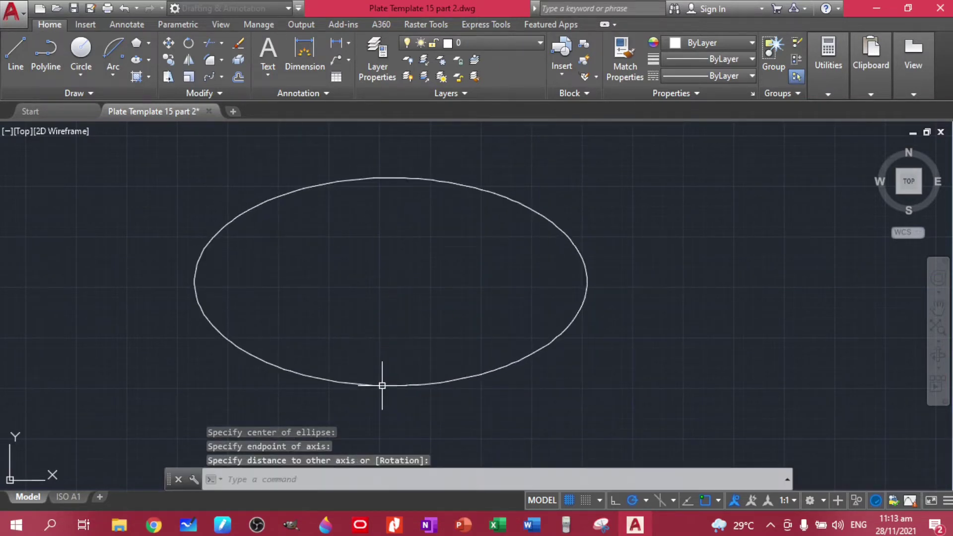
# Erase the trial ellipse from the drawing
pyautogui.click(602, 405)
pyautogui.click(189, 288)
pyautogui.press('Delete')
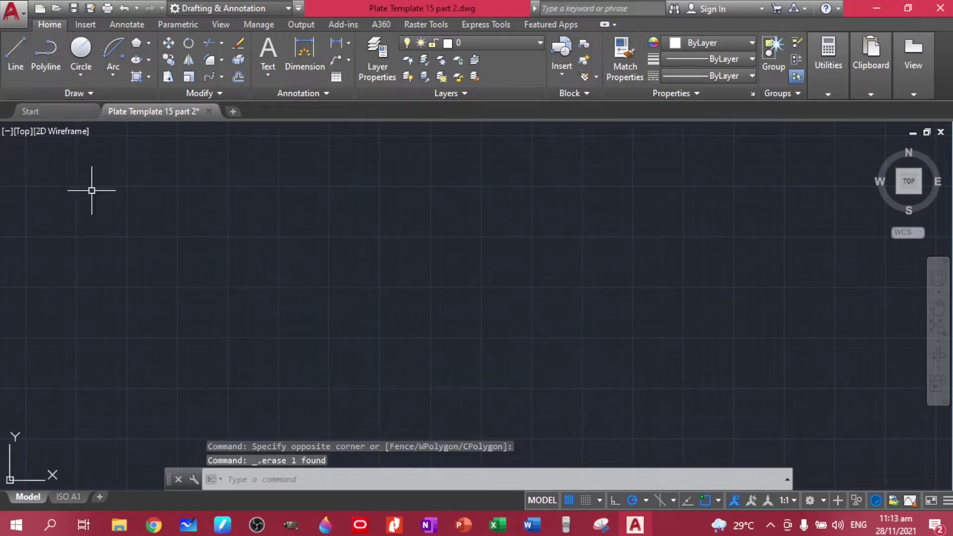
# Turn Ortho on and draw one horizontal and one vertical construction line crossing at the same point
pyautogui.click(396, 526)
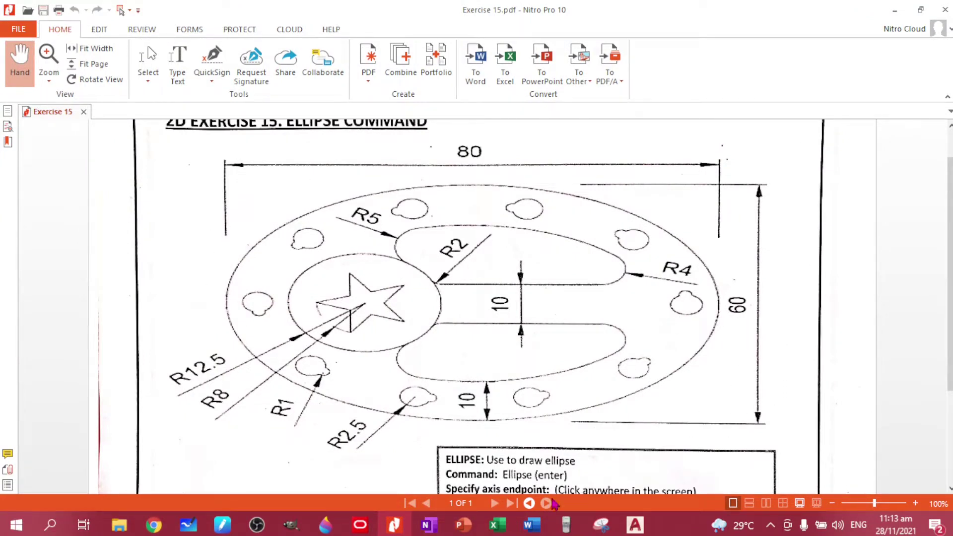
pyautogui.click(635, 524)
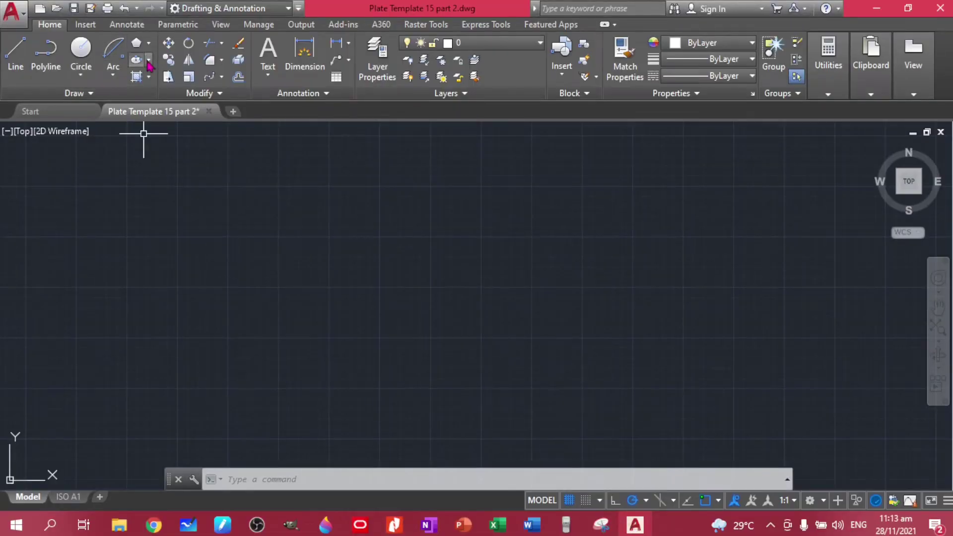
pyautogui.click(56, 93)
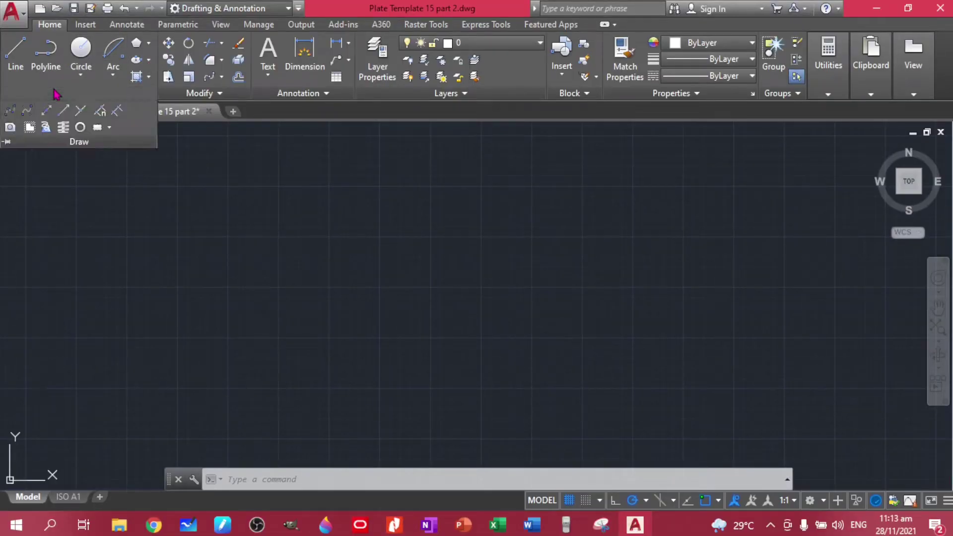
pyautogui.click(50, 110)
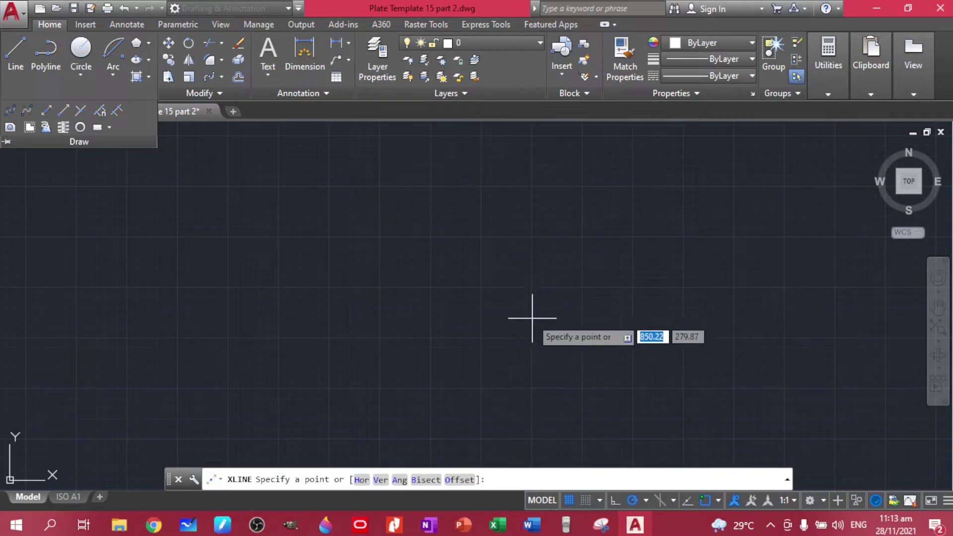
pyautogui.press('F8')
pyautogui.click(442, 286)
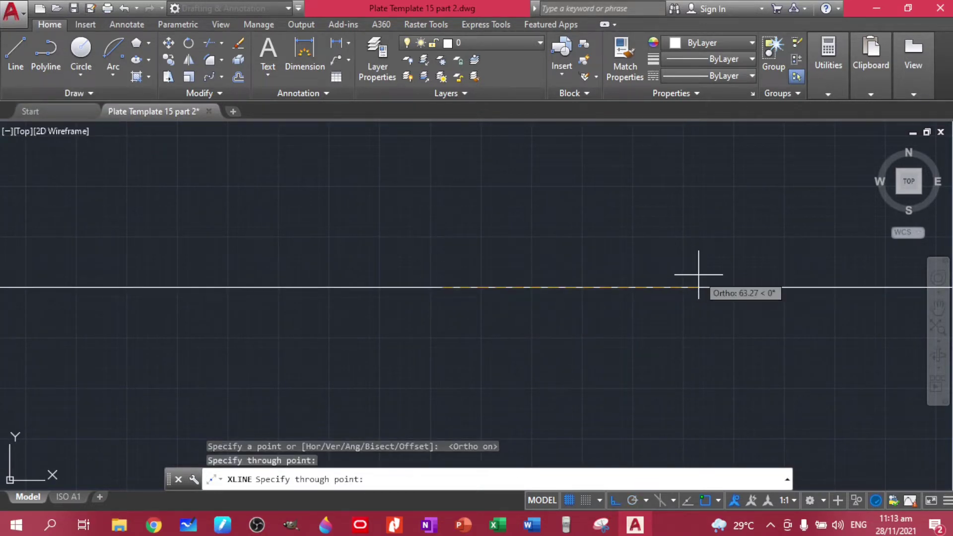
pyautogui.click(698, 274)
pyautogui.press('Return')
pyautogui.press('Return')
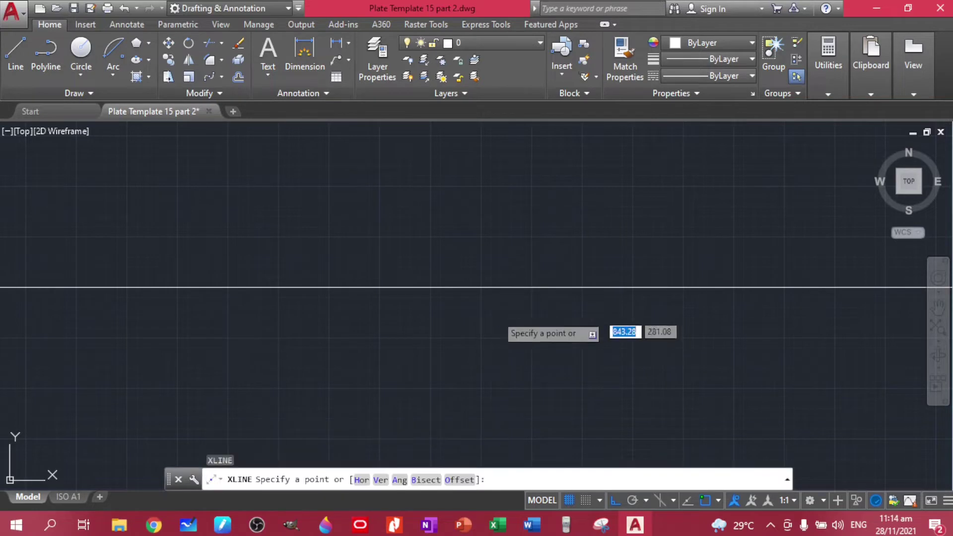
pyautogui.click(442, 288)
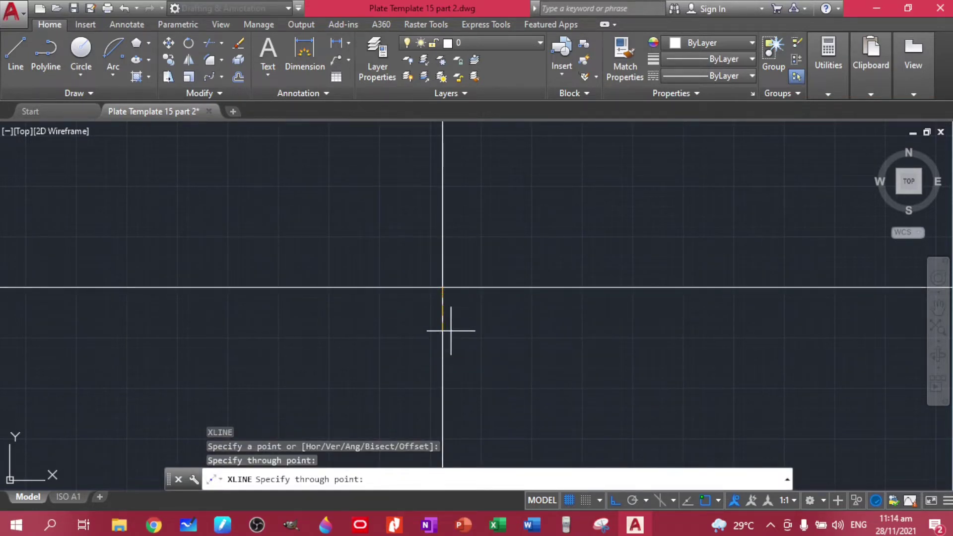
pyautogui.press('Escape')
# Draw the outer ellipse centered on the construction line intersection, with a horizontal semi-axis of 40 and a vertical semi-axis of 30
pyautogui.click(140, 62)
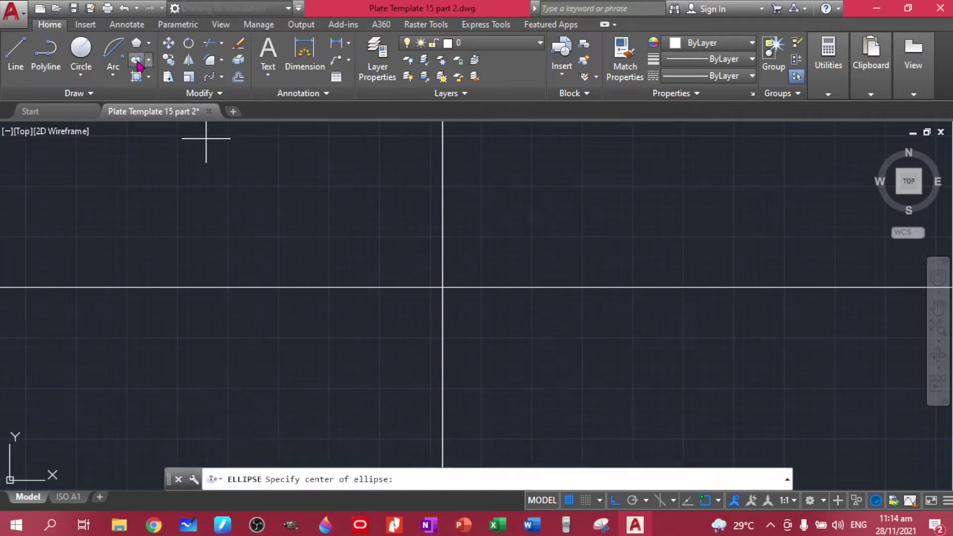
pyautogui.click(148, 60)
pyautogui.click(161, 81)
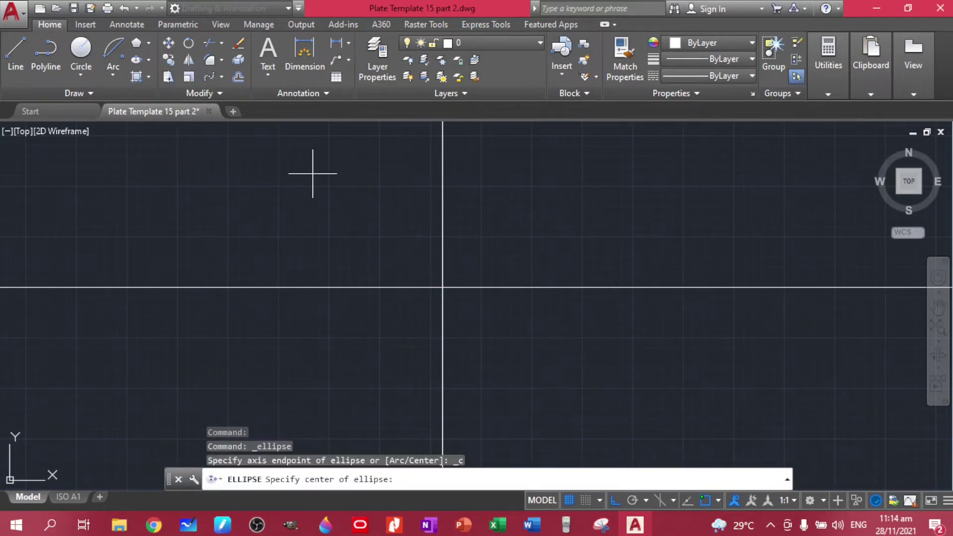
pyautogui.click(148, 62)
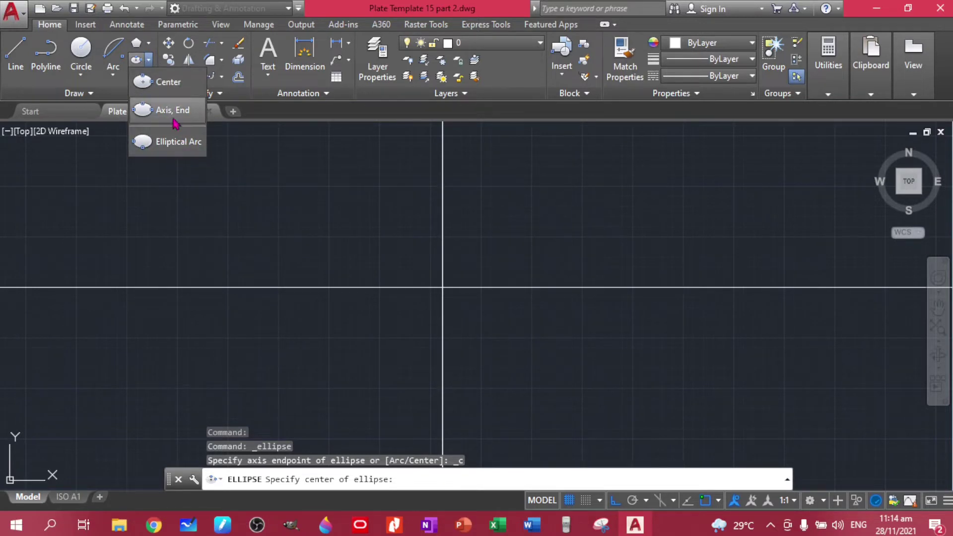
pyautogui.click(166, 82)
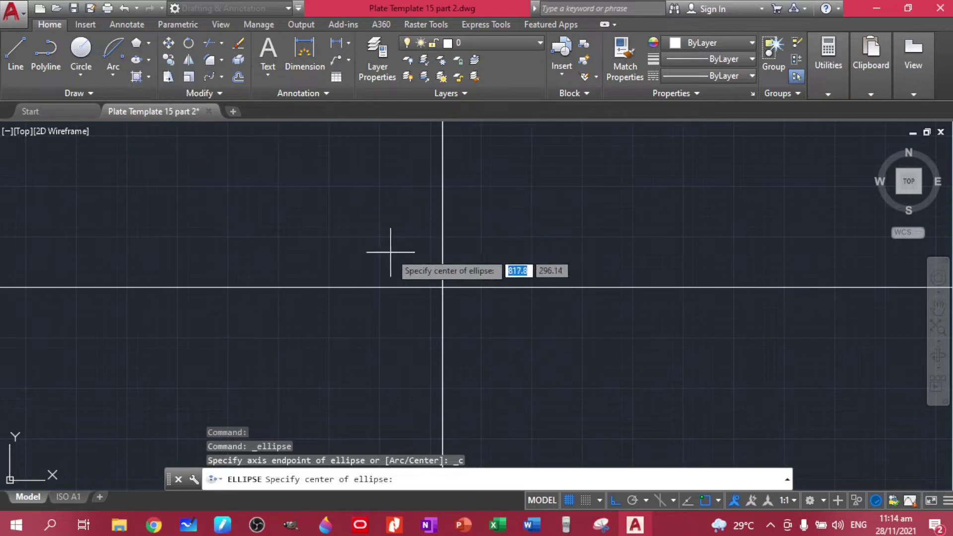
pyautogui.click(442, 287)
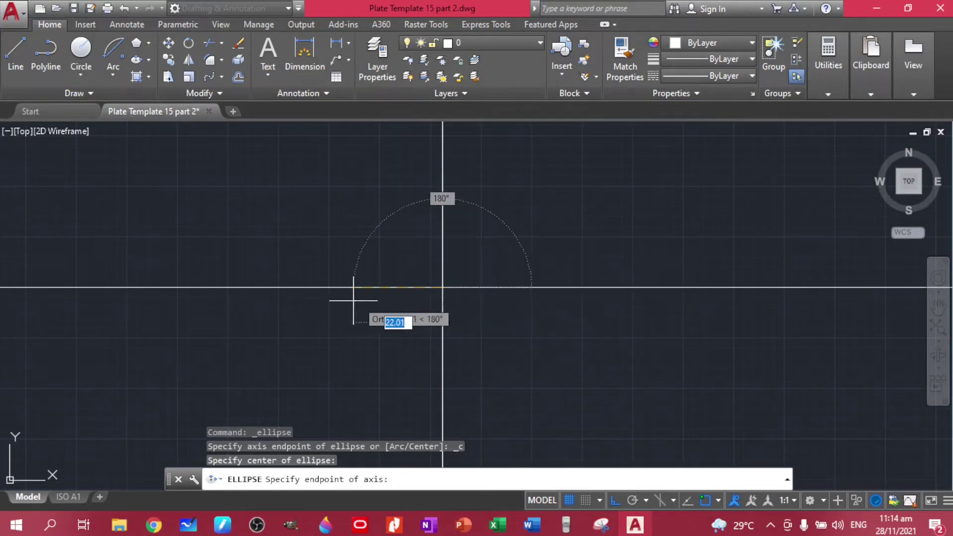
pyautogui.click(395, 525)
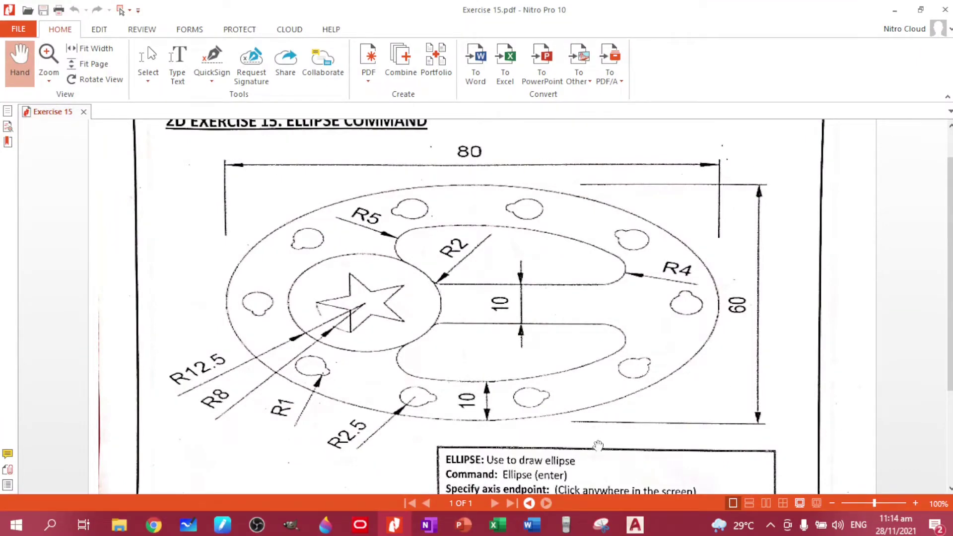
pyautogui.click(636, 526)
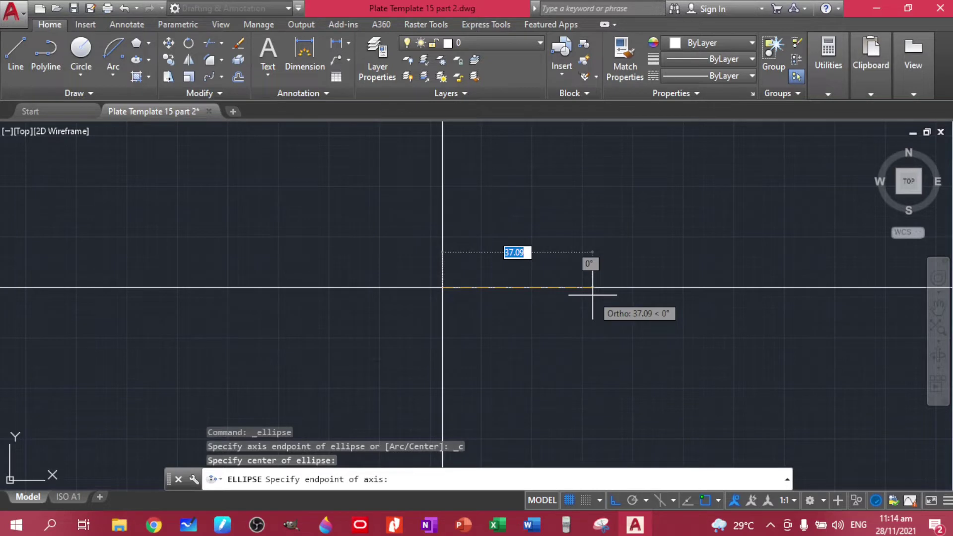
pyautogui.write('40')
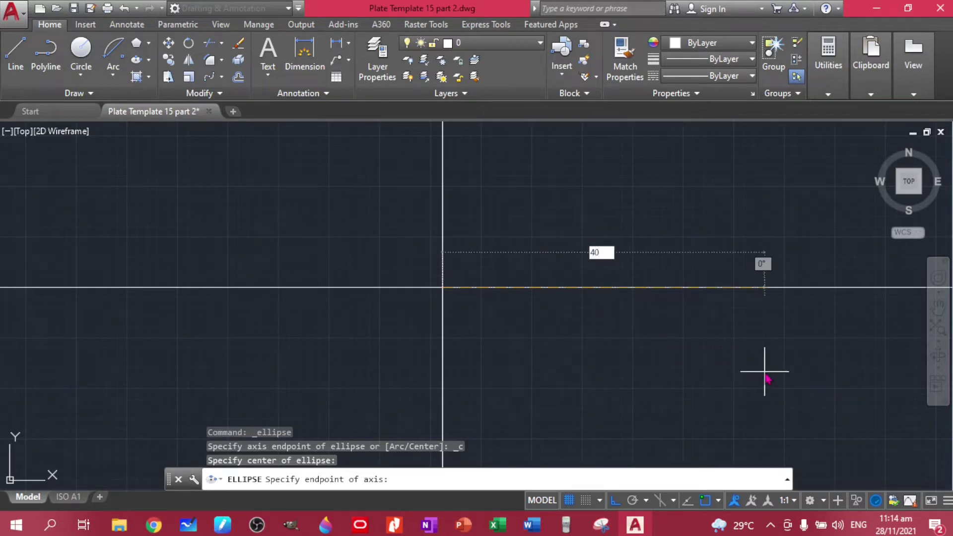
pyautogui.press('Return')
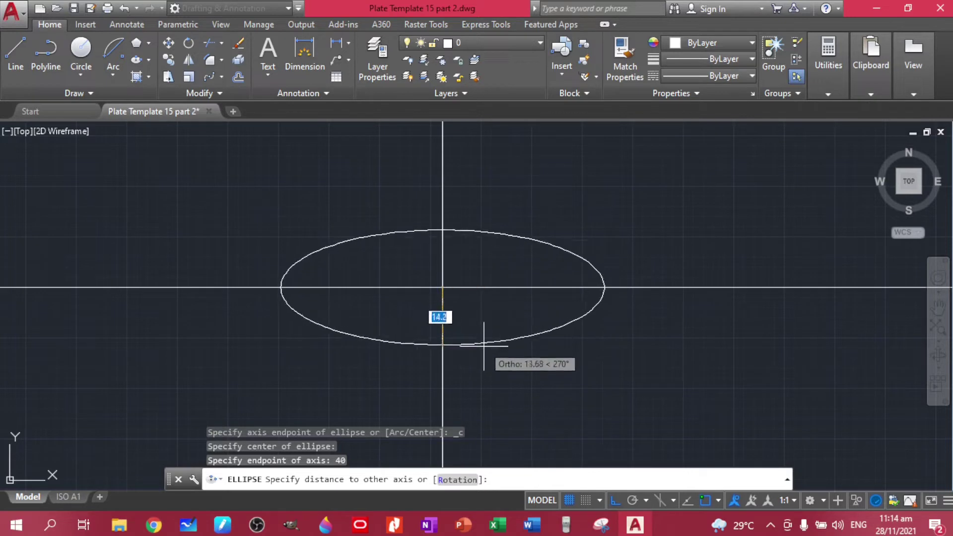
pyautogui.write('30')
pyautogui.press('Return')
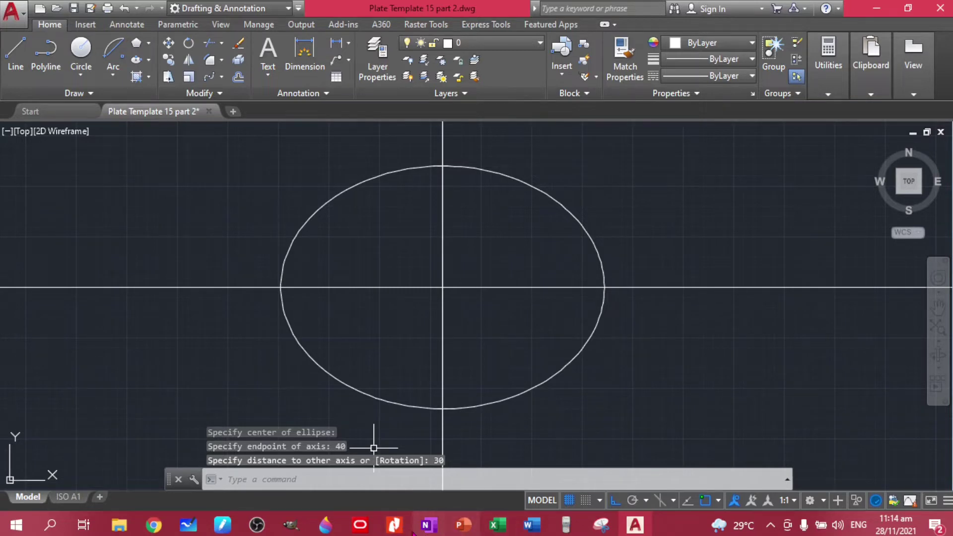
# Draw the inner ellipse from the same center, with a horizontal semi-axis of 30 and a vertical semi-axis of 20
pyautogui.click(394, 525)
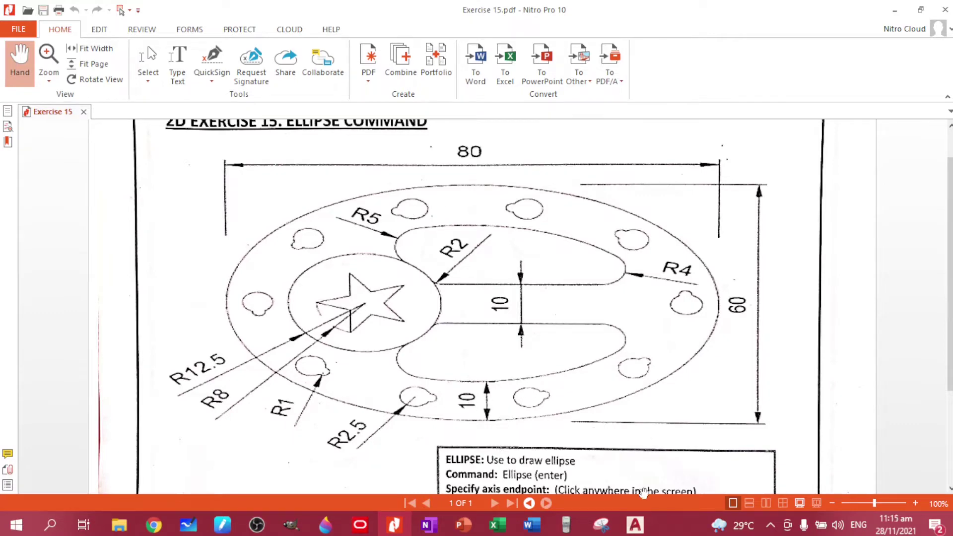
pyautogui.click(634, 525)
pyautogui.press('Return')
pyautogui.click(443, 286)
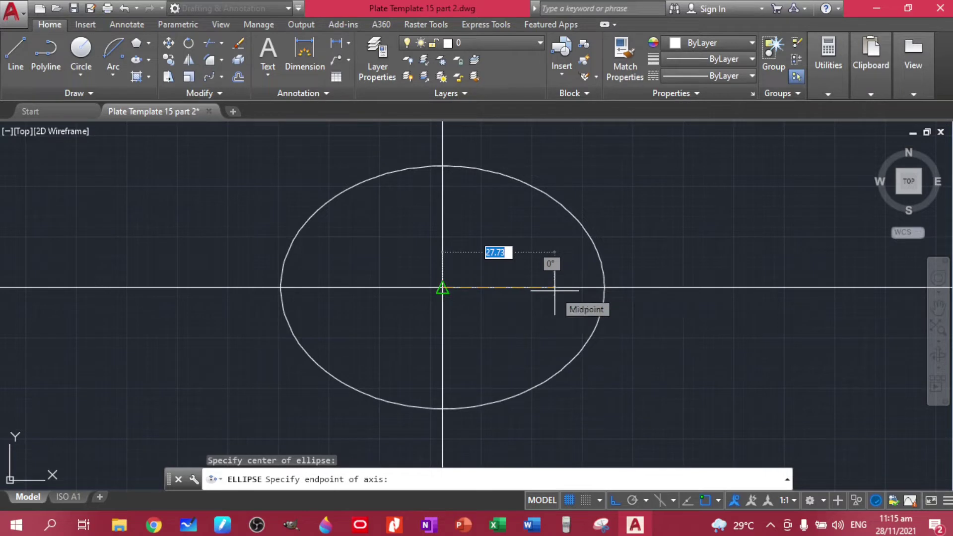
pyautogui.write('30')
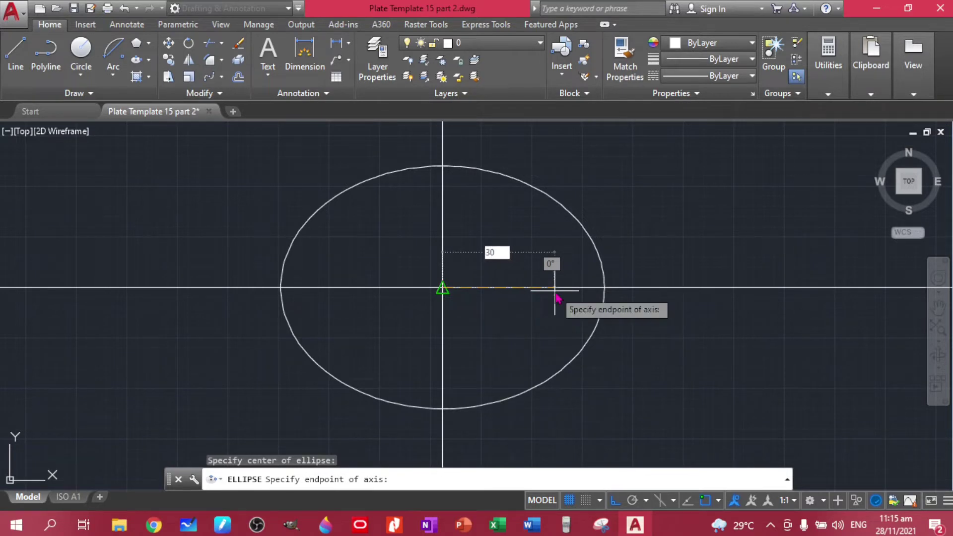
pyautogui.press('Return')
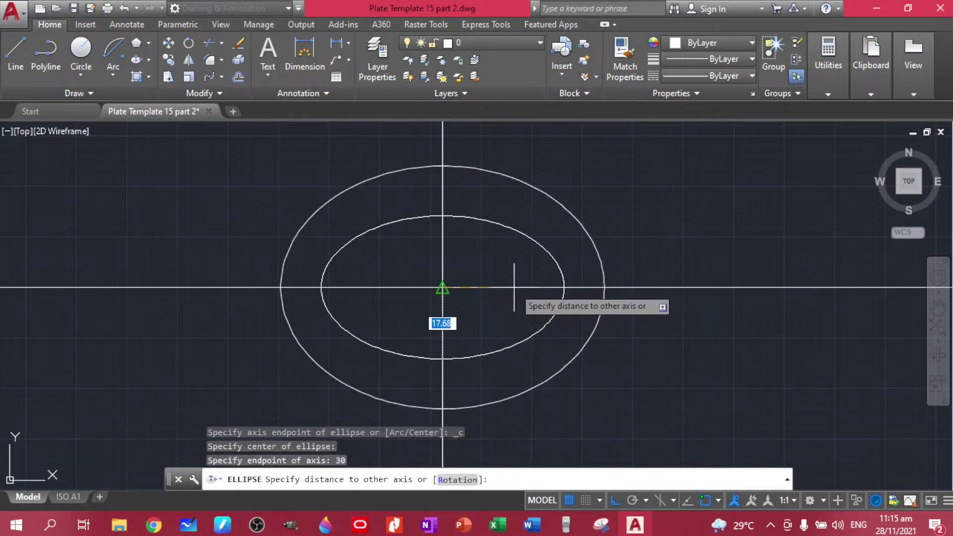
pyautogui.write('20')
pyautogui.press('Return')
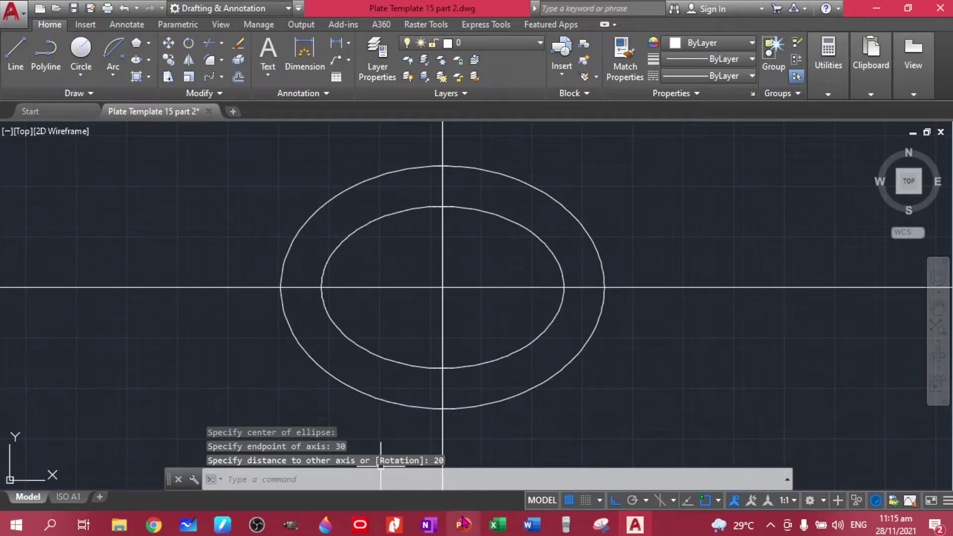
# Check the hole radii in the exercise PDF and draw a circle of radius 2.5 in the empty area beside the ellipses
pyautogui.click(394, 525)
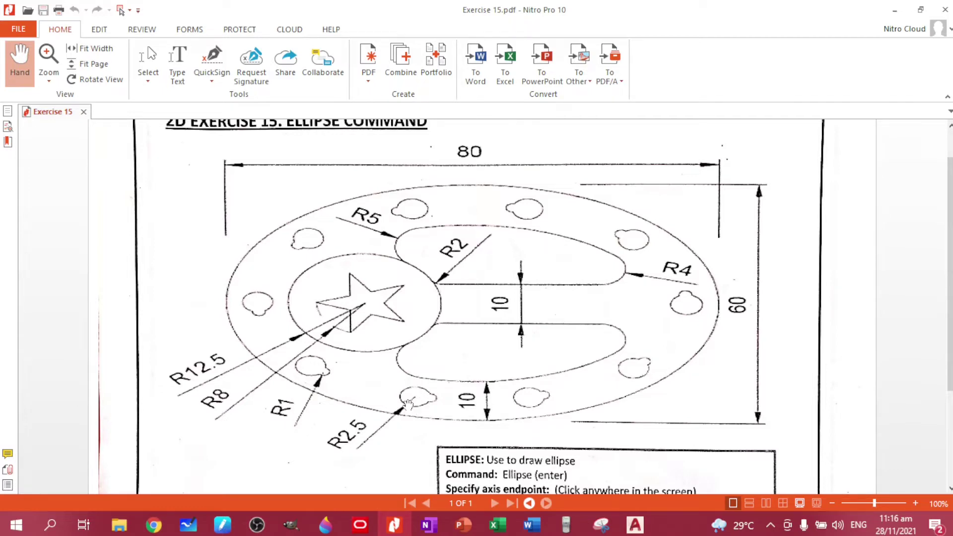
pyautogui.click(632, 529)
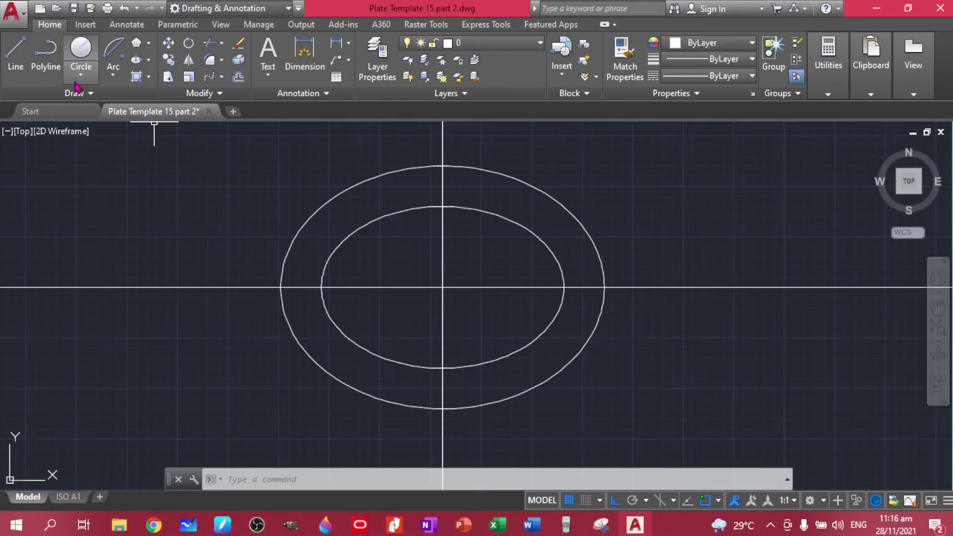
pyautogui.click(81, 76)
pyautogui.click(95, 100)
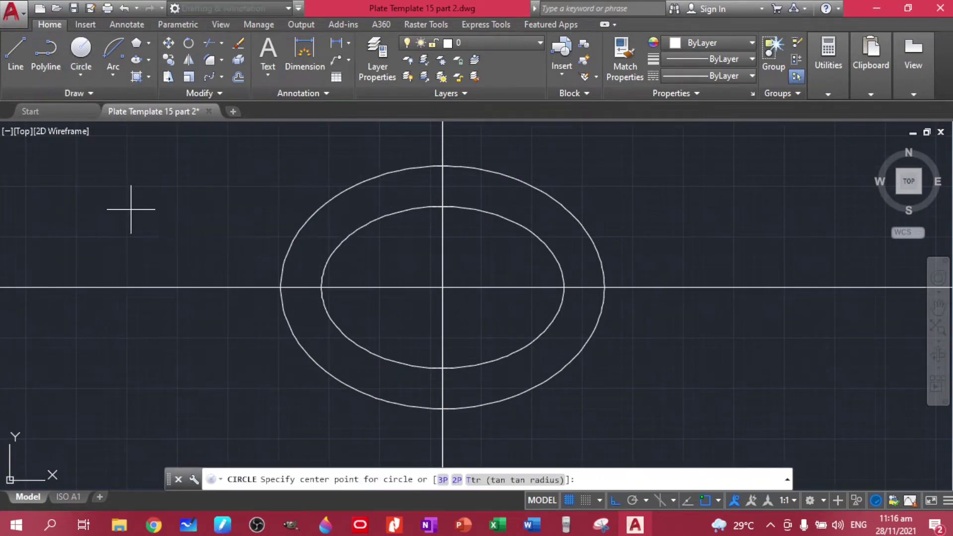
pyautogui.click(131, 209)
pyautogui.write('2.5')
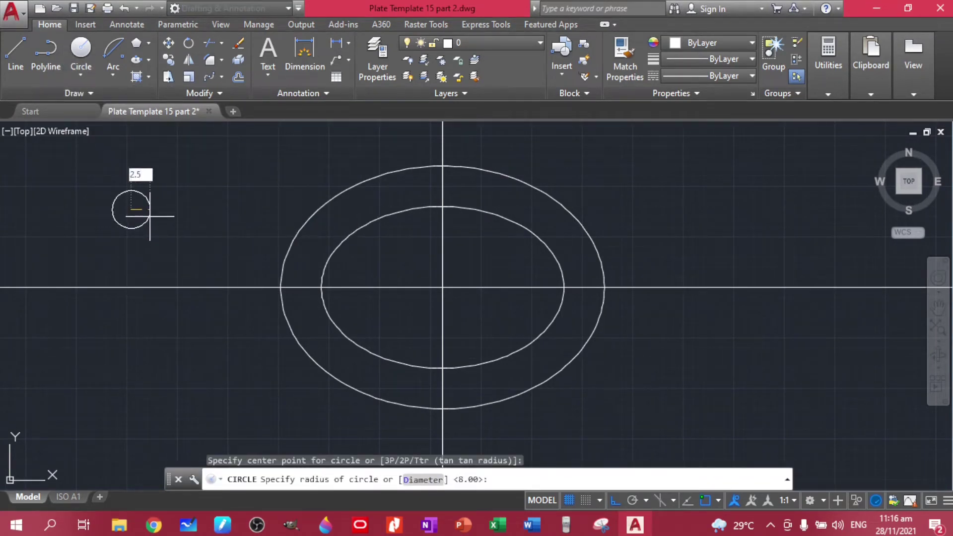
pyautogui.press('Return')
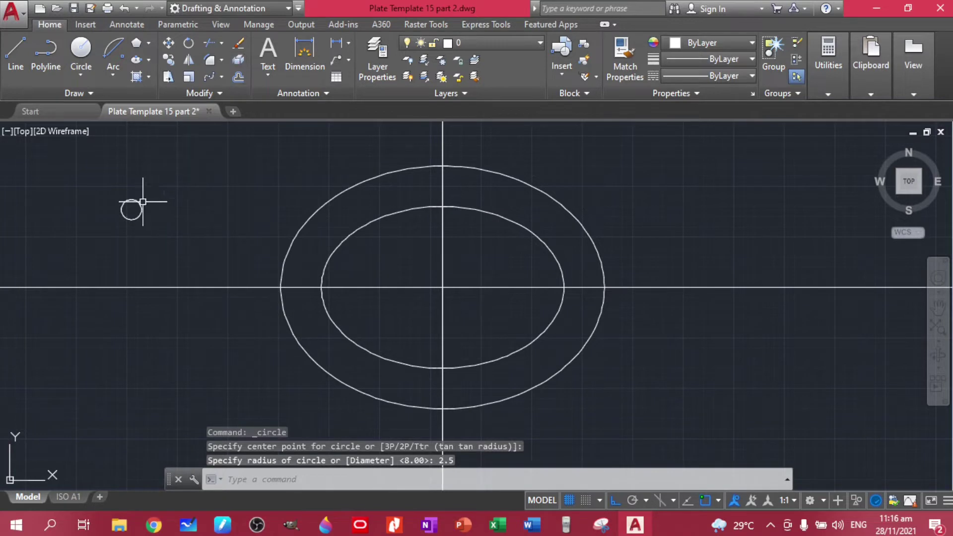
# Draw a second circle of radius 1 in the empty space to the right of the 2.5 radius circle
pyautogui.scroll(4, 113, 205)
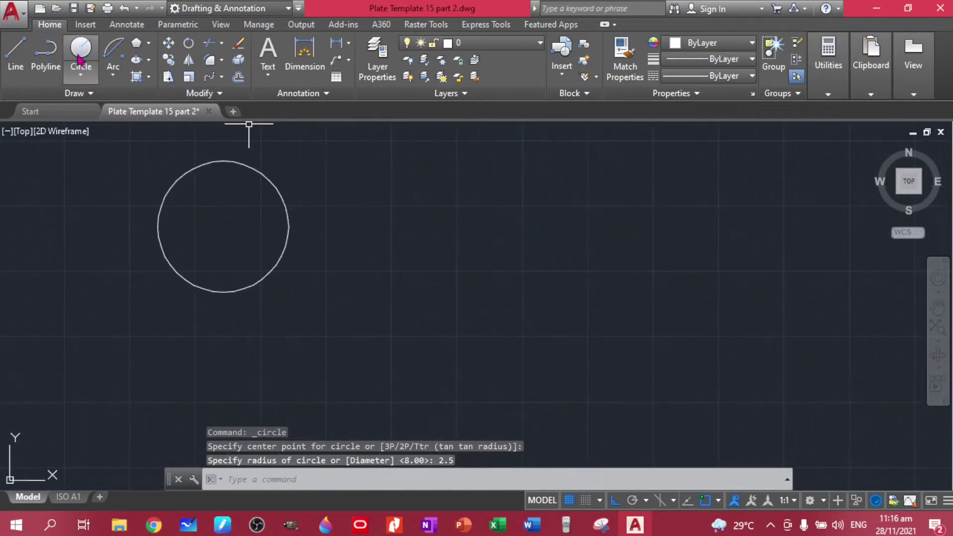
pyautogui.click(79, 83)
pyautogui.click(95, 98)
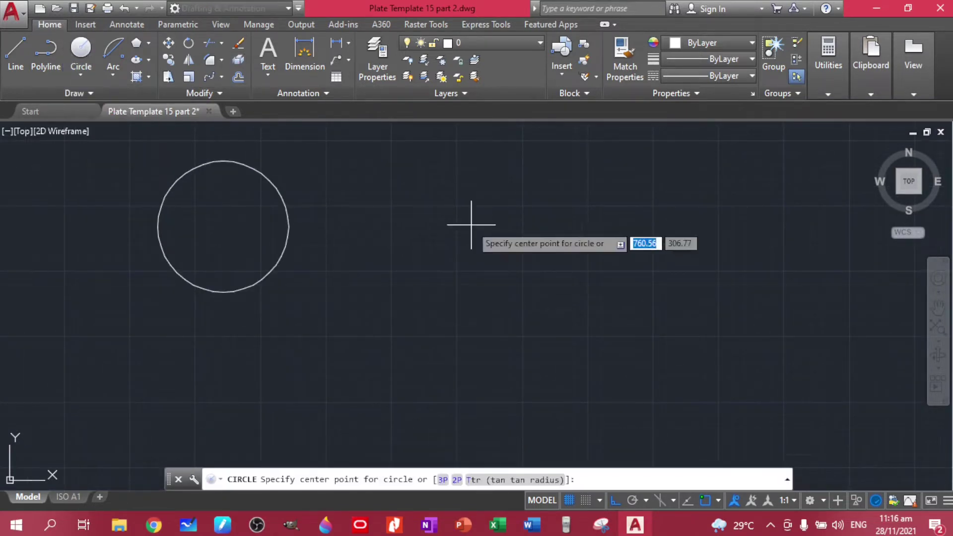
pyautogui.click(486, 259)
pyautogui.write('1')
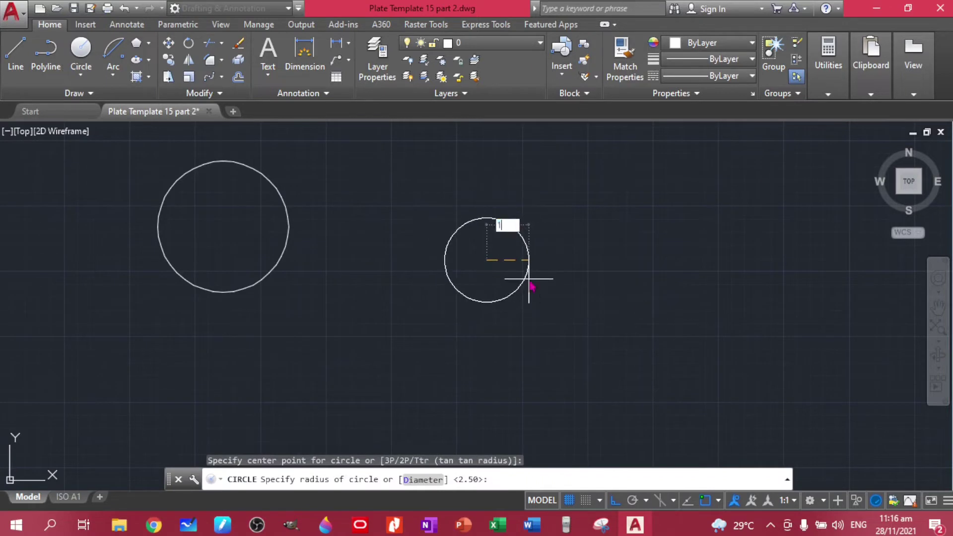
pyautogui.press('Return')
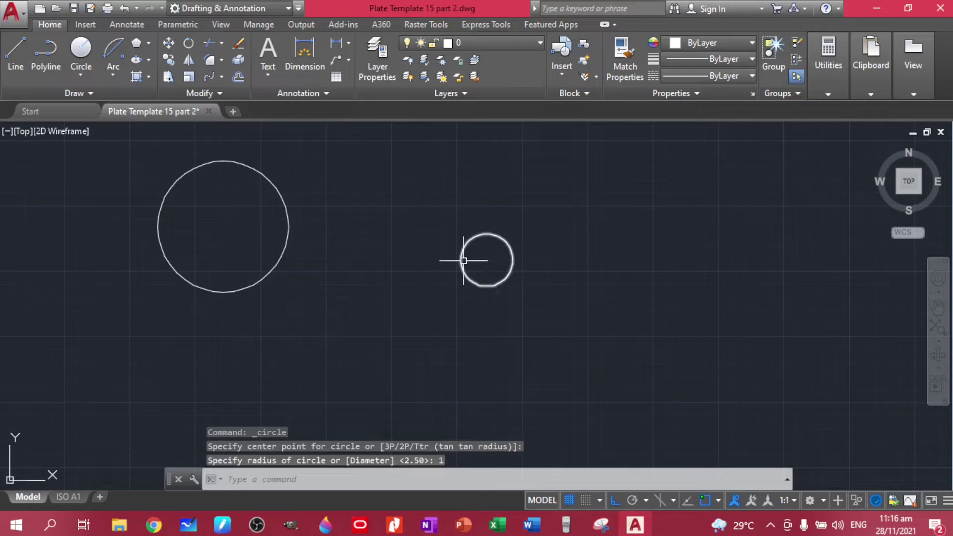
# Turn polar tracking on and move the radius 1 circle so its center coincides with the center of the 2.5 radius circle
pyautogui.click(560, 302)
pyautogui.click(378, 191)
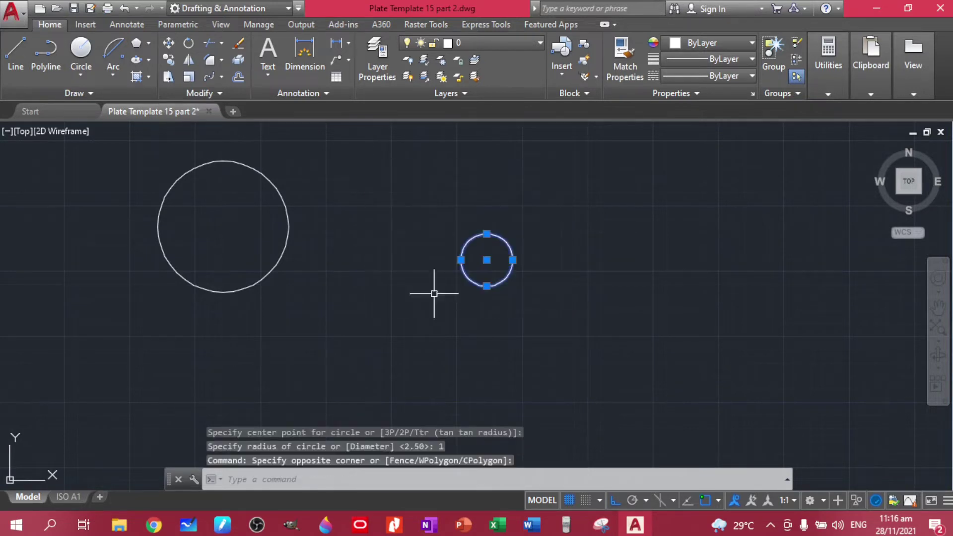
pyautogui.click(633, 501)
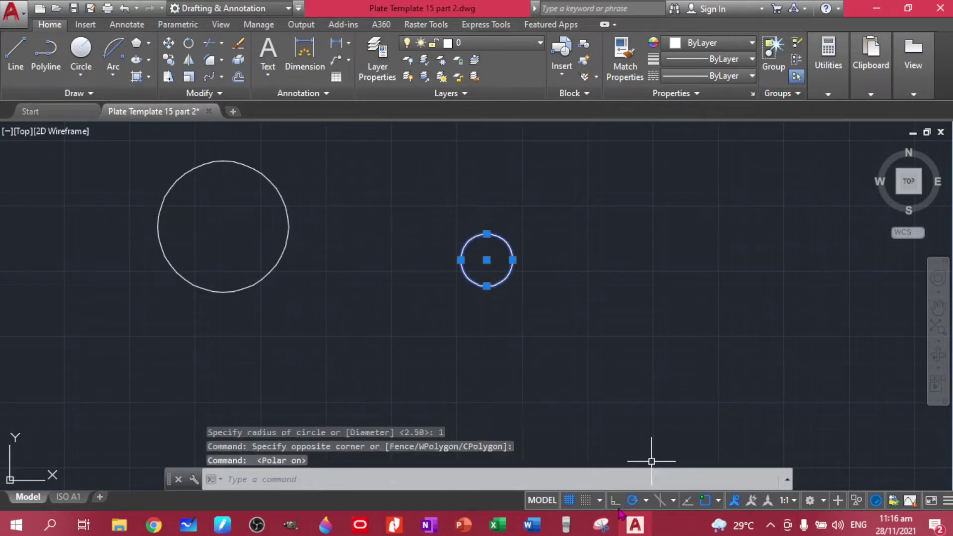
pyautogui.click(486, 259)
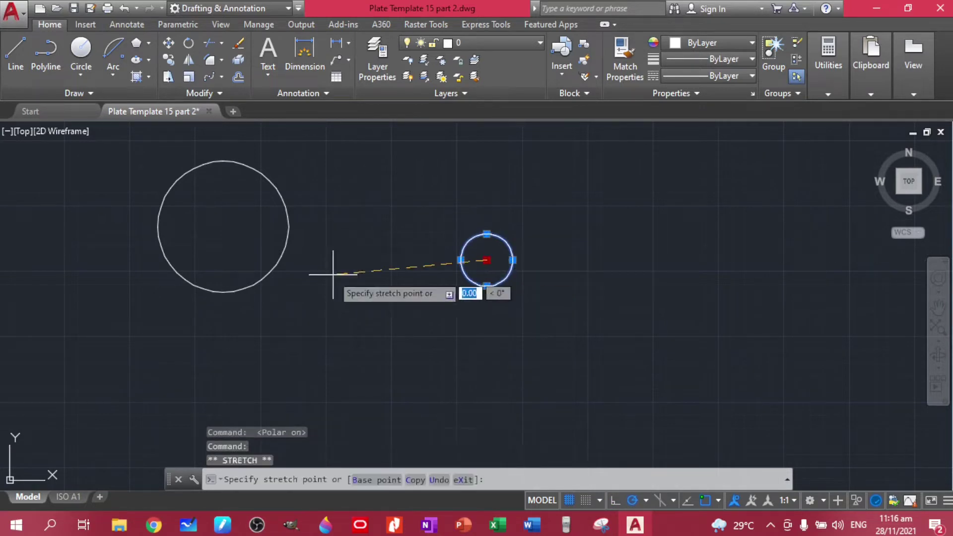
pyautogui.click(225, 290)
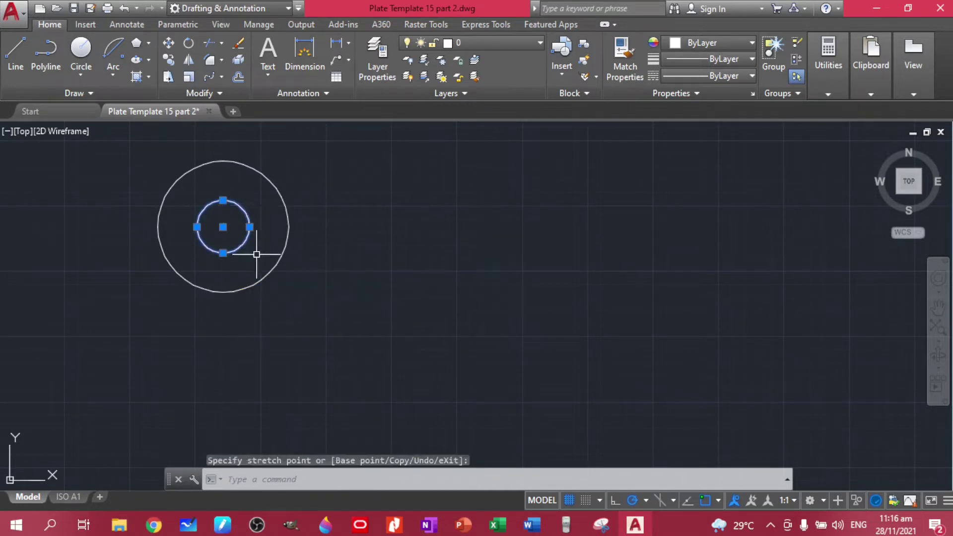
pyautogui.press('Escape')
# Move the small circle horizontally from the shared center onto the right quadrant of the large circle
pyautogui.click(257, 256)
pyautogui.click(210, 221)
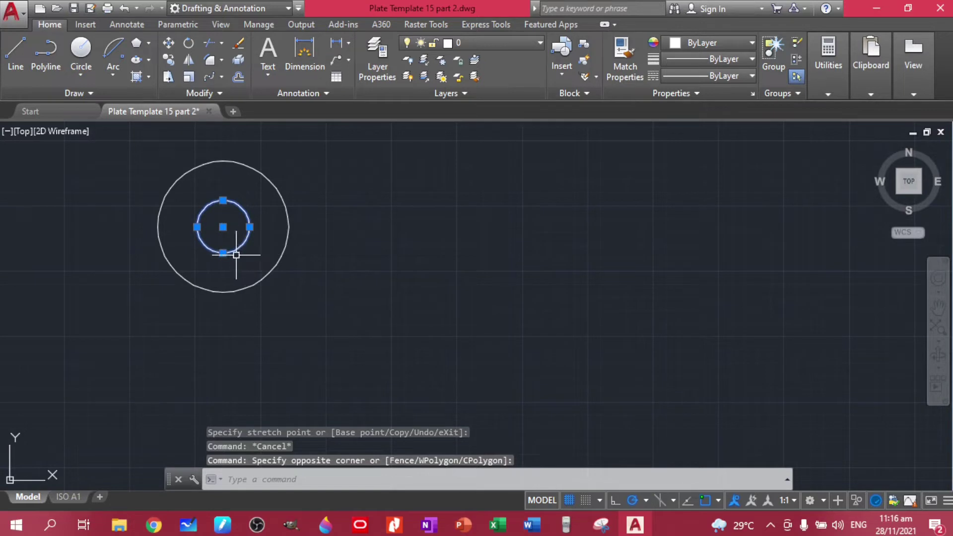
pyautogui.write('m')
pyautogui.press('Return')
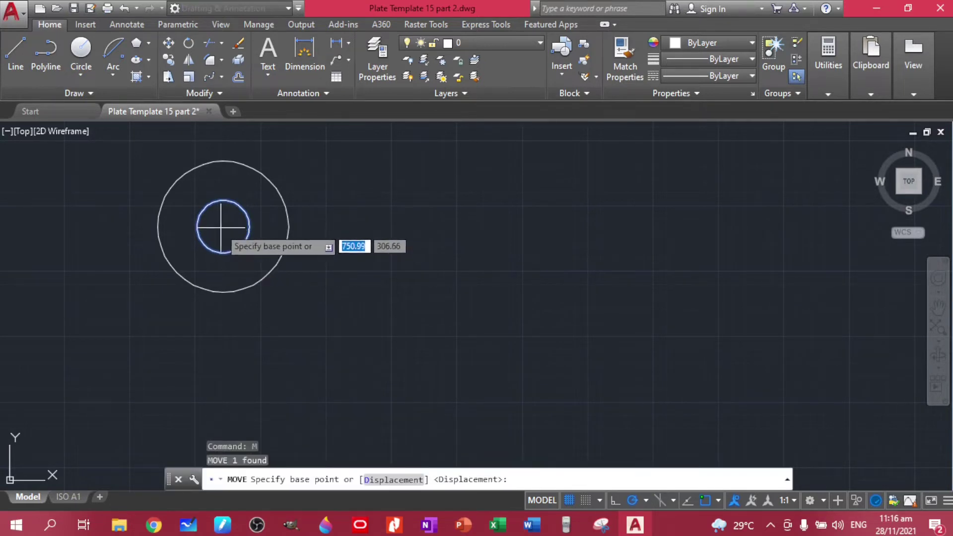
pyautogui.click(223, 226)
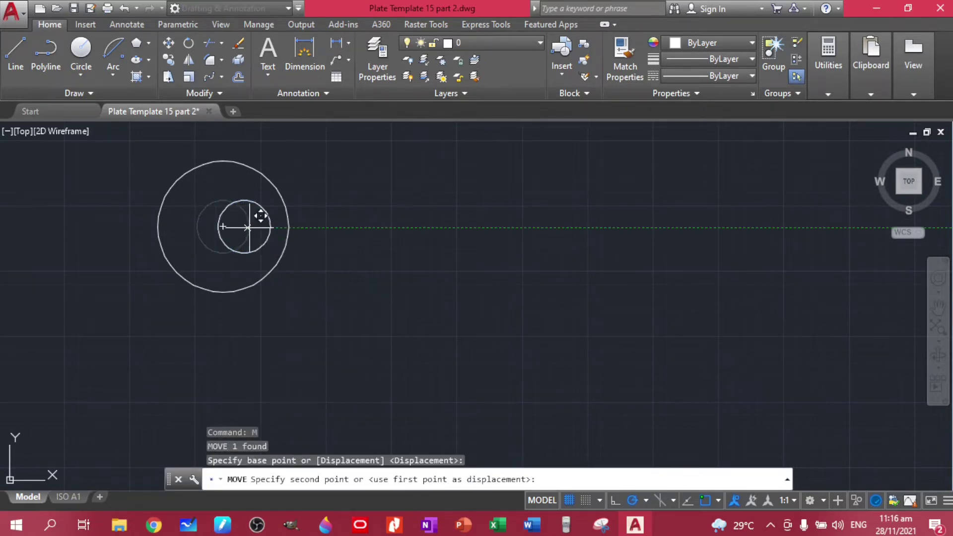
pyautogui.click(287, 227)
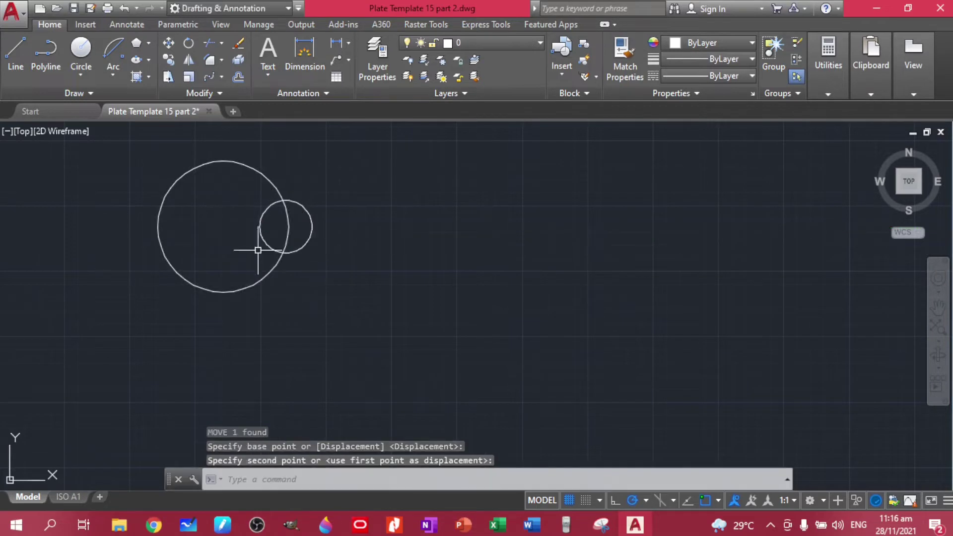
pyautogui.press('Escape')
# Trim away the overlapping inner arcs of the two circles, leaving a single keyhole-like outline
pyautogui.write('TR')
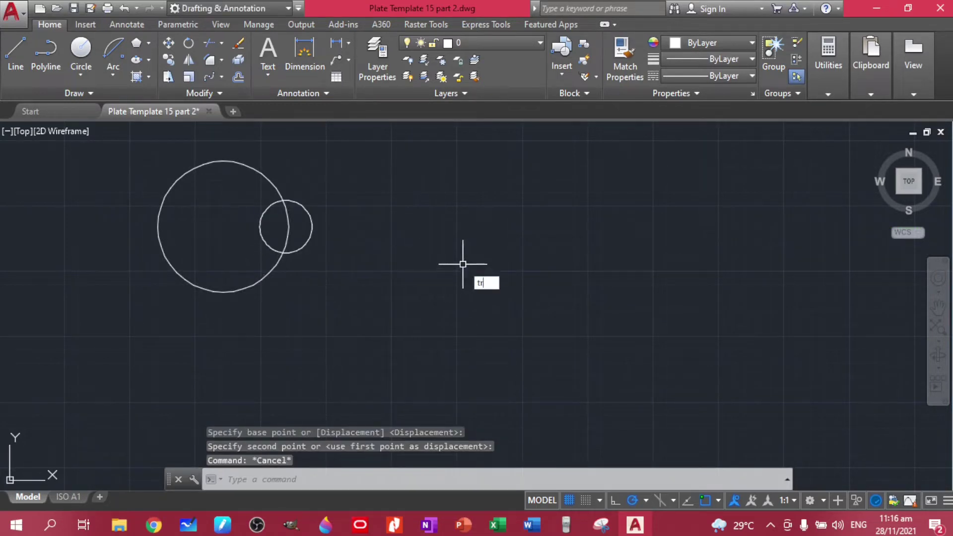
pyautogui.press('Return')
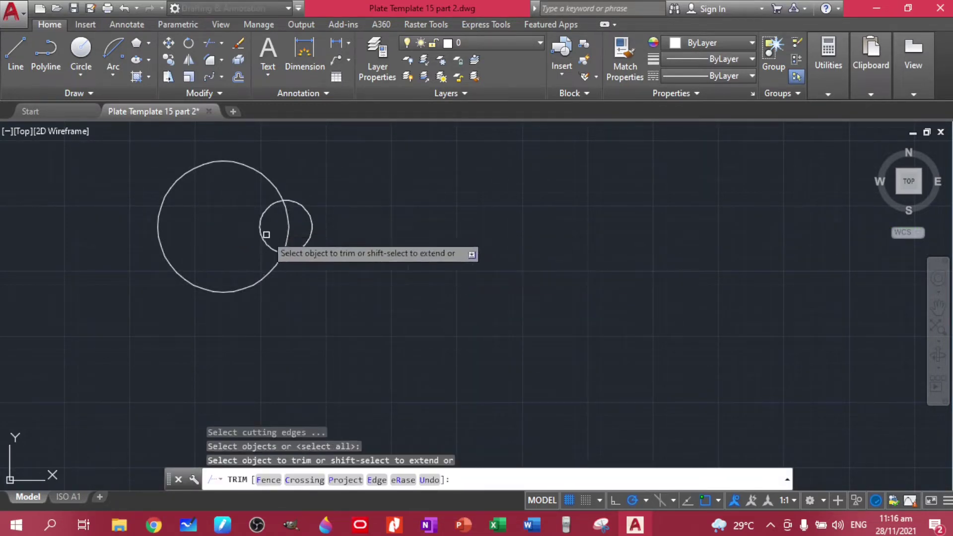
pyautogui.click(259, 234)
pyautogui.click(288, 228)
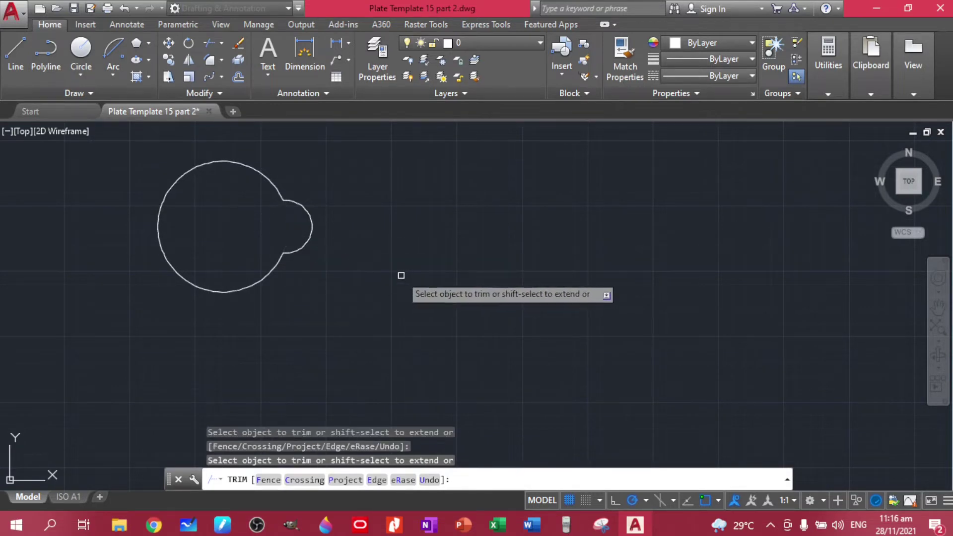
pyautogui.press('Escape')
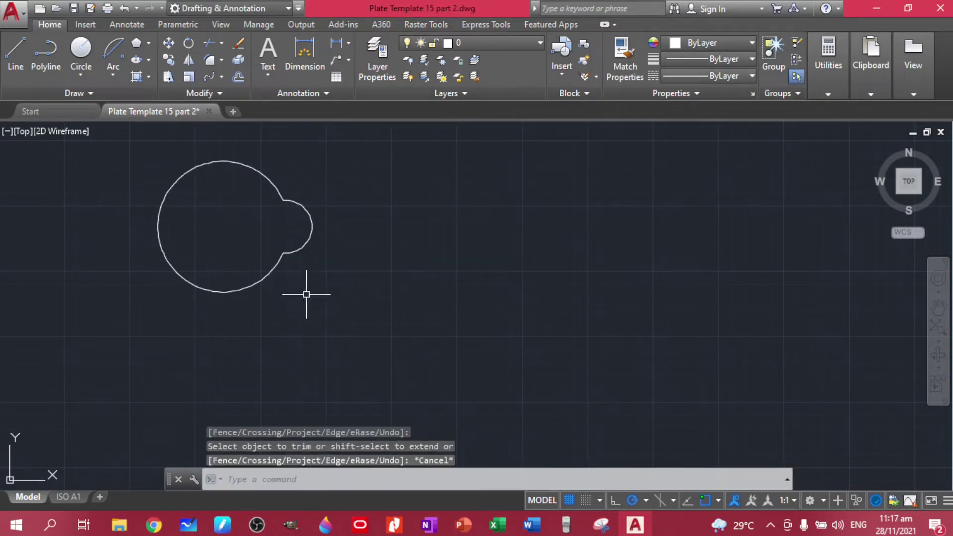
# Try erasing the small arc of the hole outline on its own, and undo the erasure
pyautogui.click(310, 247)
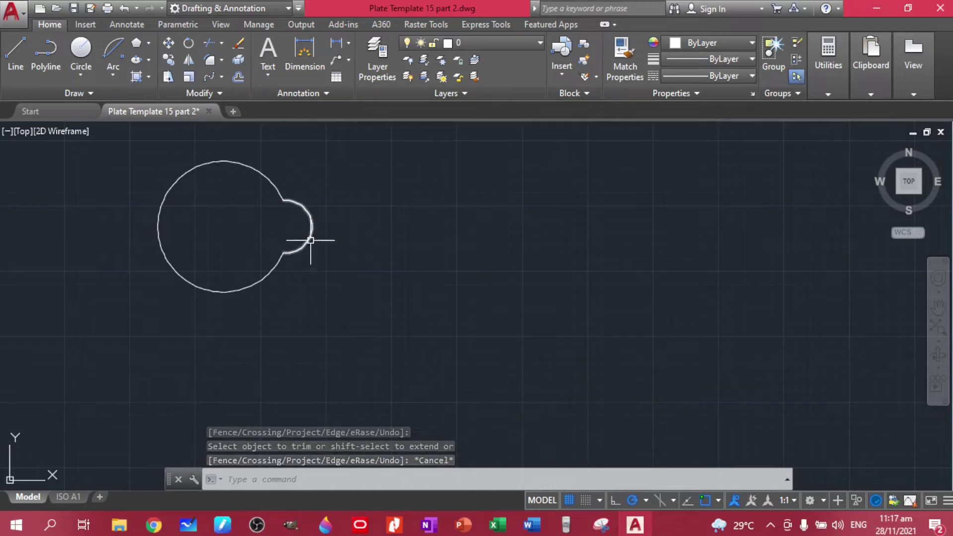
pyautogui.press('Delete')
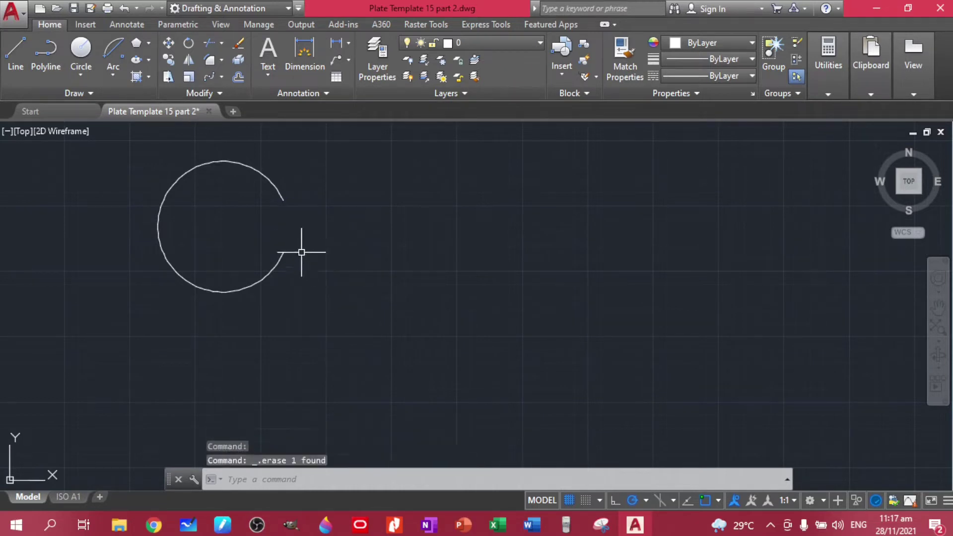
pyautogui.hotkey('ctrl', 'z')
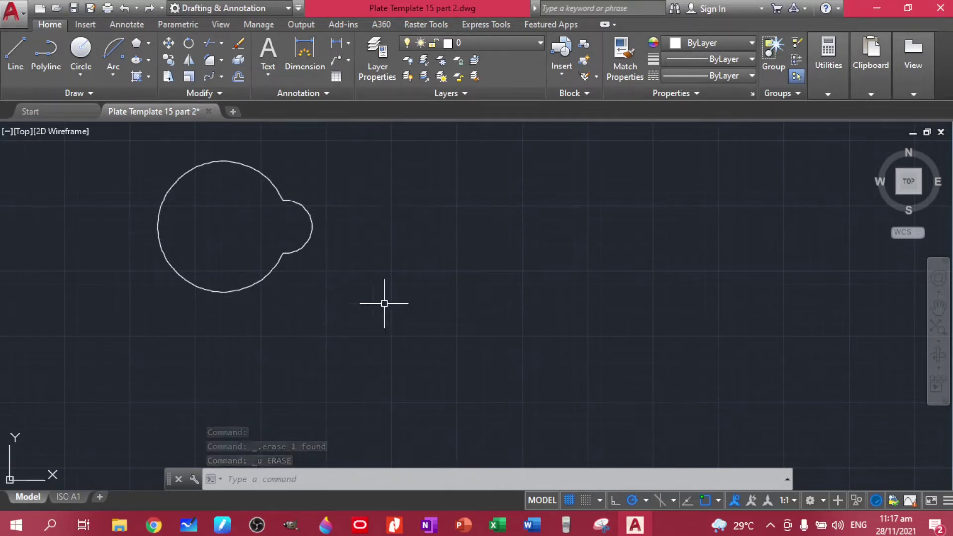
# Group the large and small arcs of the hole outline into one object
pyautogui.click(154, 146)
pyautogui.click(349, 318)
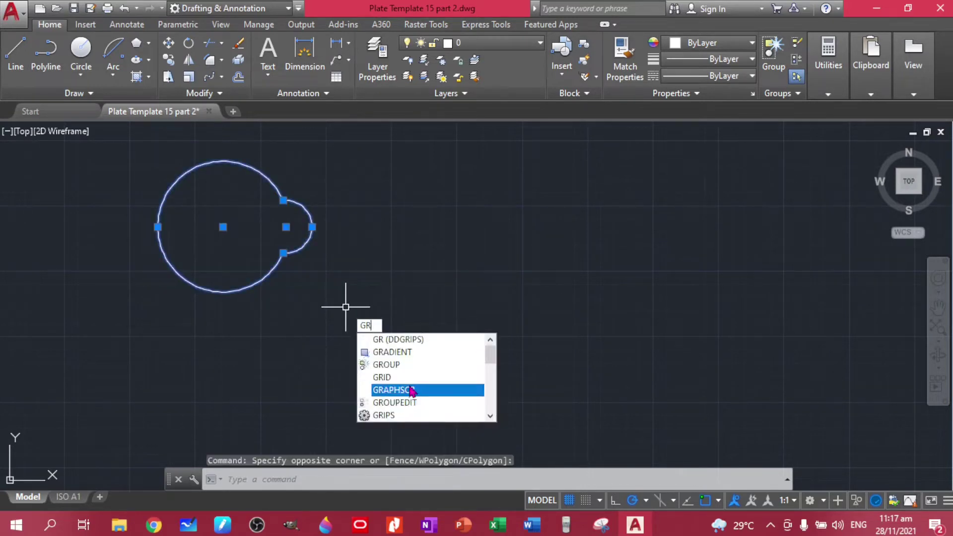
pyautogui.click(409, 370)
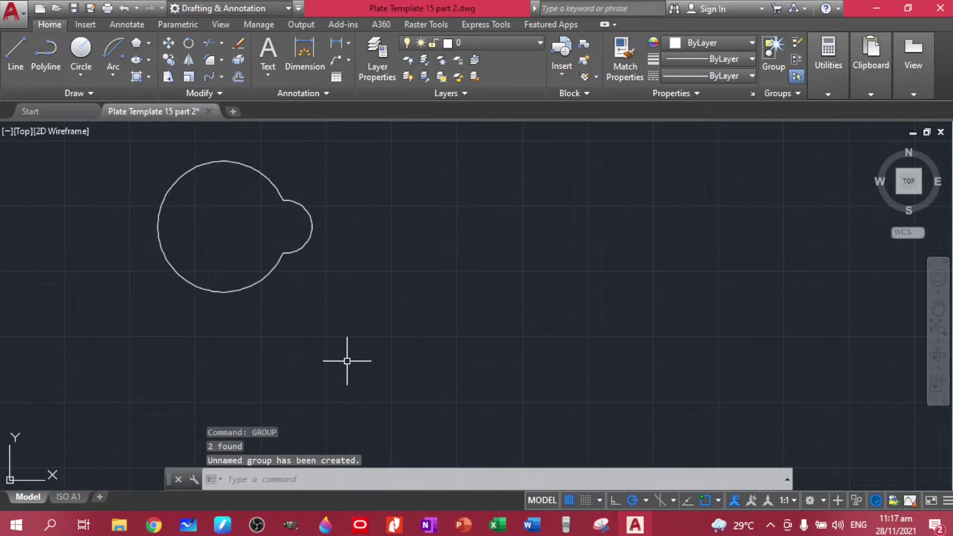
# Check the hole layout in the PDF and draw a middle ellipse from the common center, with horizontal semi-axis 35 and vertical semi-axis 25
pyautogui.scroll(-4, 399, 329)
pyautogui.moveTo(464, 329)
pyautogui.mouseDown(button='middle')
pyautogui.moveTo(257, 283)
pyautogui.moveTo(237, 228)
pyautogui.mouseUp(button='middle')
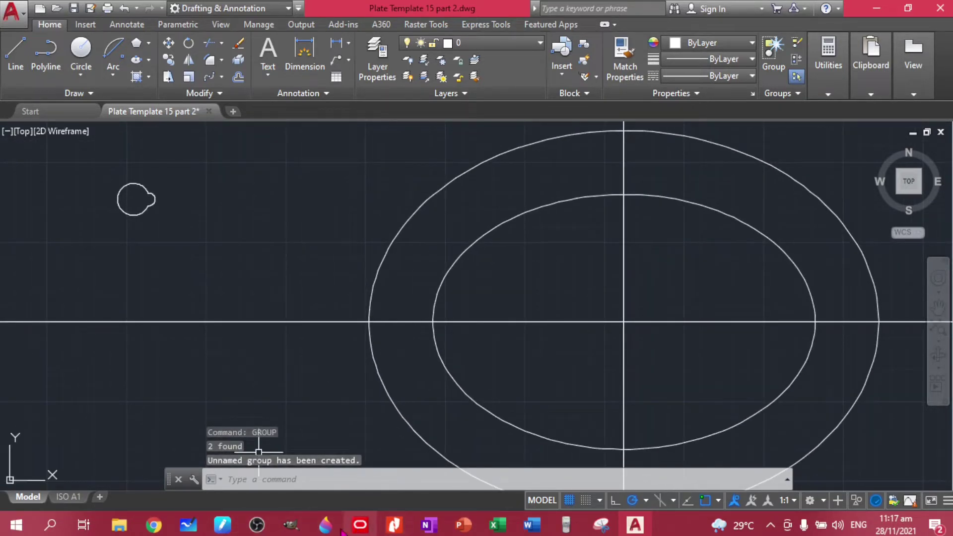
pyautogui.click(394, 525)
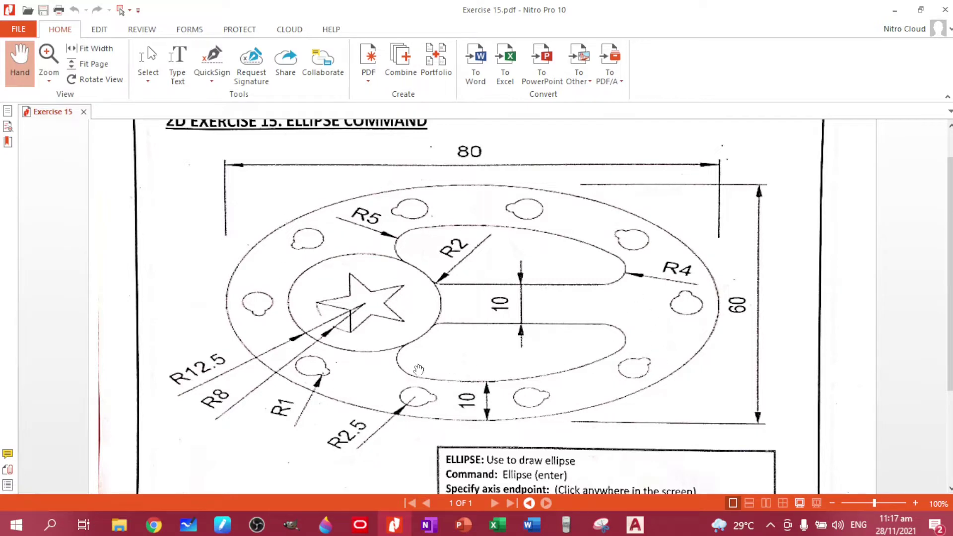
pyautogui.click(635, 525)
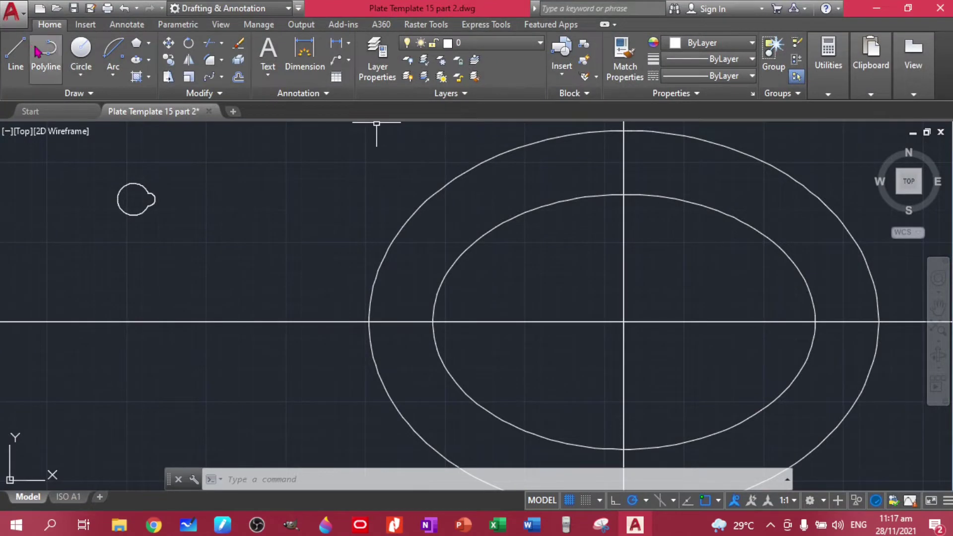
pyautogui.click(150, 62)
pyautogui.click(164, 76)
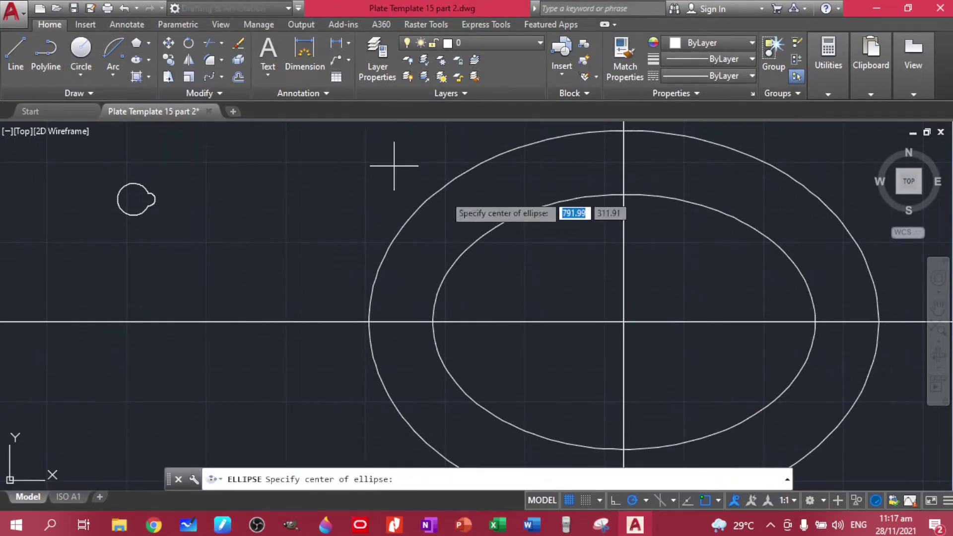
pyautogui.click(624, 322)
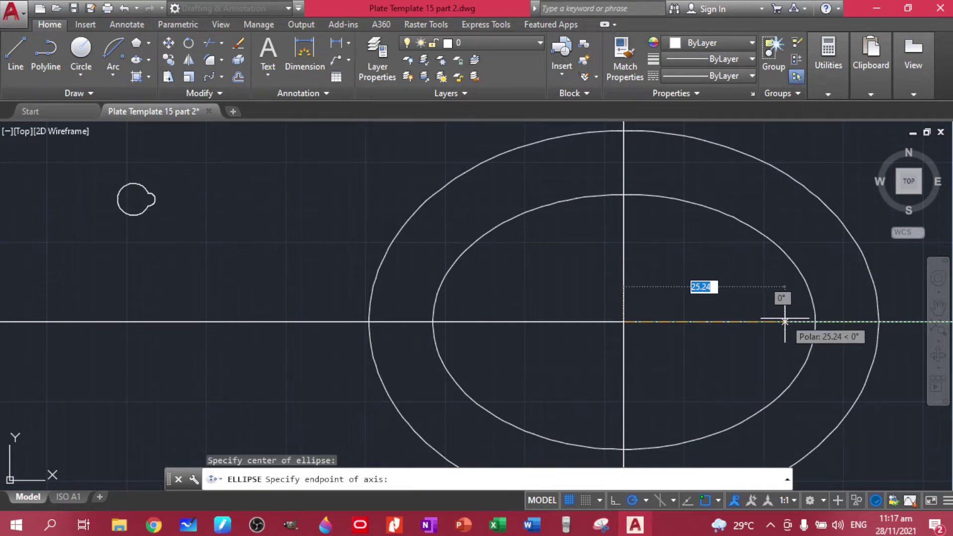
pyautogui.write('3')
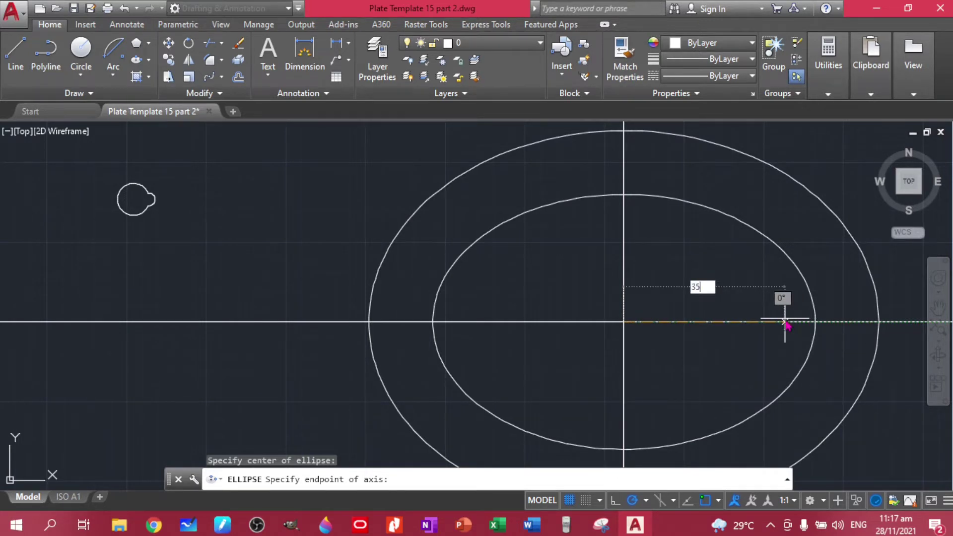
pyautogui.write('5')
pyautogui.press('Return')
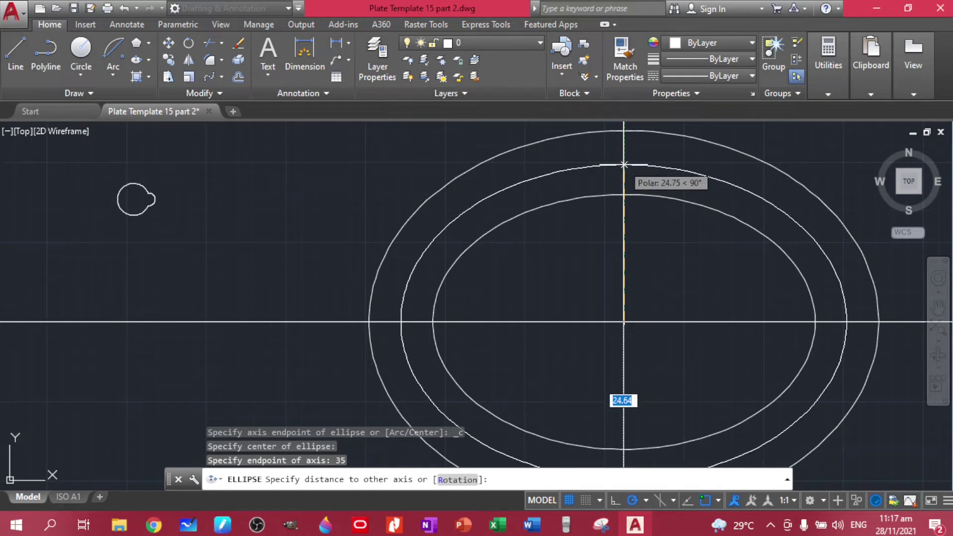
pyautogui.write('25')
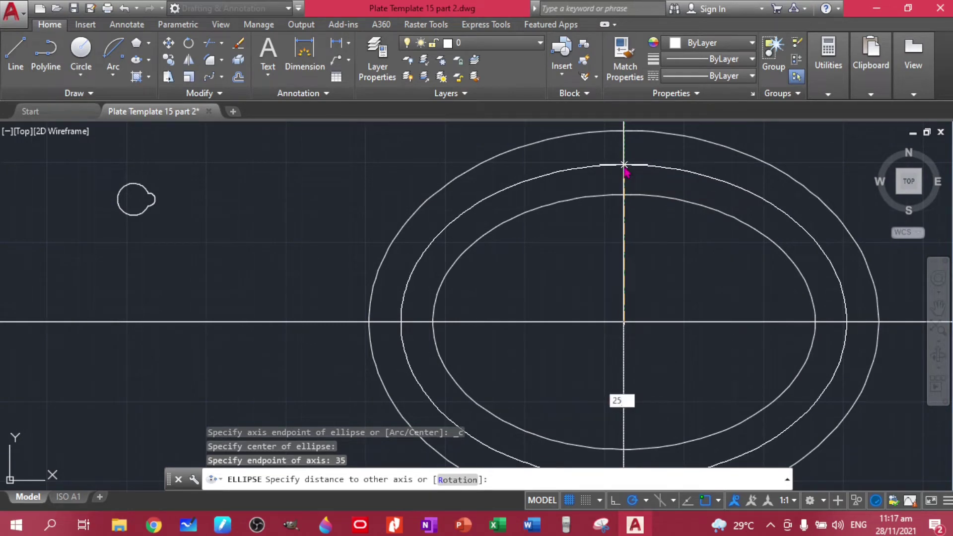
pyautogui.press('Return')
# Copy the grouped hole from its large arc's center to the left intersection of the middle ellipse and the horizontal centerline
pyautogui.click(161, 214)
pyautogui.click(130, 196)
pyautogui.write('CP')
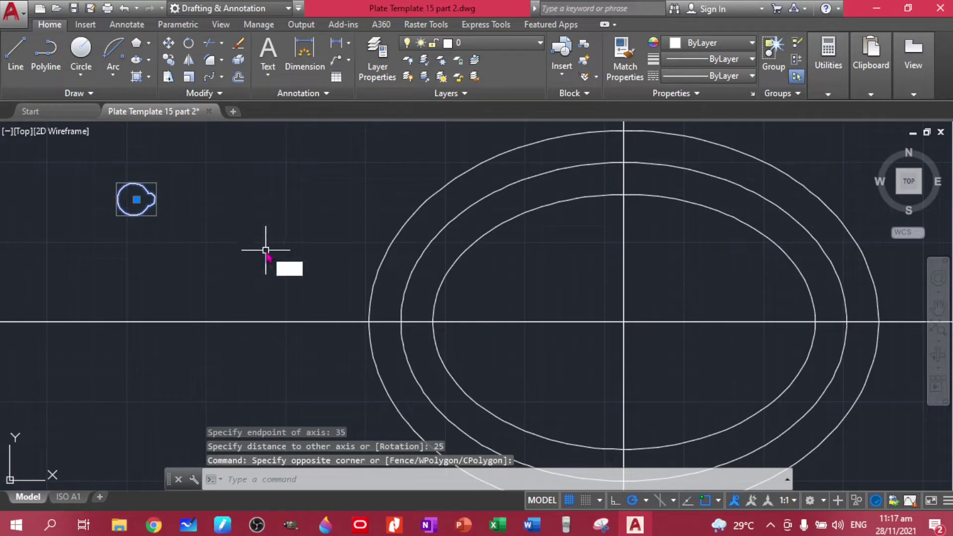
pyautogui.press('Return')
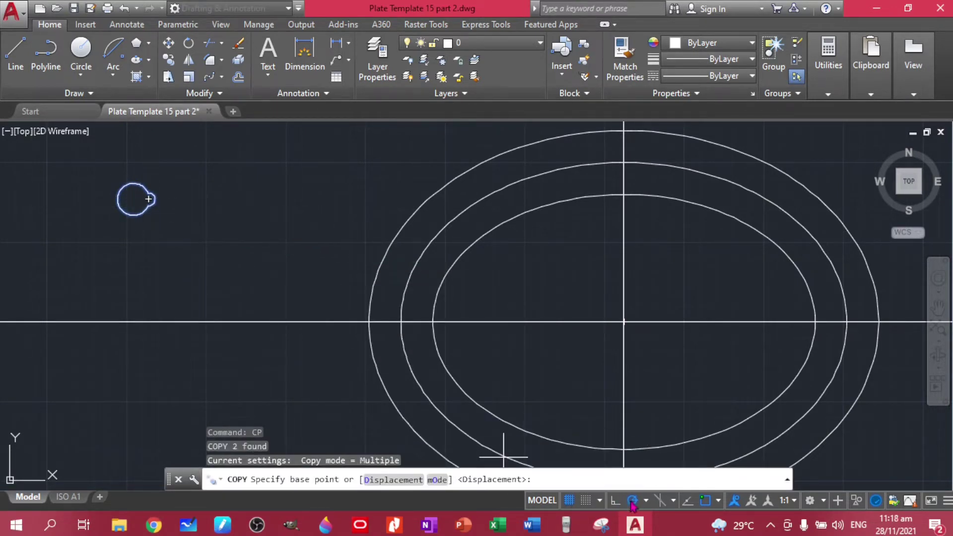
pyautogui.click(133, 199)
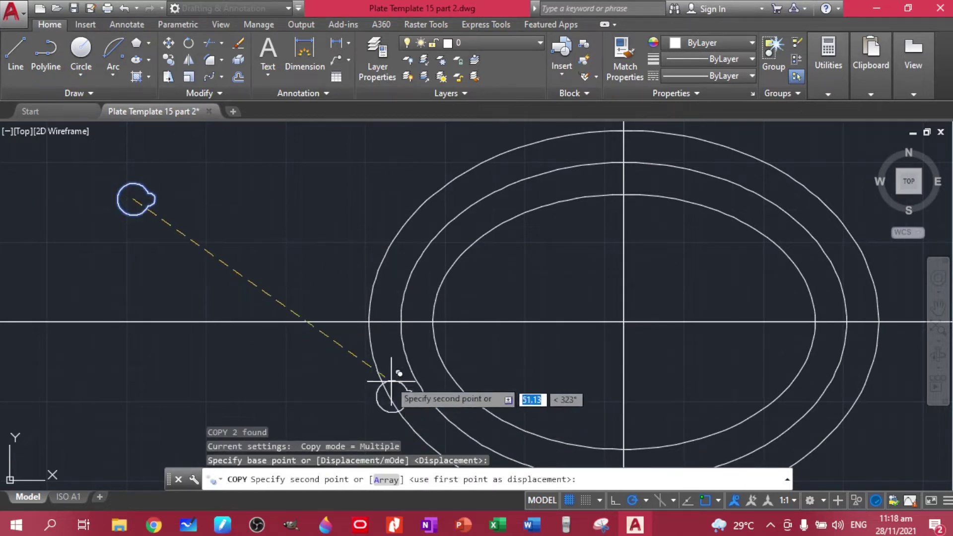
pyautogui.click(401, 321)
pyautogui.press('Escape')
pyautogui.click(218, 244)
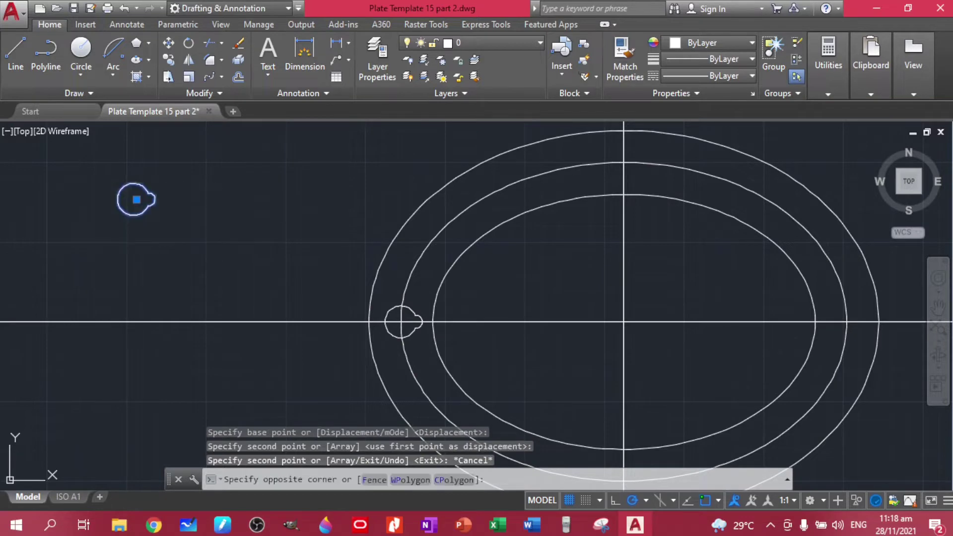
pyautogui.click(73, 183)
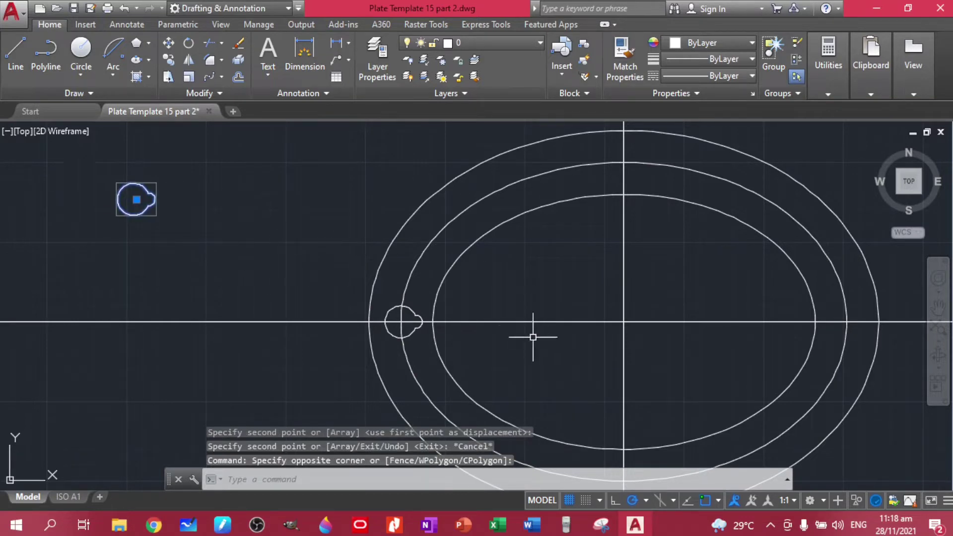
pyautogui.press('Escape')
# Create a path array of the copied hole with the middle ellipse as the path curve
pyautogui.scroll(-2, 541, 352)
pyautogui.moveTo(557, 365)
pyautogui.mouseDown(button='middle')
pyautogui.moveTo(445, 338)
pyautogui.moveTo(391, 337)
pyautogui.mouseUp(button='middle')
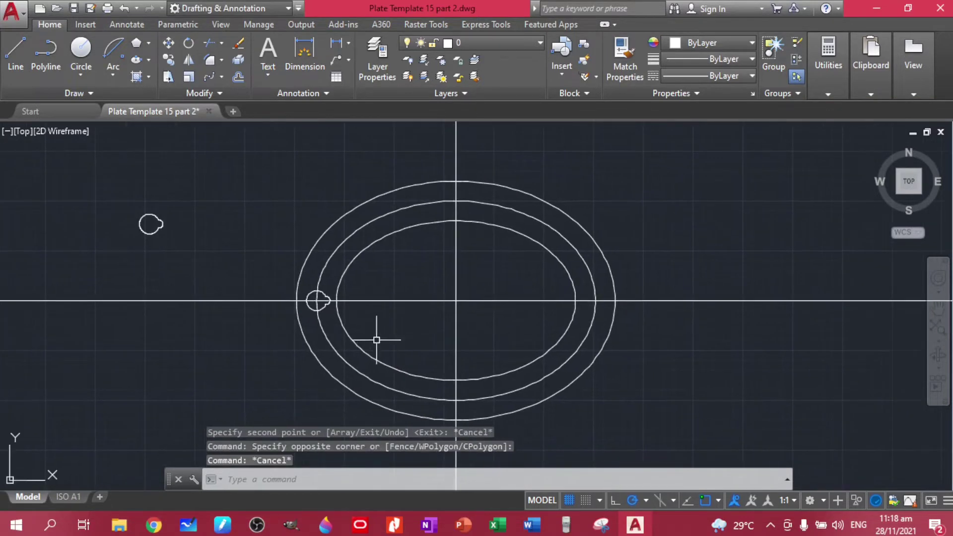
pyautogui.scroll(2, 375, 292)
pyautogui.scroll(-2, 392, 317)
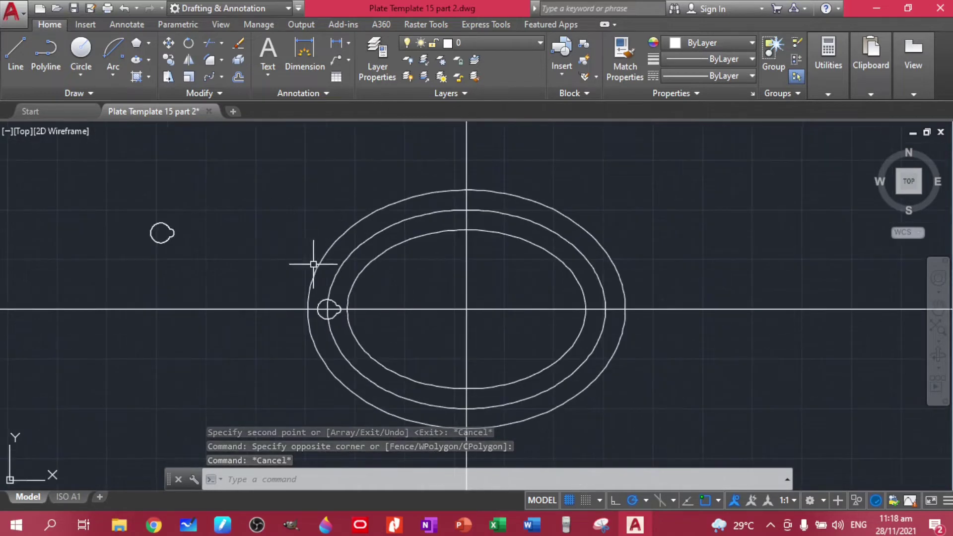
pyautogui.click(316, 290)
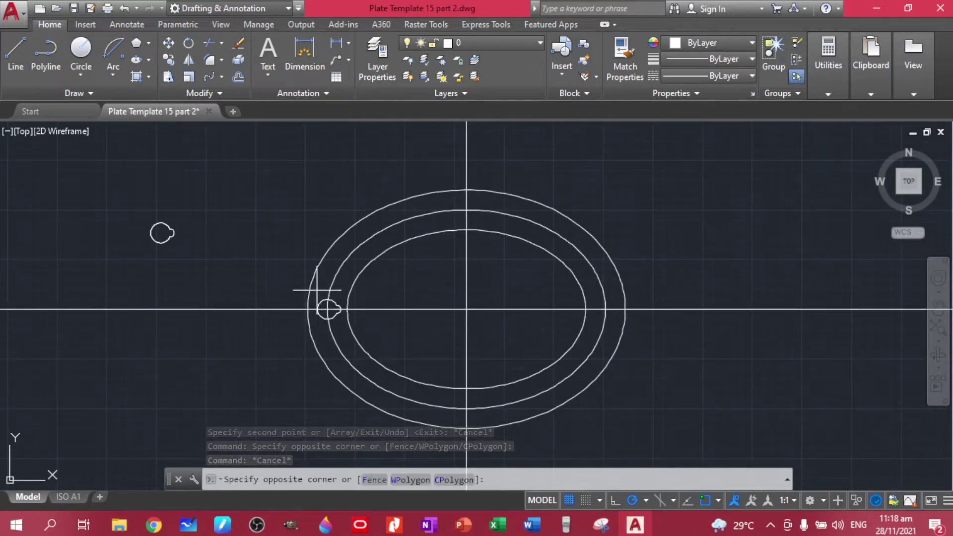
pyautogui.click(347, 314)
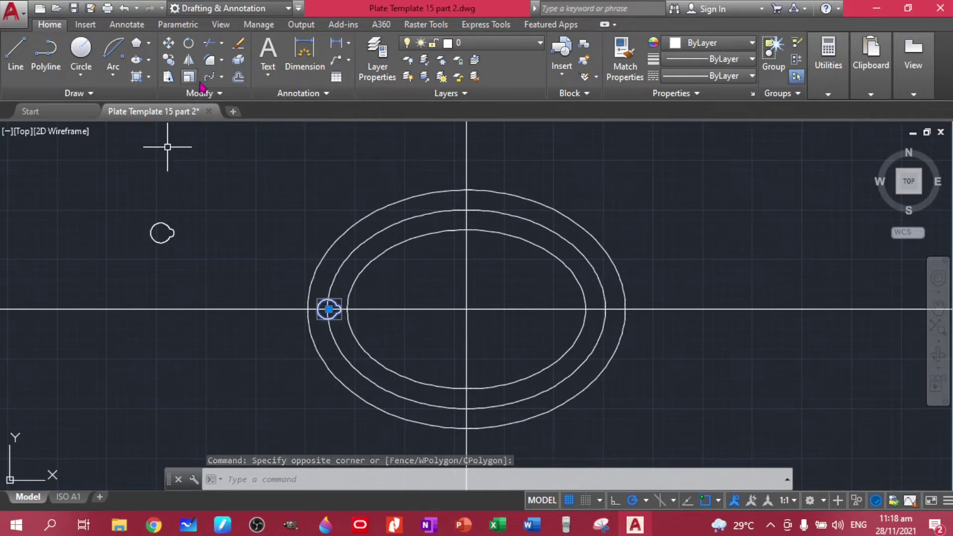
pyautogui.click(222, 95)
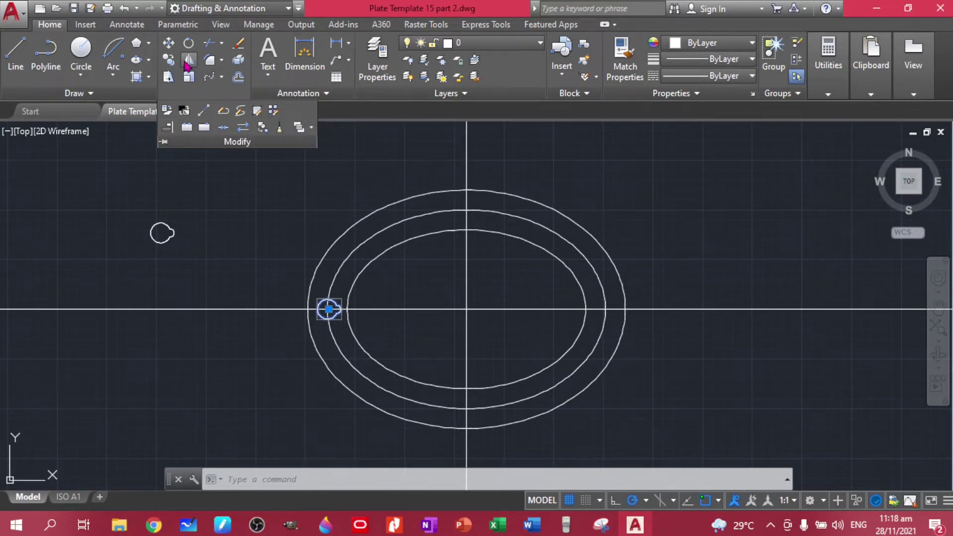
pyautogui.click(221, 77)
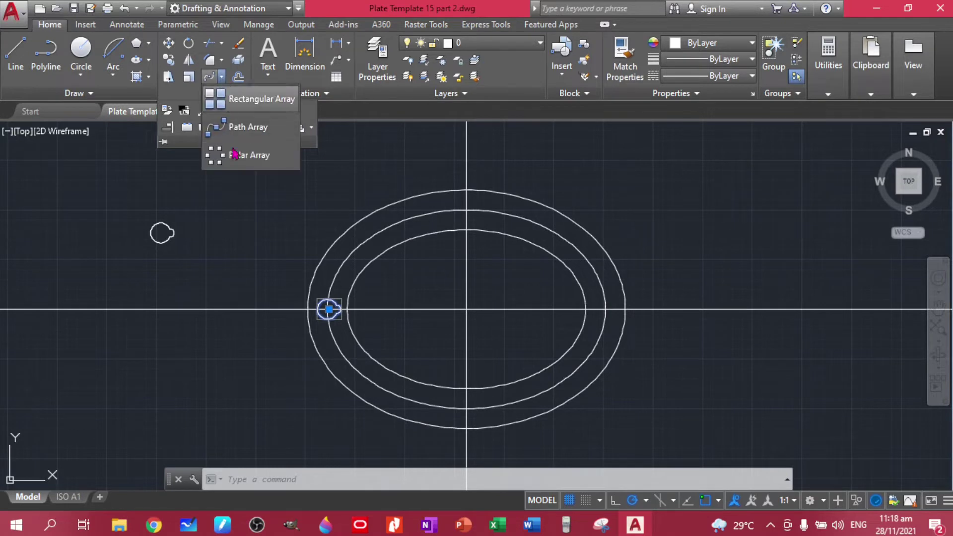
pyautogui.click(241, 124)
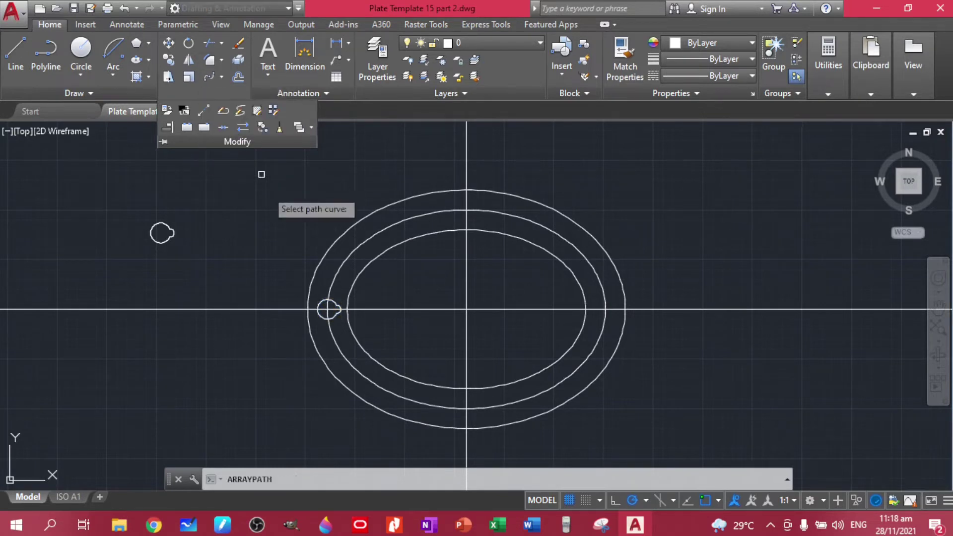
pyautogui.click(340, 269)
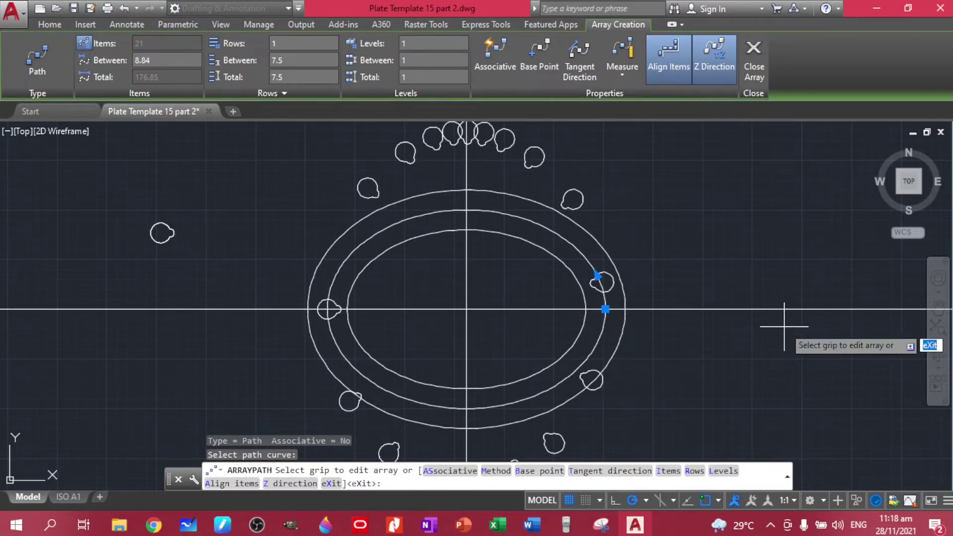
# Turn off item alignment and Z direction for the hole array and set its spacing method to Divide
pyautogui.click(668, 55)
pyautogui.click(713, 77)
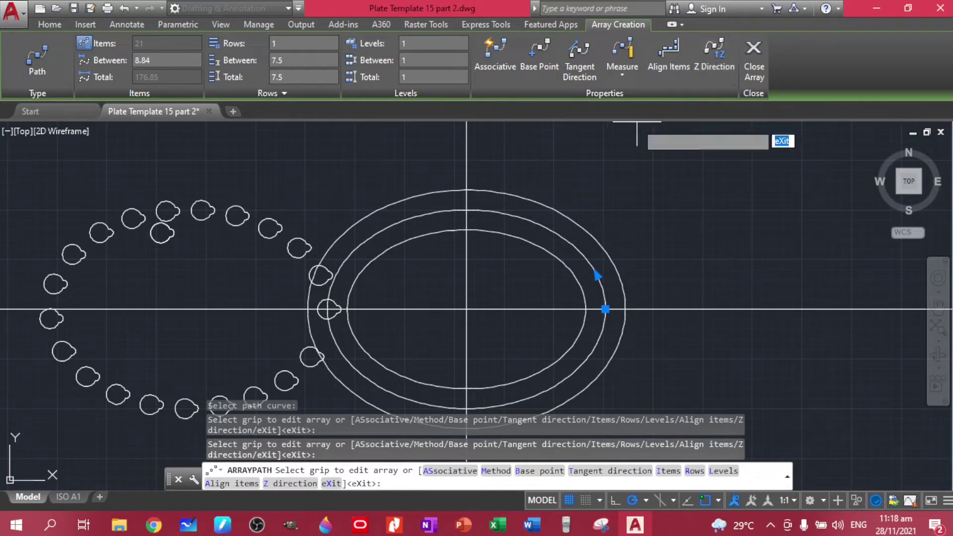
pyautogui.click(613, 75)
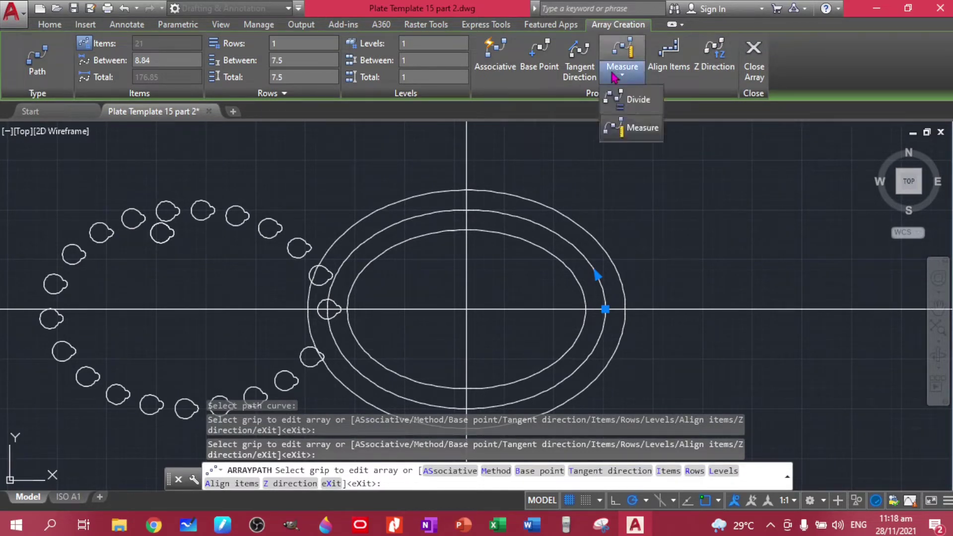
pyautogui.click(633, 100)
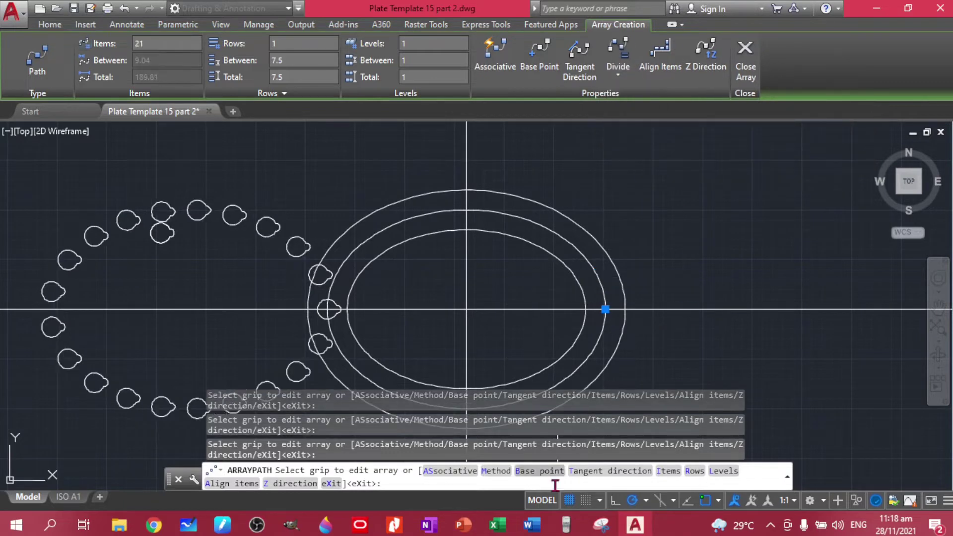
# Check the number of holes in the Exercise 15 PDF, set the array to 10 items in AutoCAD and finish it
pyautogui.click(394, 524)
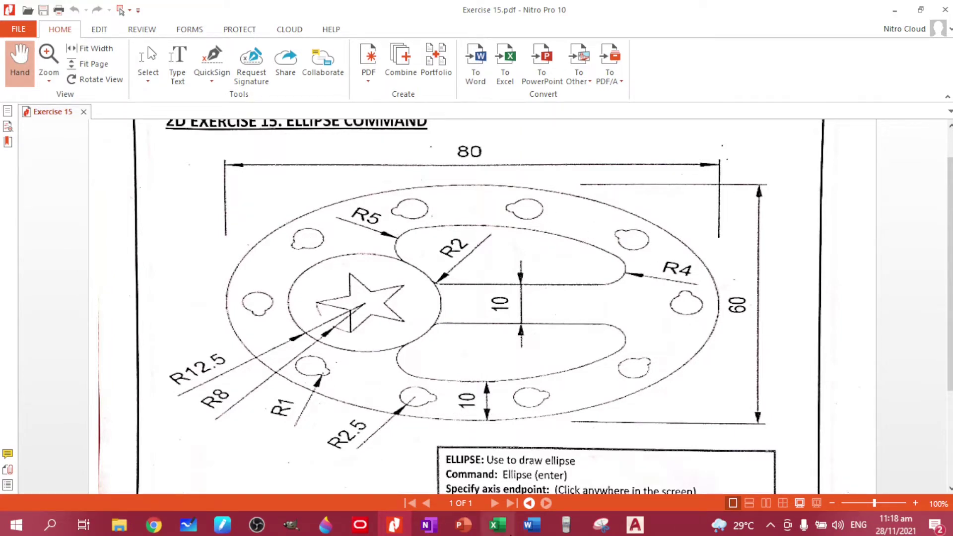
pyautogui.click(635, 524)
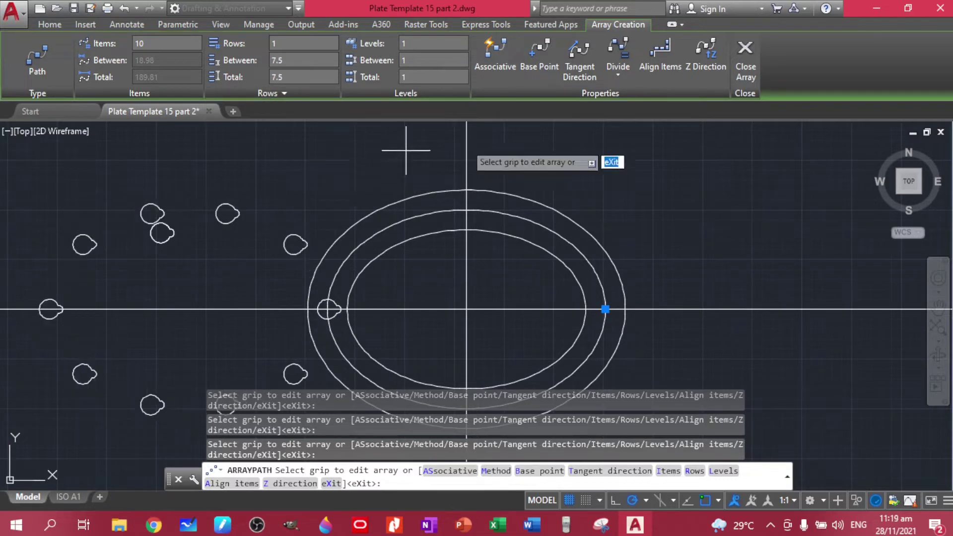
pyautogui.click(745, 57)
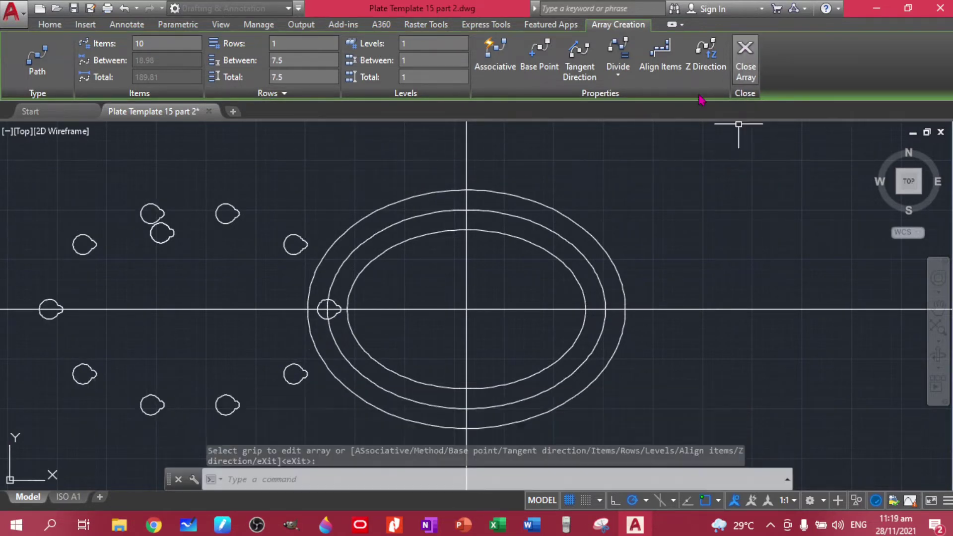
# Move all the holes horizontally 70 units, from the center of the leftmost hole to the left end of the middle ellipse
pyautogui.scroll(-2, 323, 183)
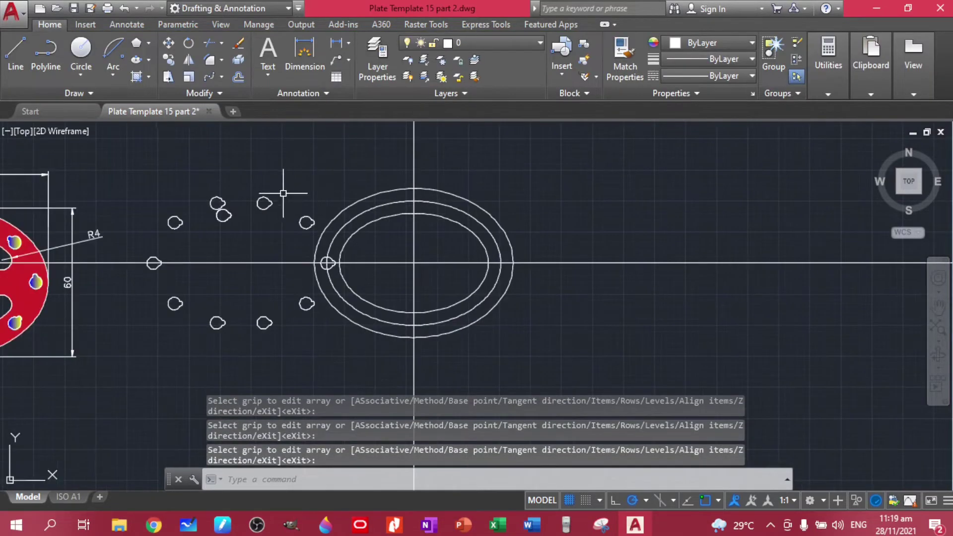
pyautogui.scroll(2, 278, 191)
pyautogui.click(59, 189)
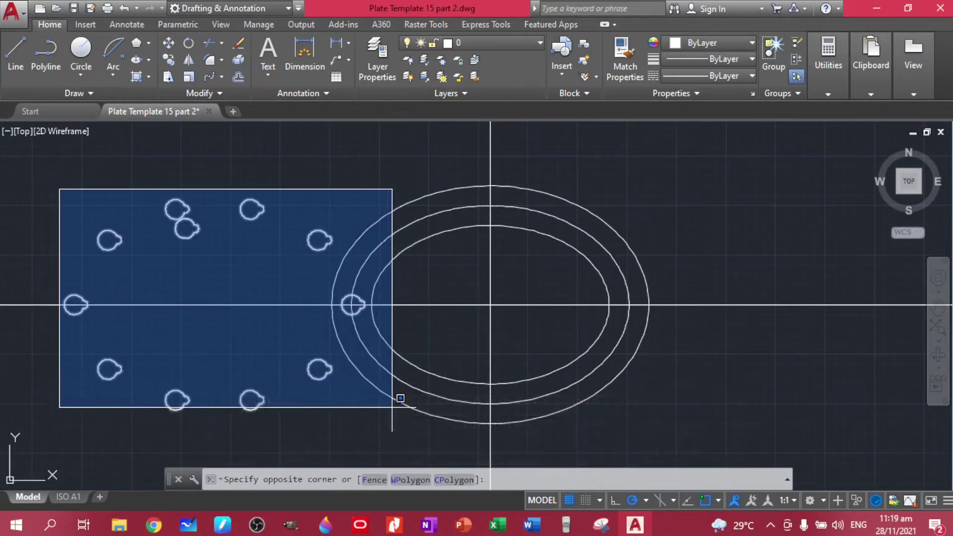
pyautogui.click(394, 412)
pyautogui.write('m')
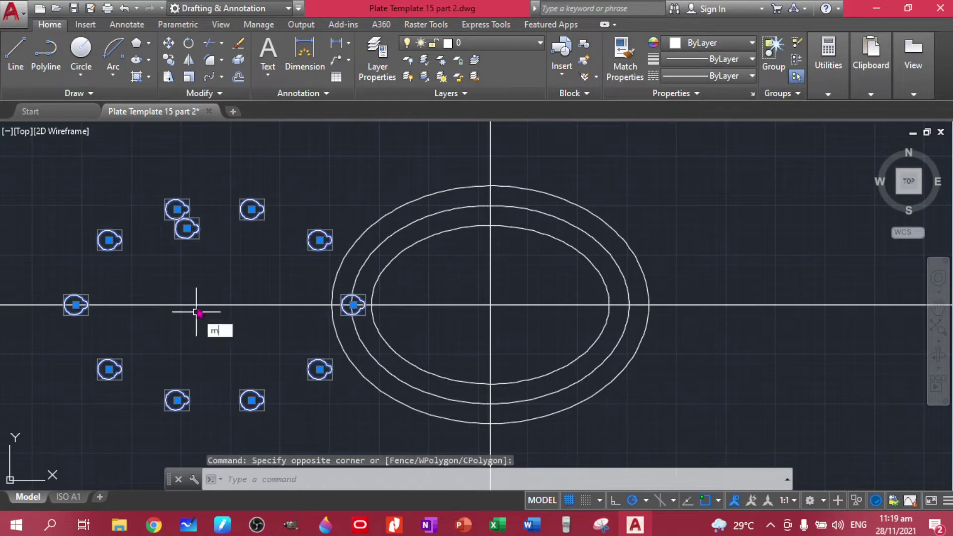
pyautogui.press('Return')
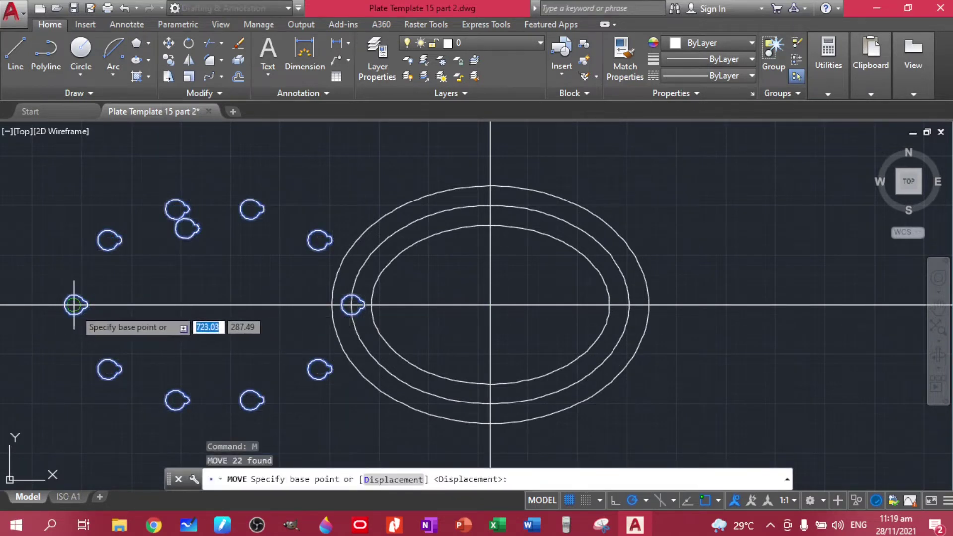
pyautogui.click(63, 304)
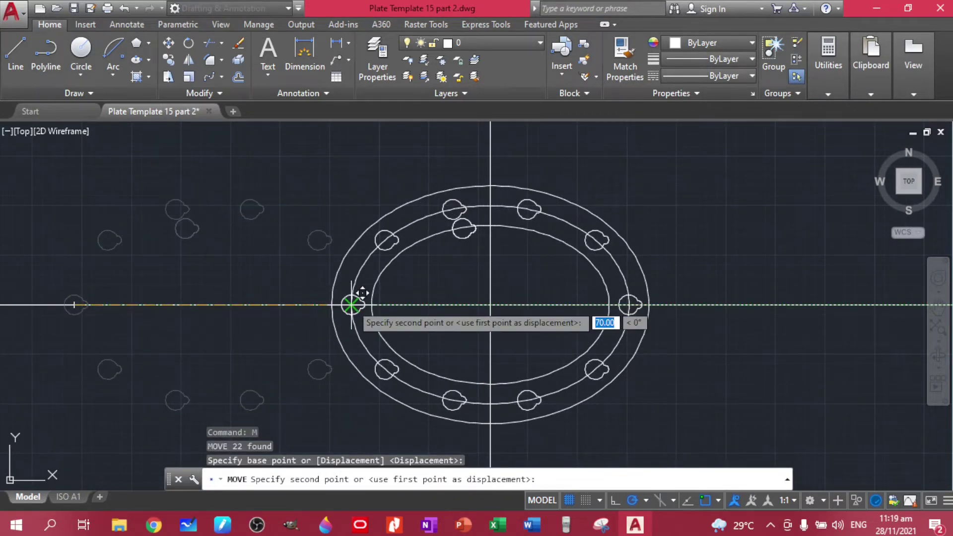
pyautogui.click(352, 304)
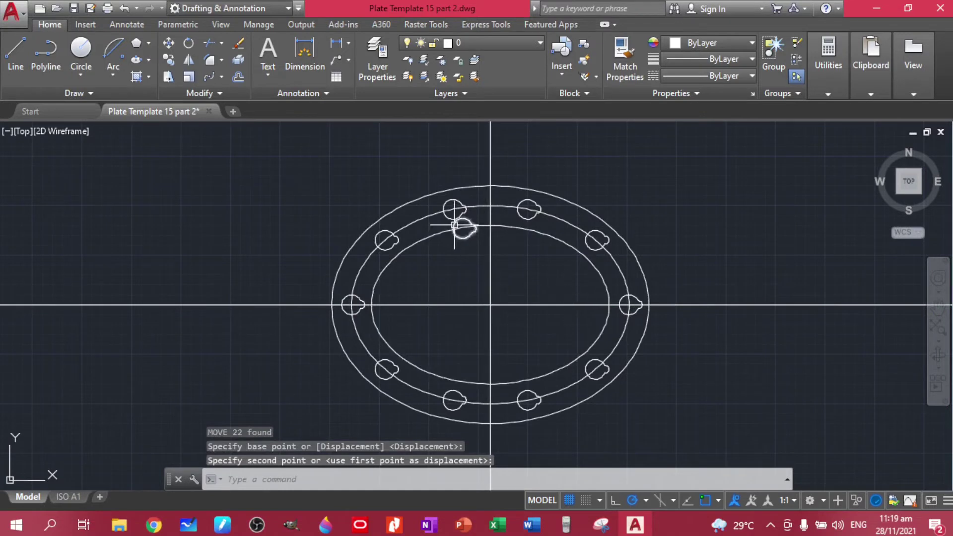
# Erase the surplus original hole lying on the upper part of the inner ellipse
pyautogui.click(436, 227)
pyautogui.click(488, 228)
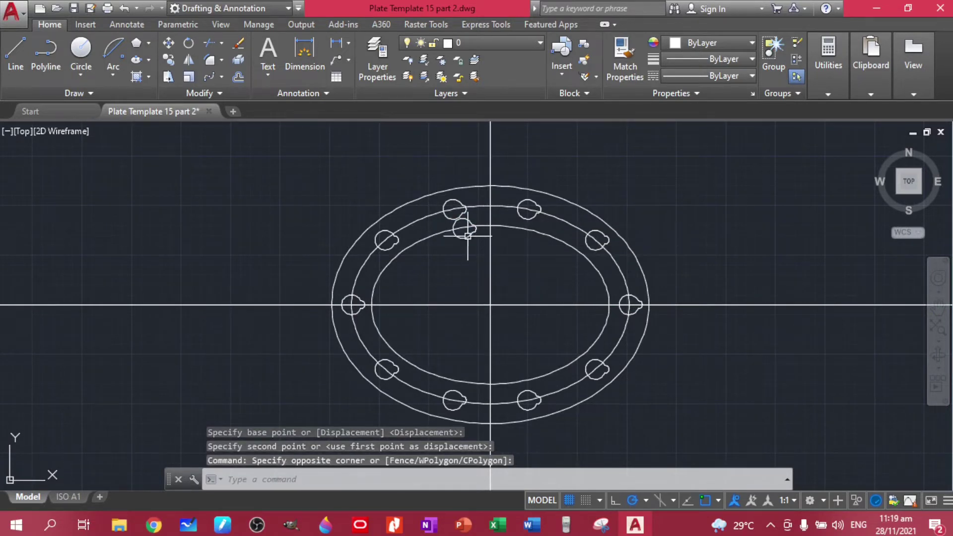
pyautogui.click(445, 215)
pyautogui.click(466, 229)
pyautogui.press('Delete')
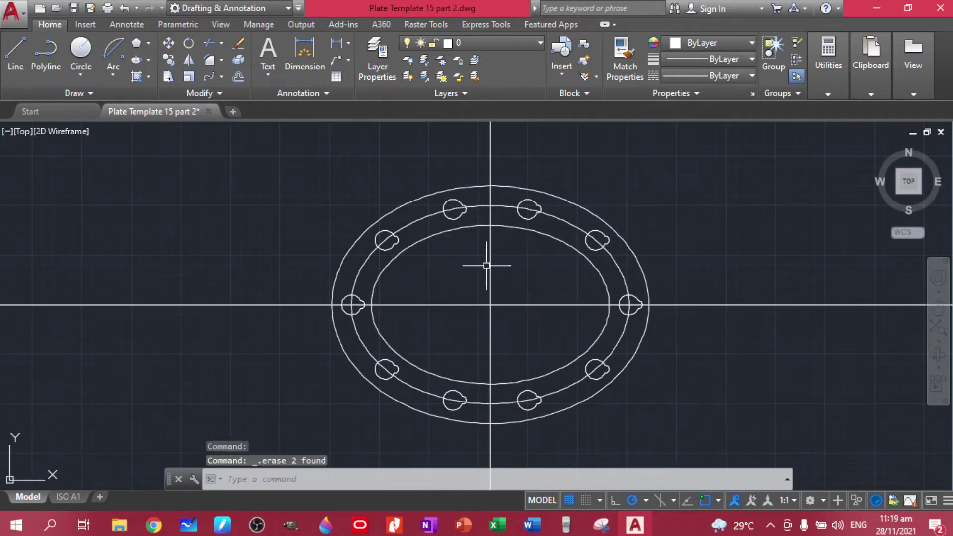
# Check the hole orientations in the PDF and rotate the leftmost hole in AutoCAD so its small arc points downward along the middle ellipse
pyautogui.scroll(-1, 404, 272)
pyautogui.scroll(5, 378, 308)
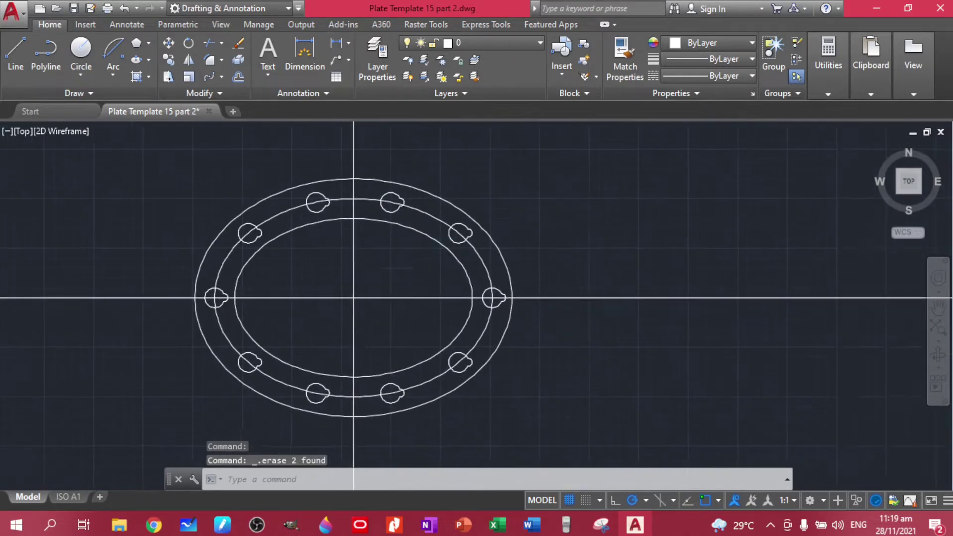
pyautogui.scroll(-2, 414, 316)
pyautogui.scroll(-2, 413, 316)
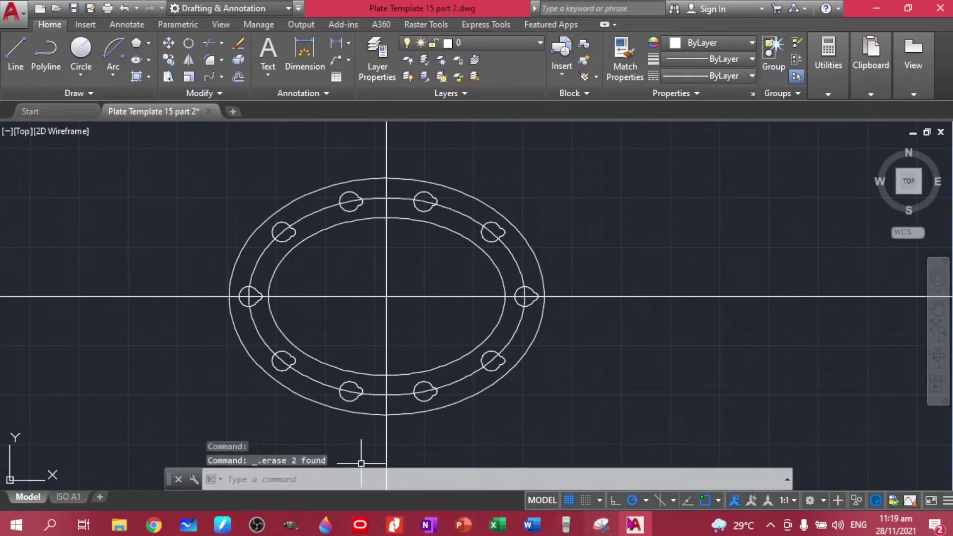
pyautogui.moveTo(633, 530)
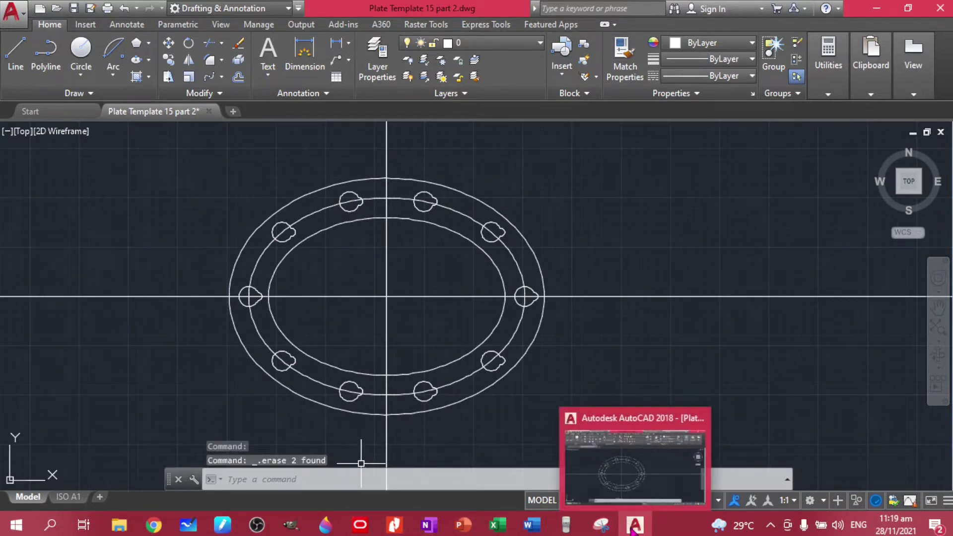
pyautogui.click(394, 524)
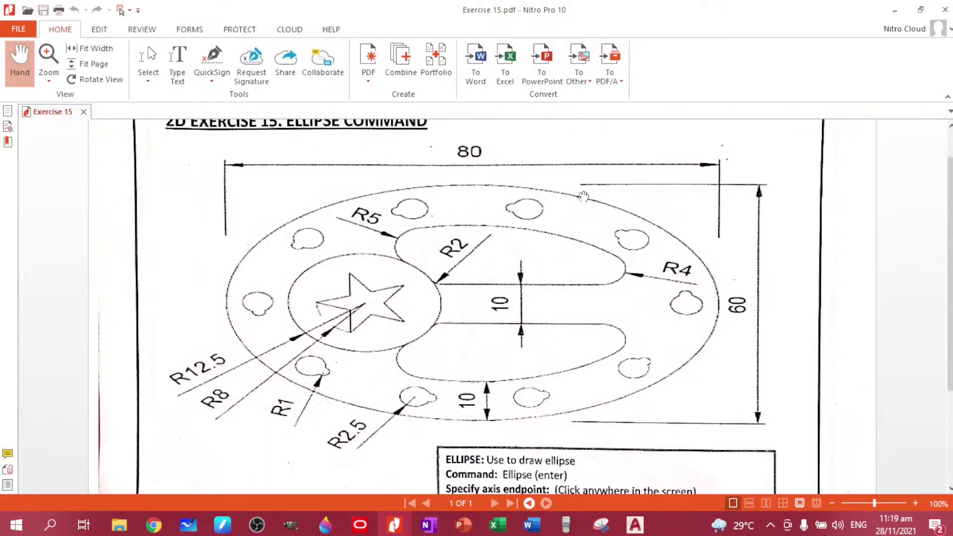
pyautogui.click(635, 525)
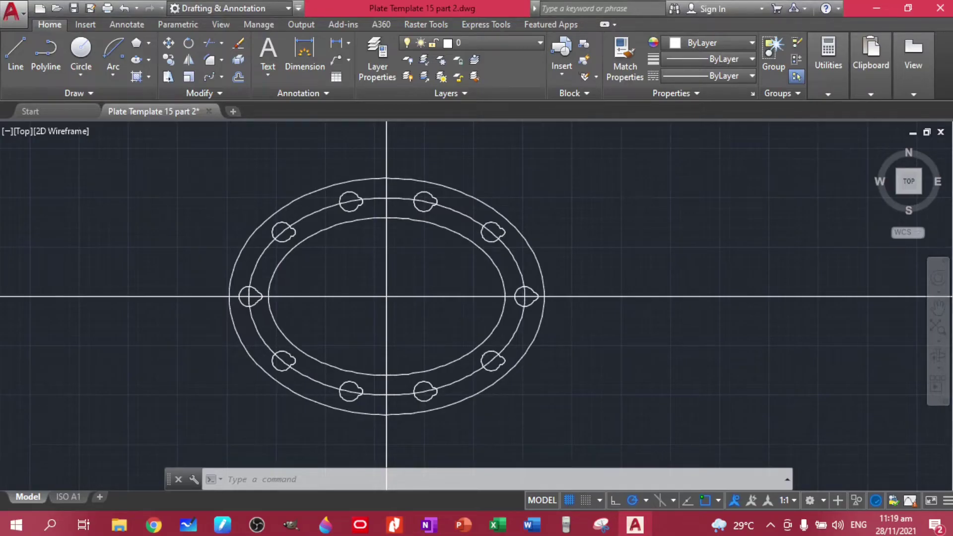
pyautogui.scroll(4, 159, 254)
pyautogui.click(164, 251)
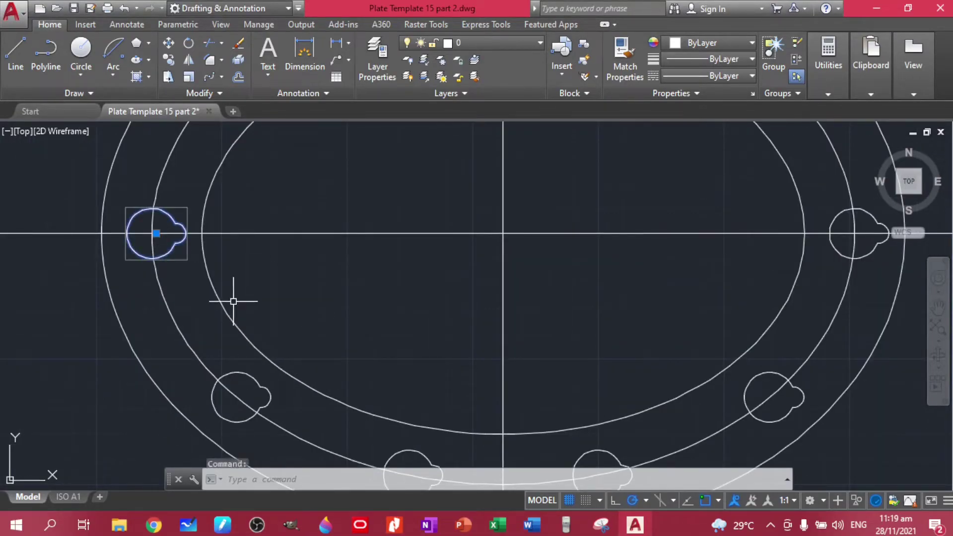
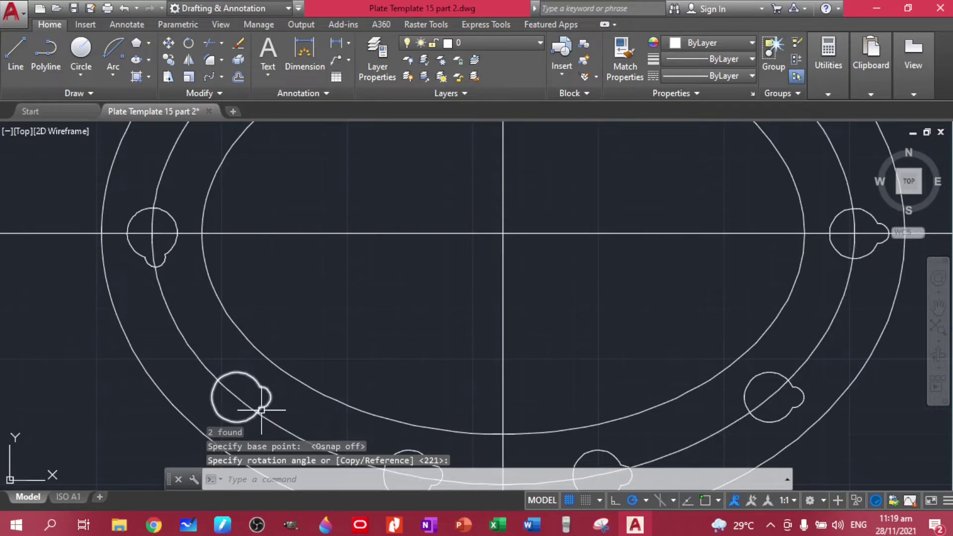
# Rotate the lower-left hole about its center by about 323° so its small arc follows the middle ellipse toward the bottom
pyautogui.scroll(-3, 389, 381)
pyautogui.moveTo(389, 383); pyautogui.dragTo(318, 298, button='middle')
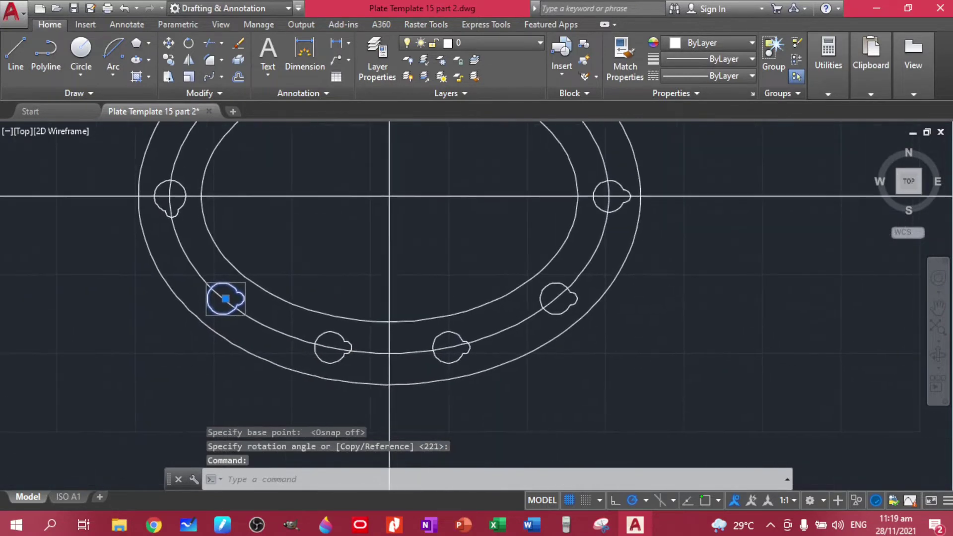
pyautogui.write('ro')
pyautogui.press('Return')
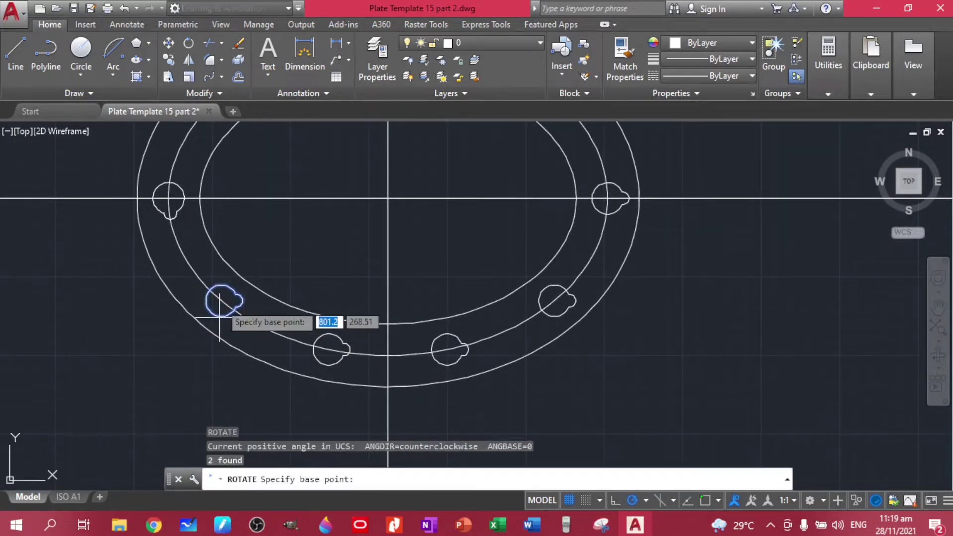
pyautogui.click(222, 301)
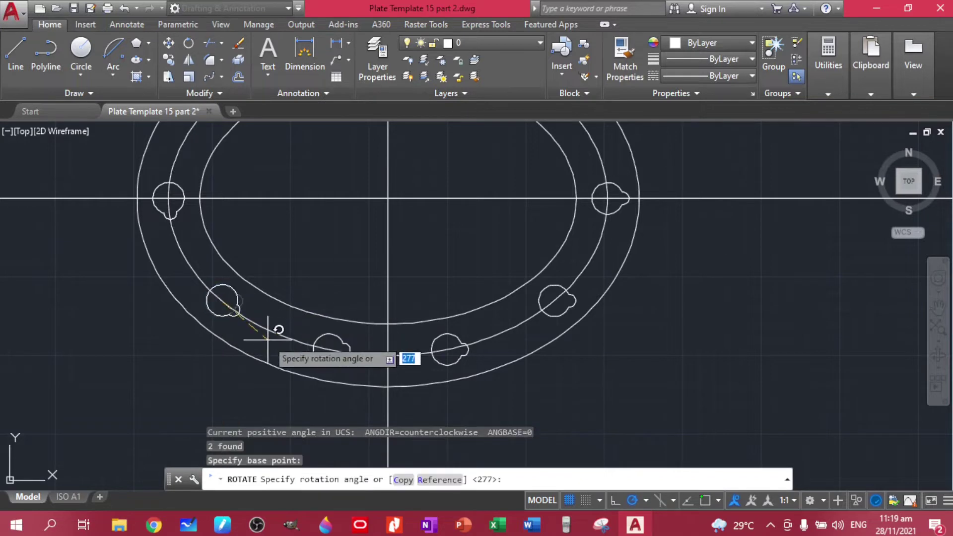
pyautogui.press('Return')
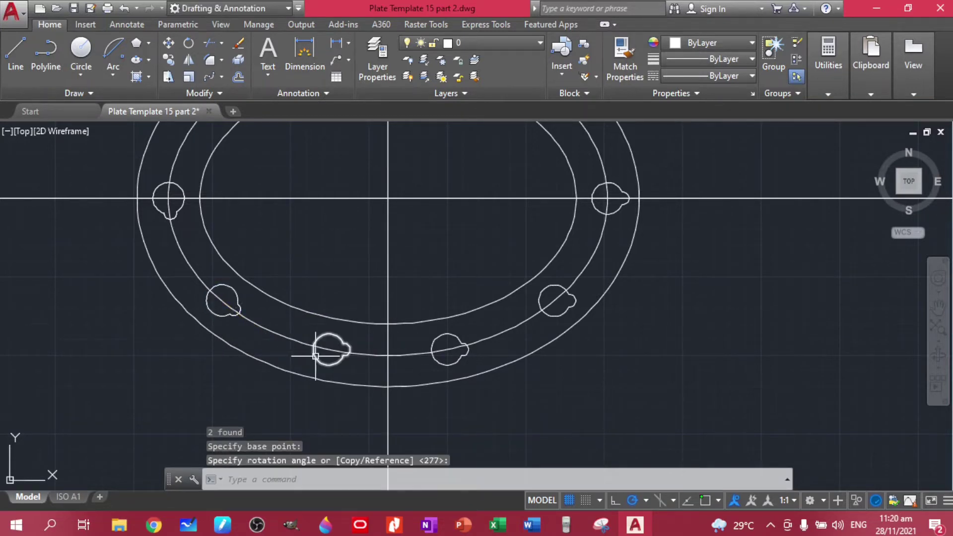
# Rotate the bottom hole just left of the vertical axis by about 349° about its center to align it with the middle ellipse
pyautogui.click(316, 355)
pyautogui.press('Return')
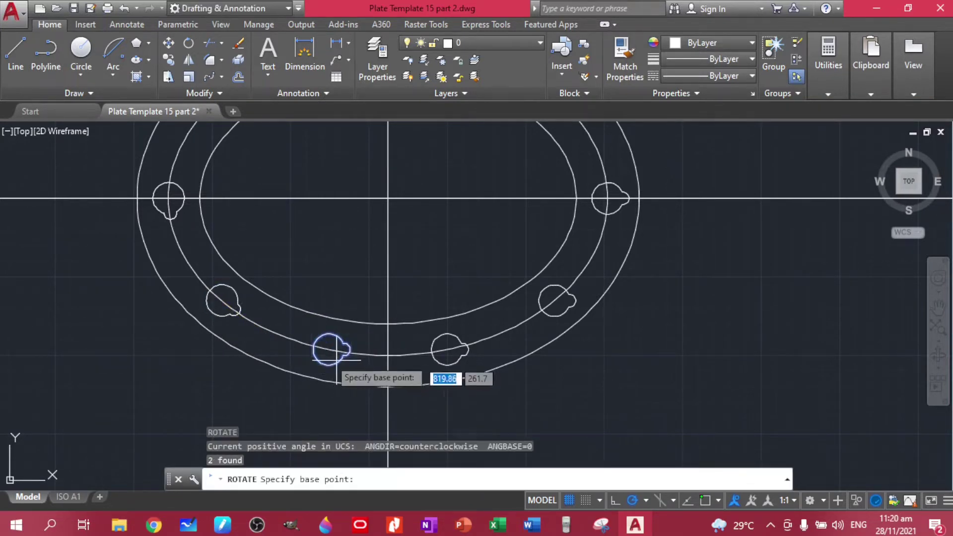
pyautogui.click(329, 350)
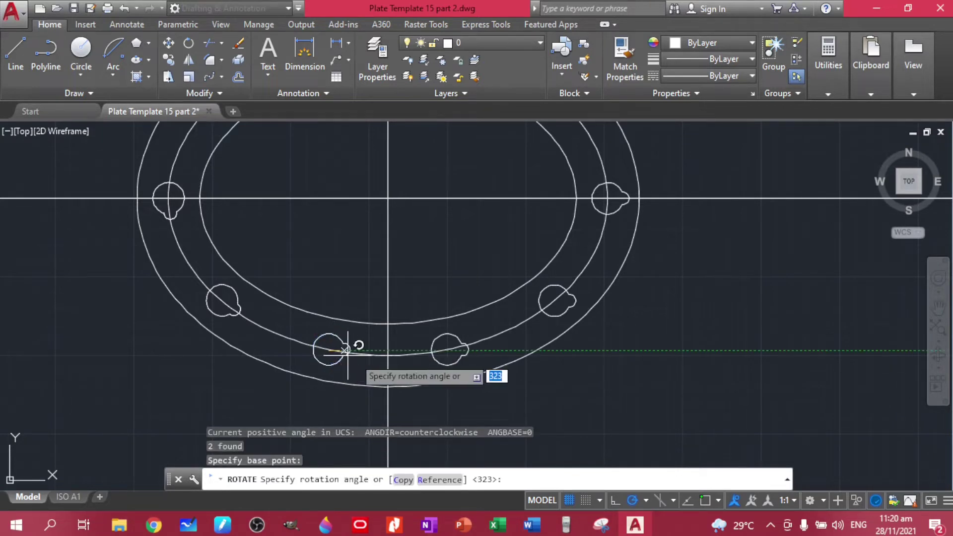
pyautogui.press('Return')
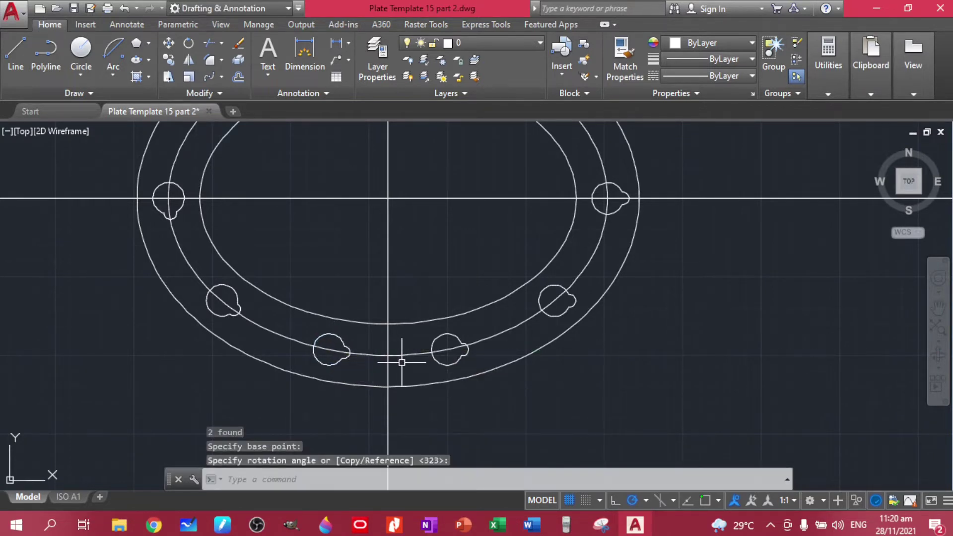
pyautogui.press('Return')
pyautogui.click(446, 360)
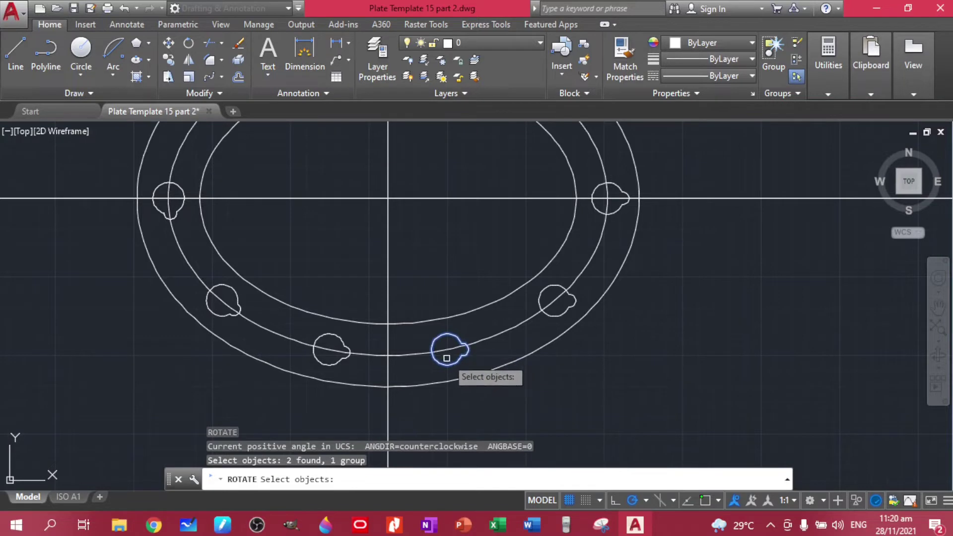
pyautogui.press('Return')
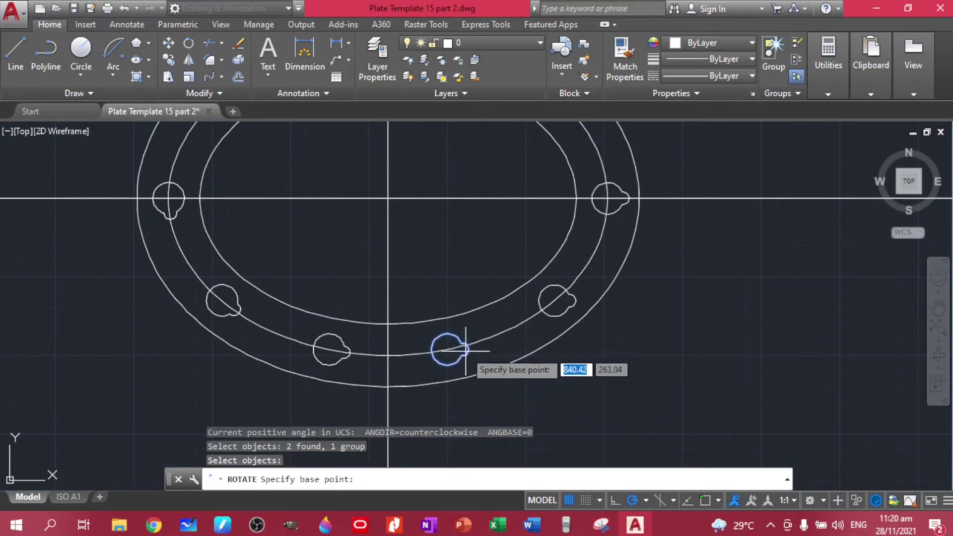
pyautogui.click(466, 351)
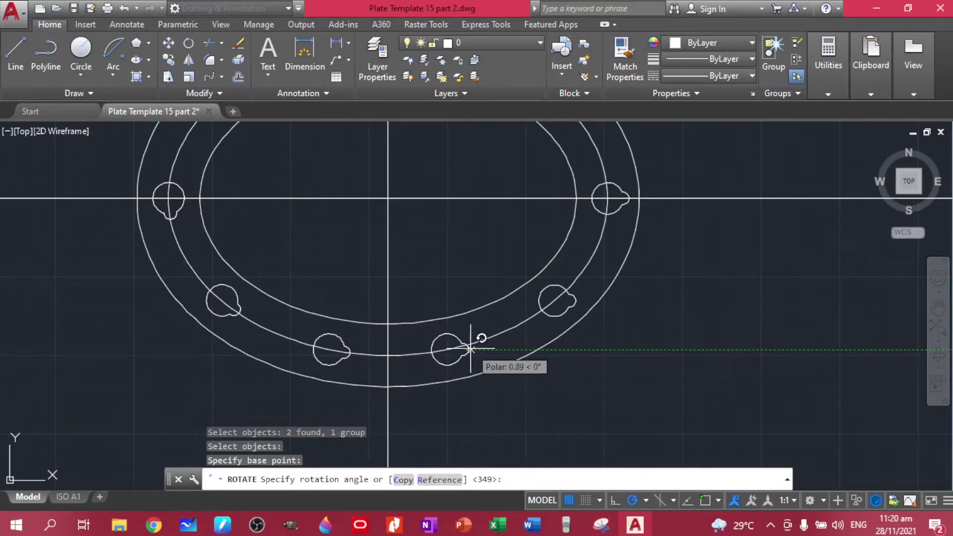
pyautogui.press('Escape')
# Rotate the bottom hole just right of the vertical axis by about 11° about its center, along the middle ellipse
pyautogui.click(451, 349)
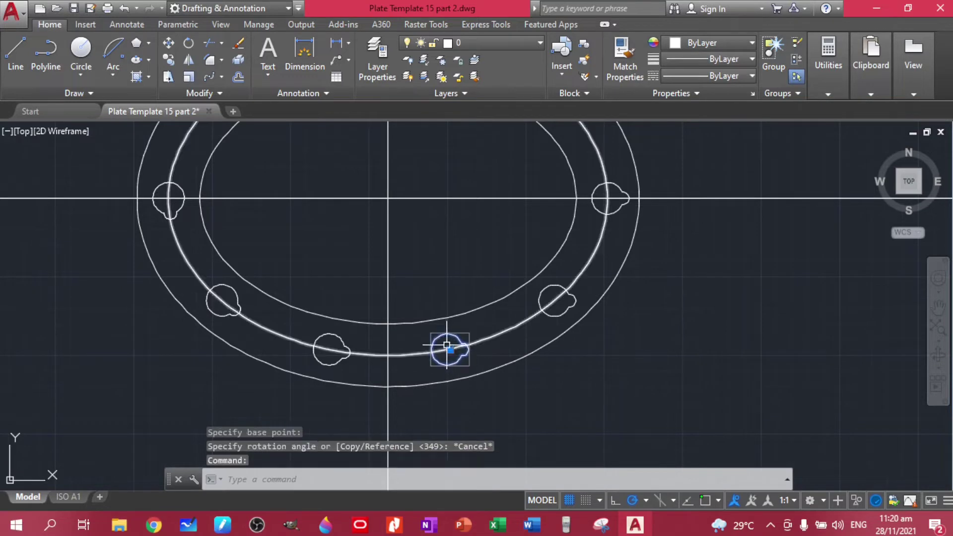
pyautogui.press('Return')
pyautogui.click(448, 350)
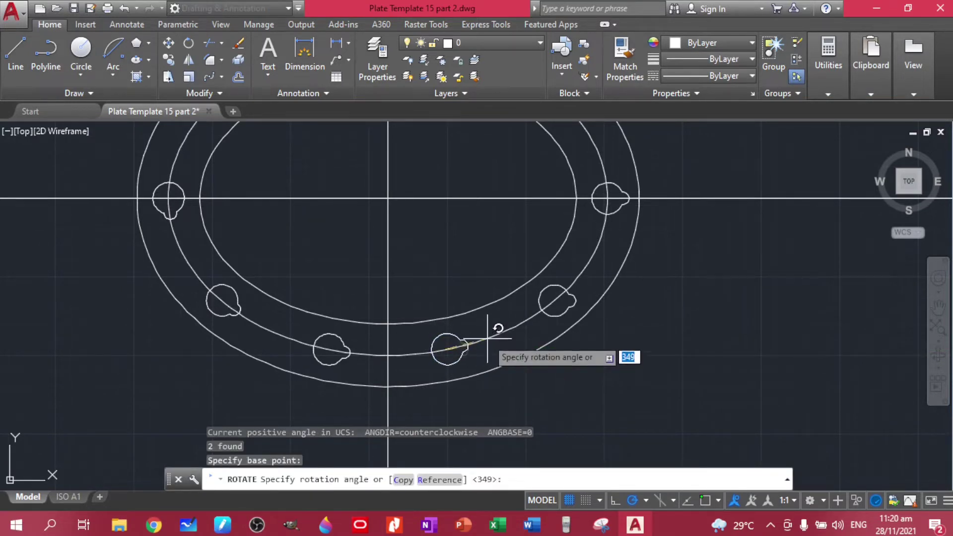
pyautogui.scroll(4, 487, 335)
pyautogui.click(493, 336)
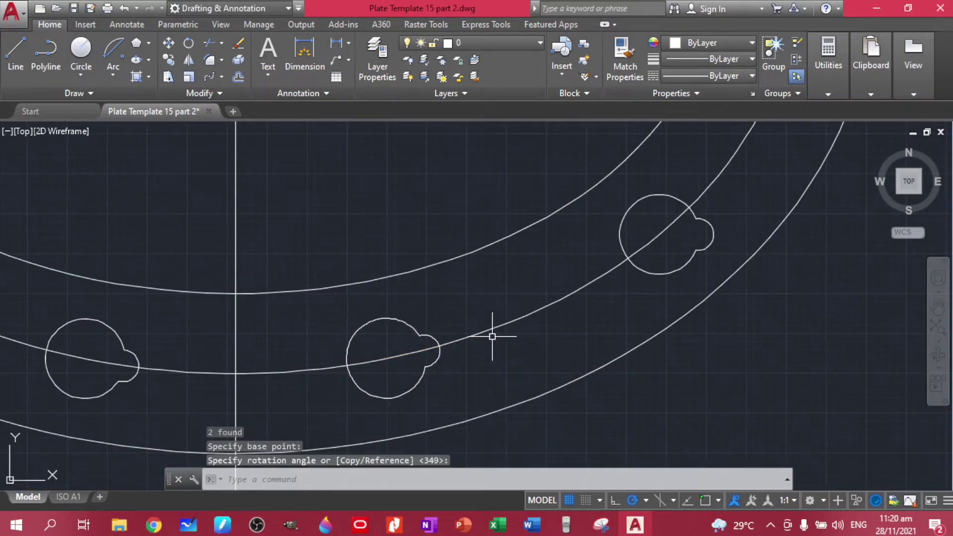
# Rotate the lower-right hole by about 45° about its center so its small arc lies along the middle ellipse
pyautogui.moveTo(660, 276)
pyautogui.mouseDown(button='middle')
pyautogui.moveTo(465, 384)
pyautogui.moveTo(431, 381)
pyautogui.mouseUp(button='middle')
pyautogui.click(380, 394)
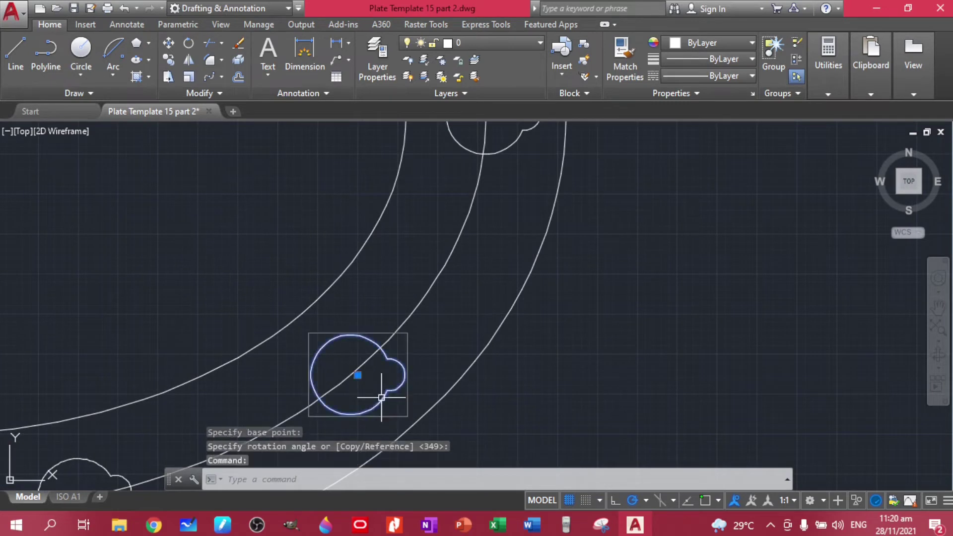
pyautogui.press('Return')
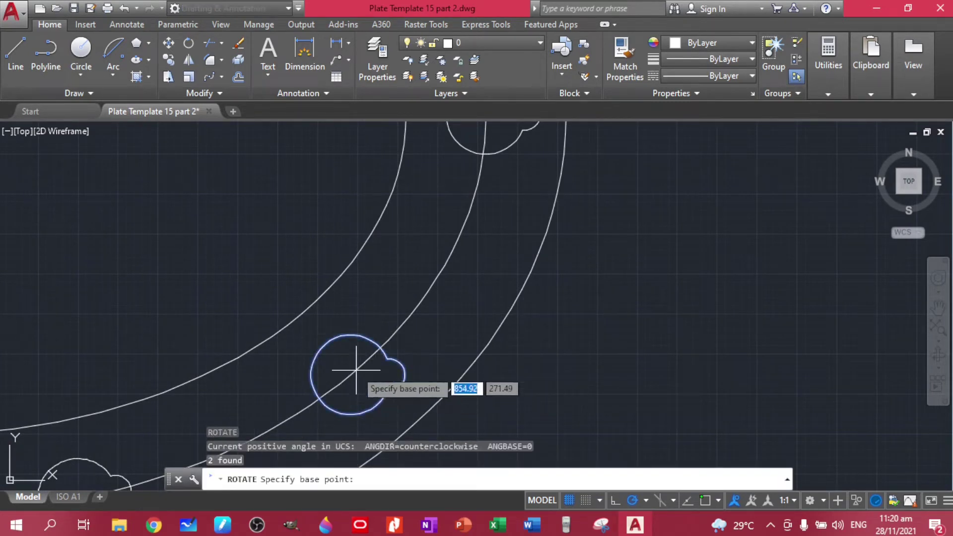
pyautogui.click(350, 375)
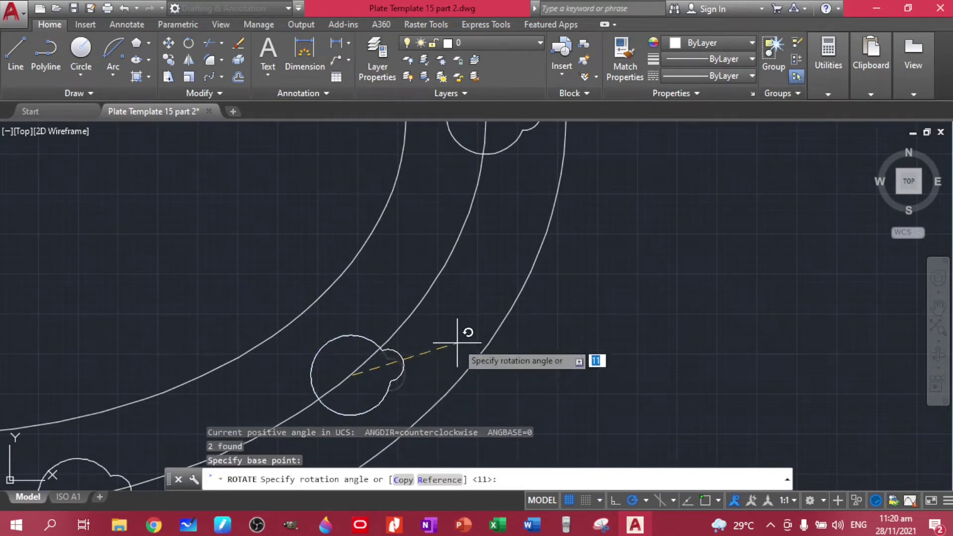
pyautogui.click(464, 270)
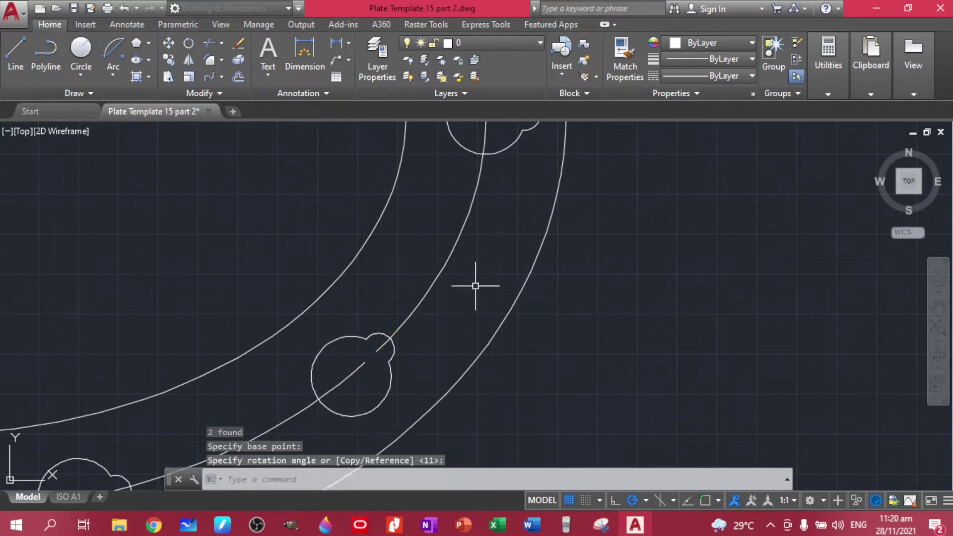
# Rotate the rightmost hole on the horizontal axis by about 95° so its small arc points upward along the middle ellipse
pyautogui.scroll(-3, 463, 270)
pyautogui.moveTo(510, 251); pyautogui.dragTo(383, 481, button='middle')
pyautogui.click(422, 439)
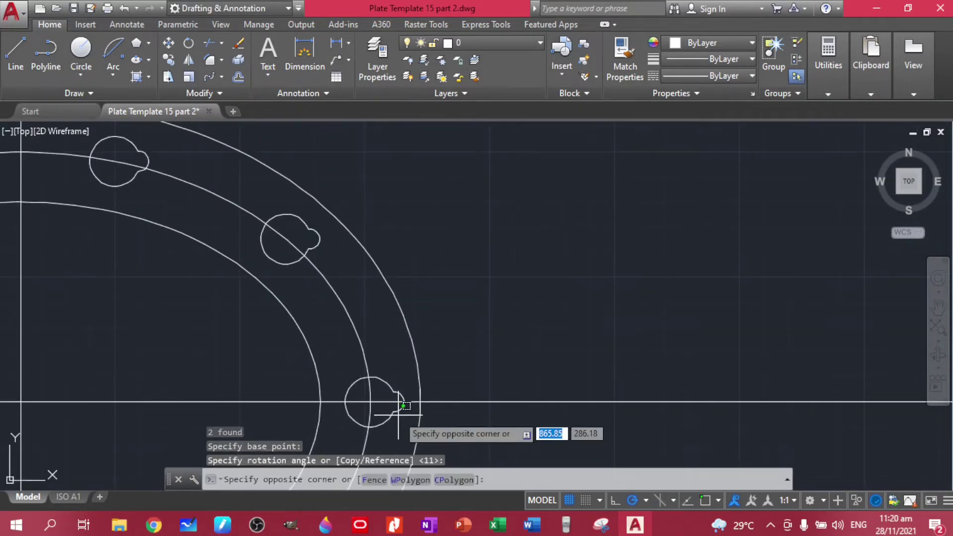
pyautogui.click(373, 392)
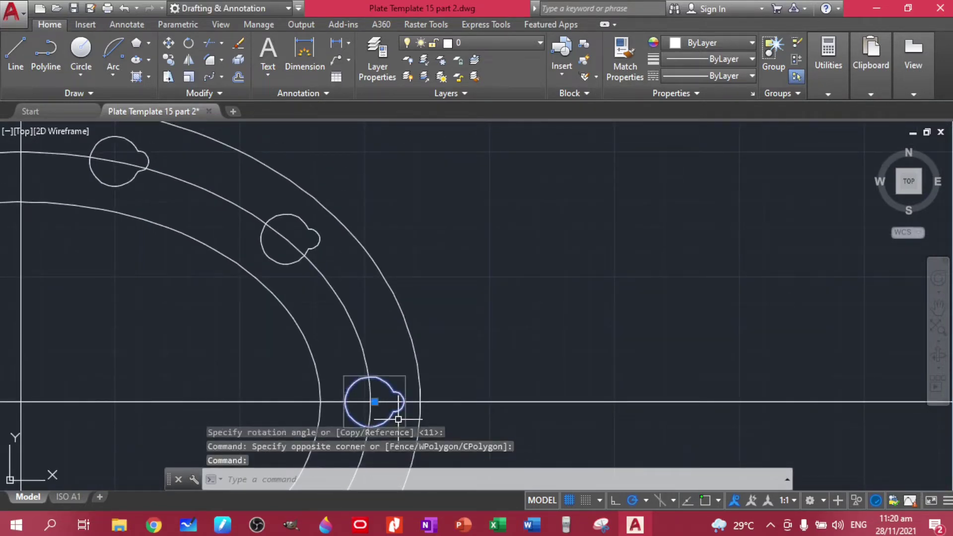
pyautogui.write('ro')
pyautogui.press('Return')
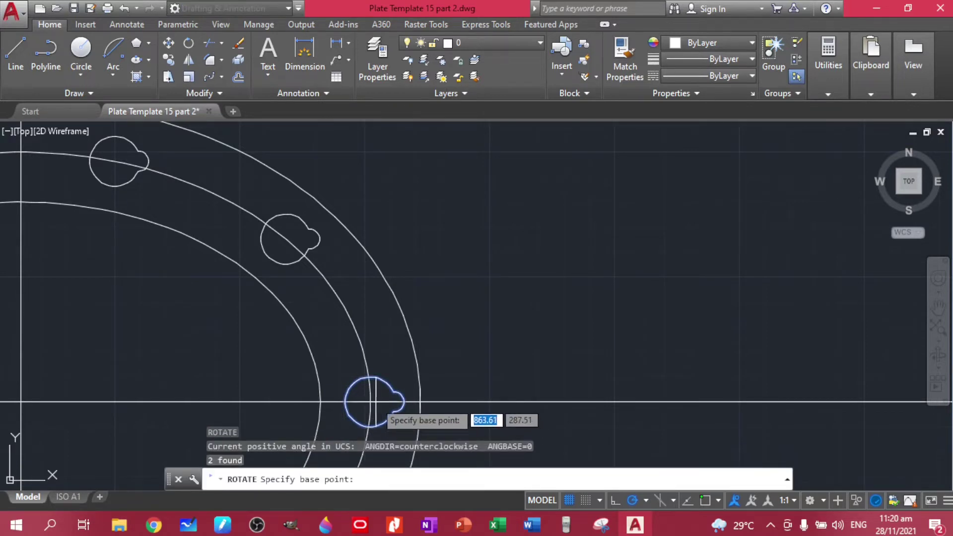
pyautogui.click(378, 391)
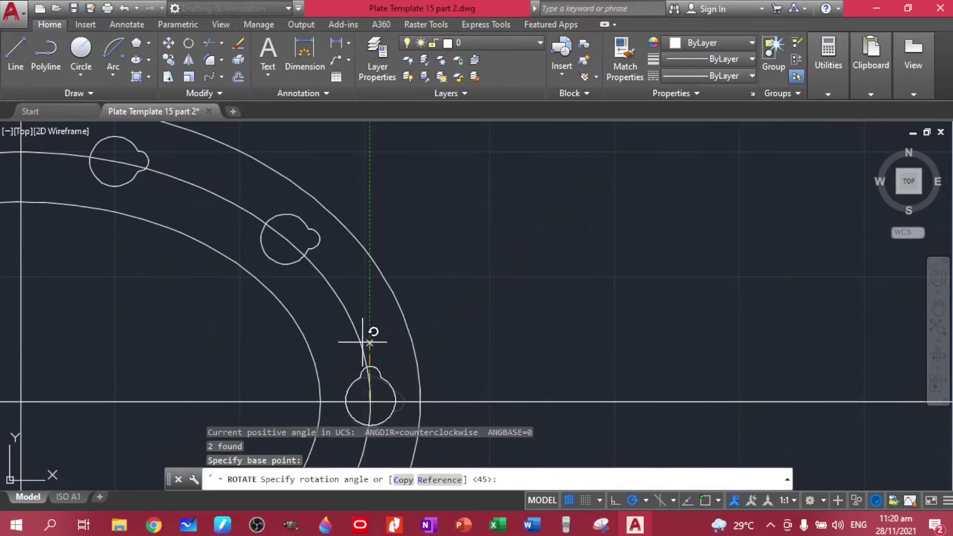
pyautogui.press('Return')
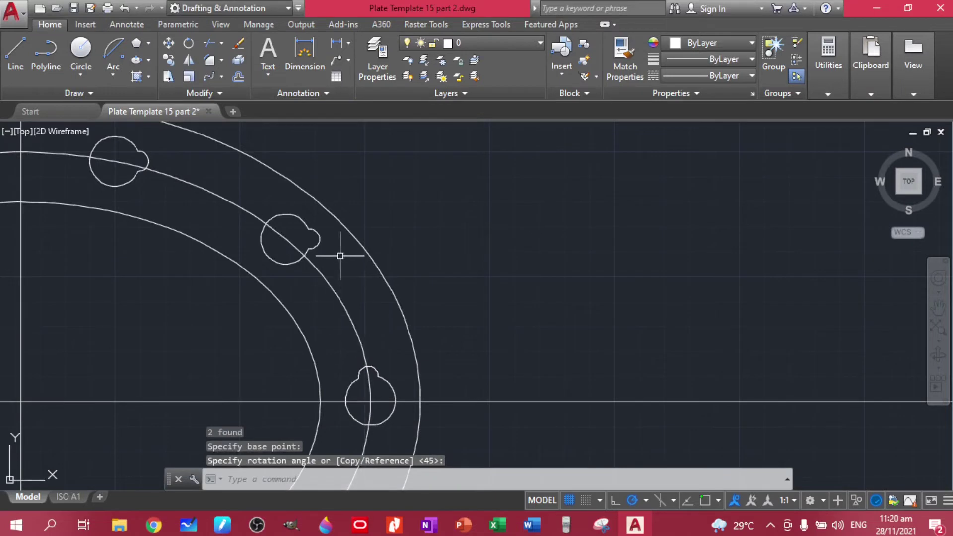
# Rotate the upper-right hole by about 144° about its center so its small arc points up-left along the middle ellipse
pyautogui.click(318, 248)
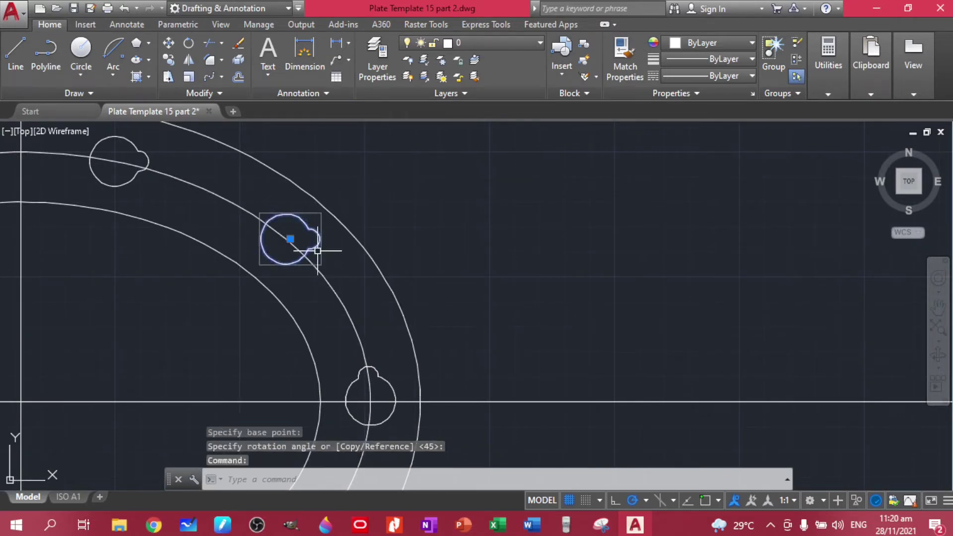
pyautogui.press('Return')
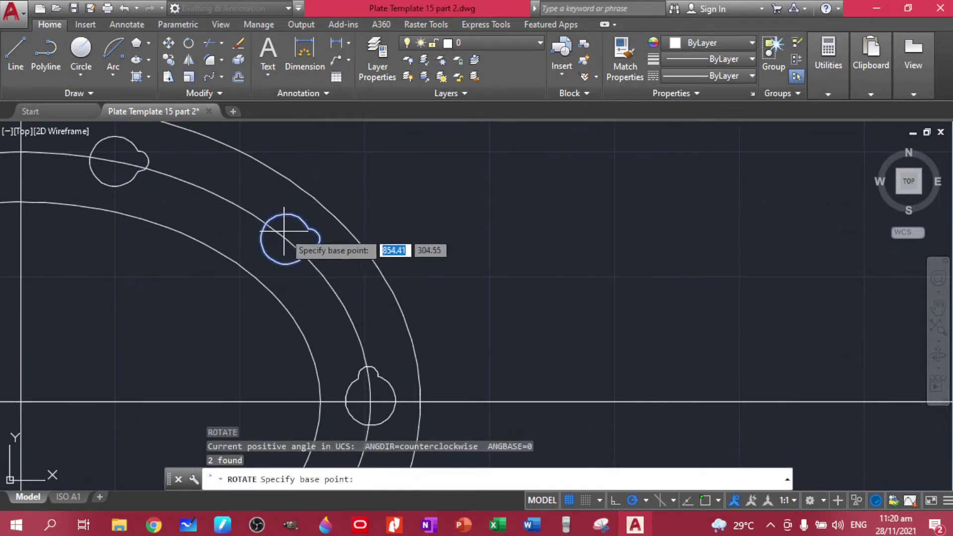
pyautogui.click(285, 238)
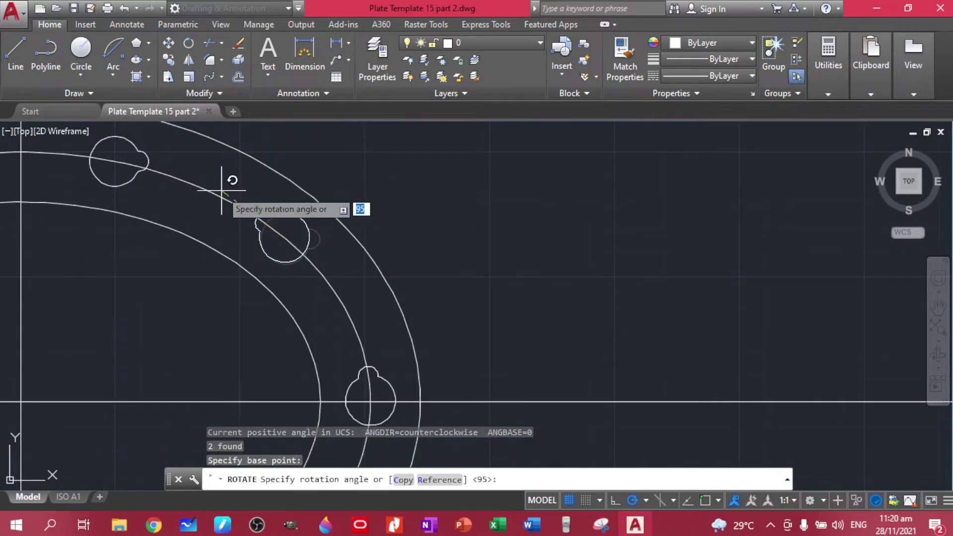
pyautogui.press('Return')
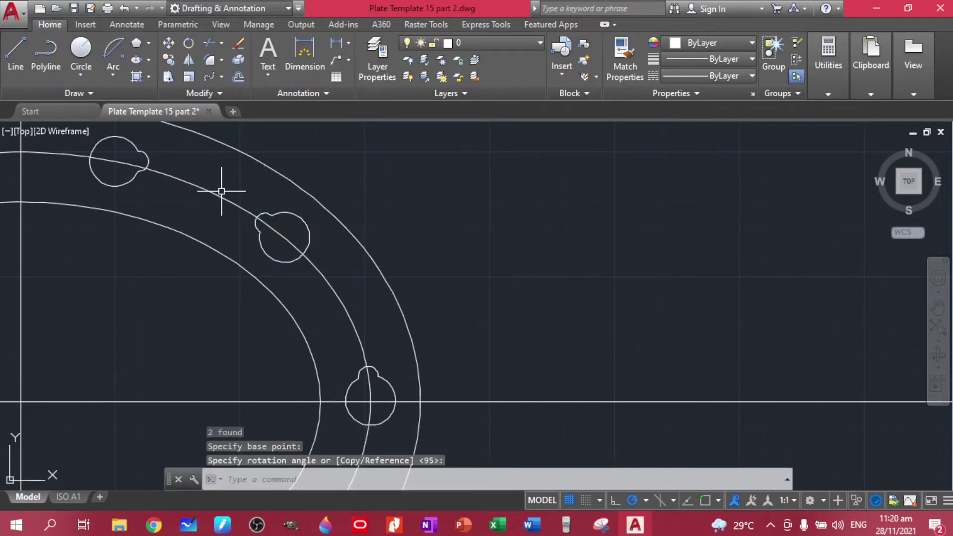
# Rotate the top hole just right of the vertical axis by about 171° about its center, pointing its small arc left along the middle ellipse
pyautogui.moveTo(202, 235); pyautogui.dragTo(651, 382, button='middle')
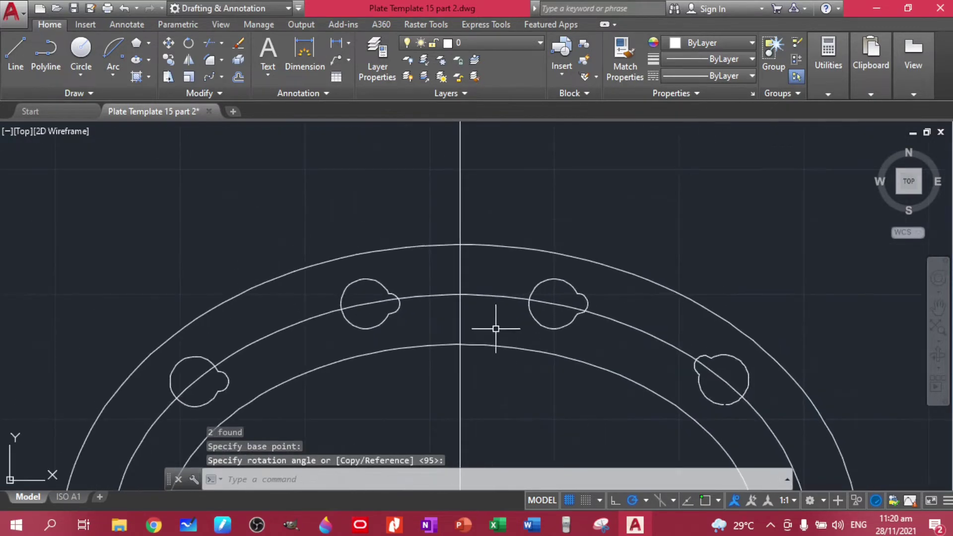
pyautogui.click(529, 306)
pyautogui.press('Return')
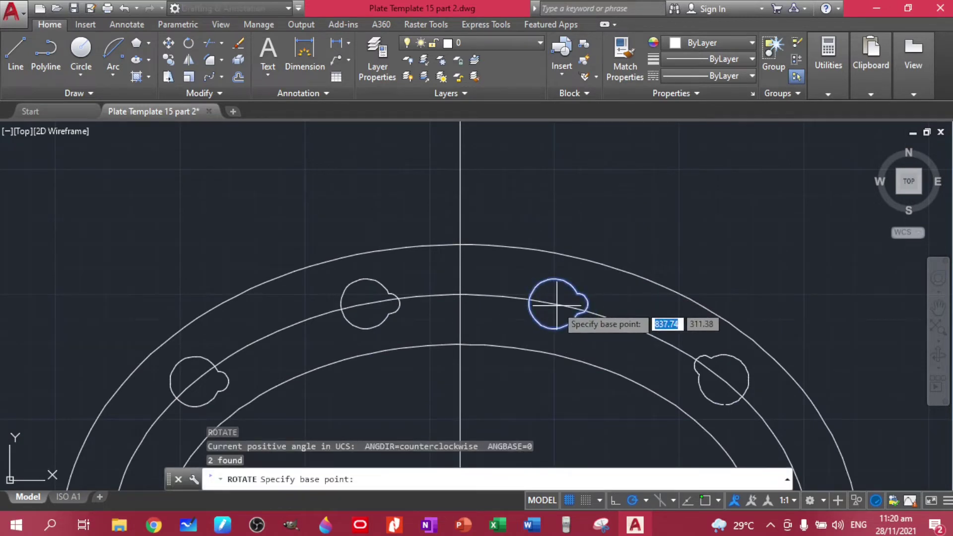
pyautogui.click(555, 304)
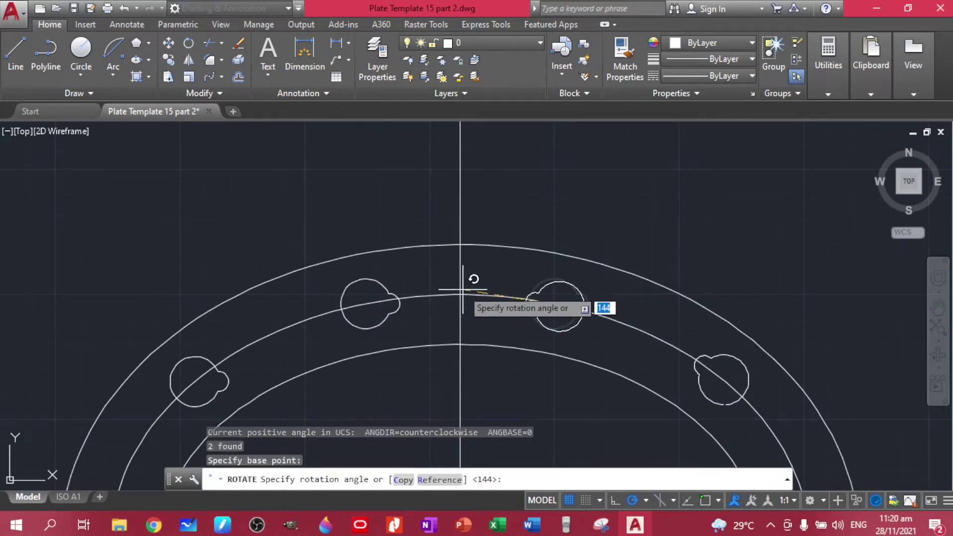
pyautogui.press('Return')
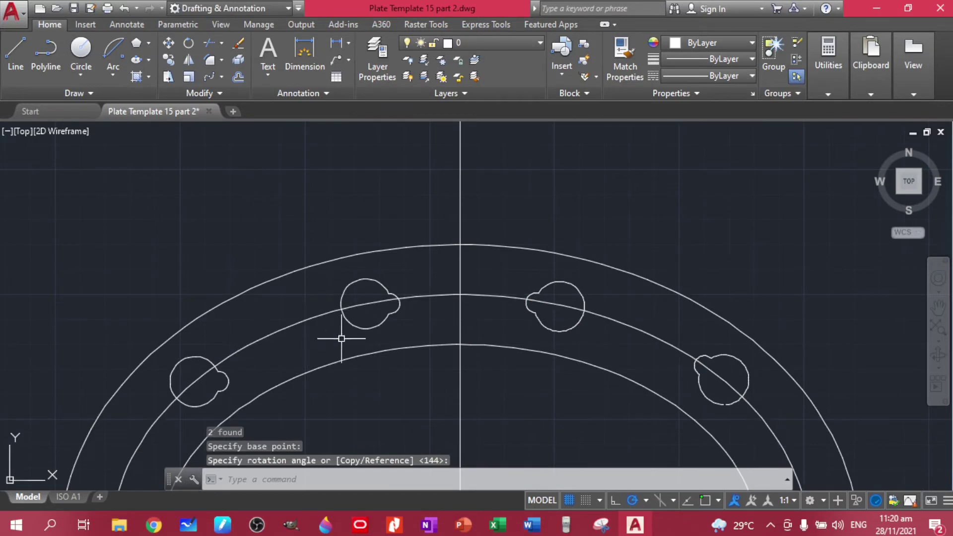
# Rotate the top hole just left of the vertical axis by about 188° about its center to follow the middle ellipse
pyautogui.click(379, 331)
pyautogui.press('Return')
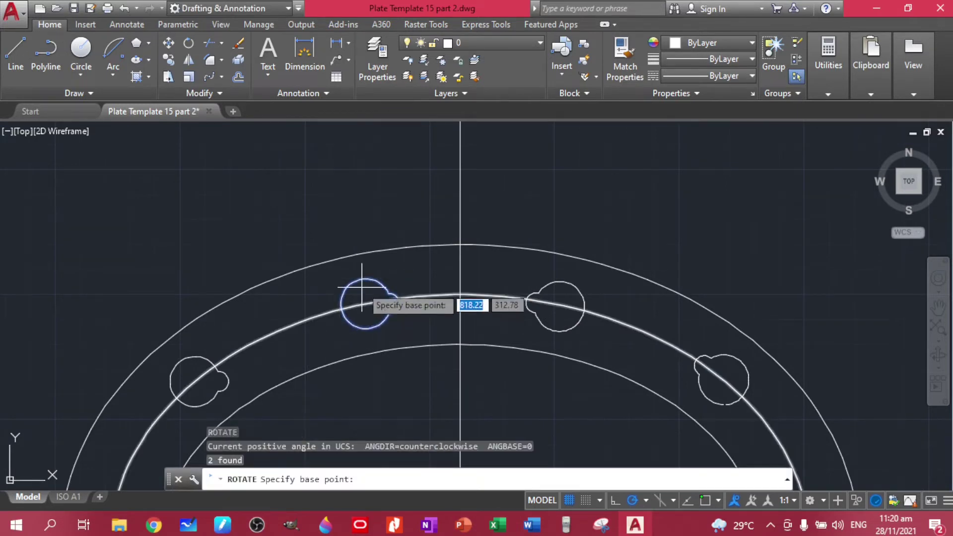
pyautogui.click(365, 305)
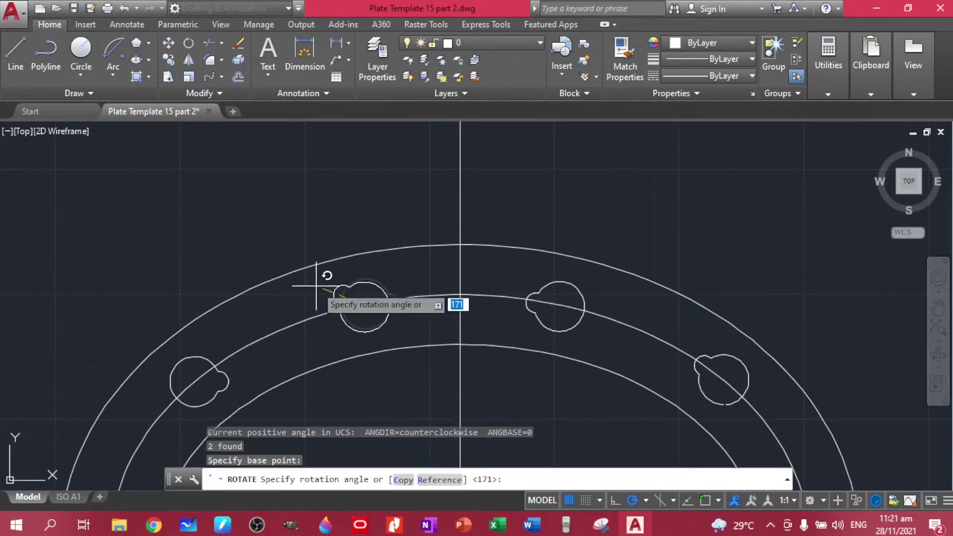
pyautogui.click(303, 315)
# Rotate the upper-left hole about its center so its small arc points down-left along the middle ellipse
pyautogui.scroll(-3, 276, 287)
pyautogui.scroll(3, 252, 238)
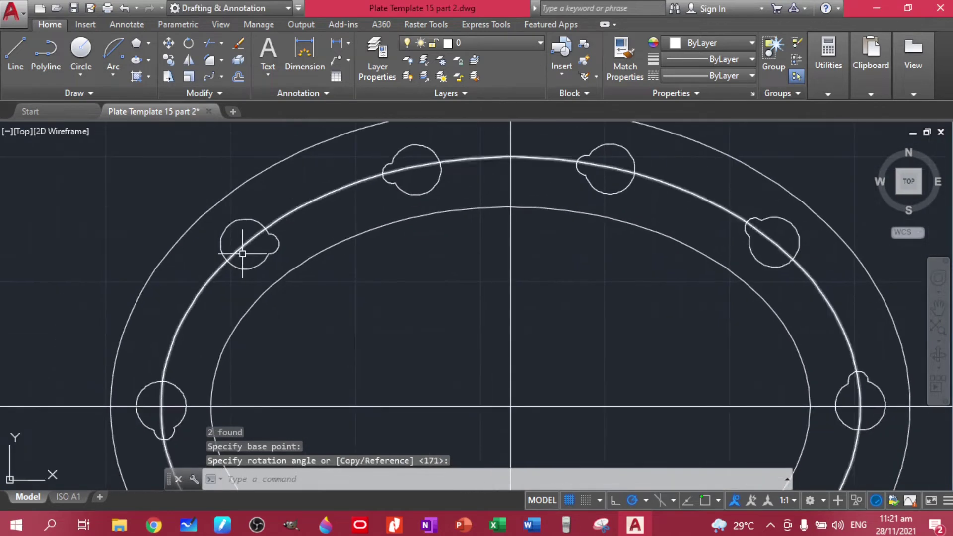
pyautogui.click(248, 270)
pyautogui.press('Return')
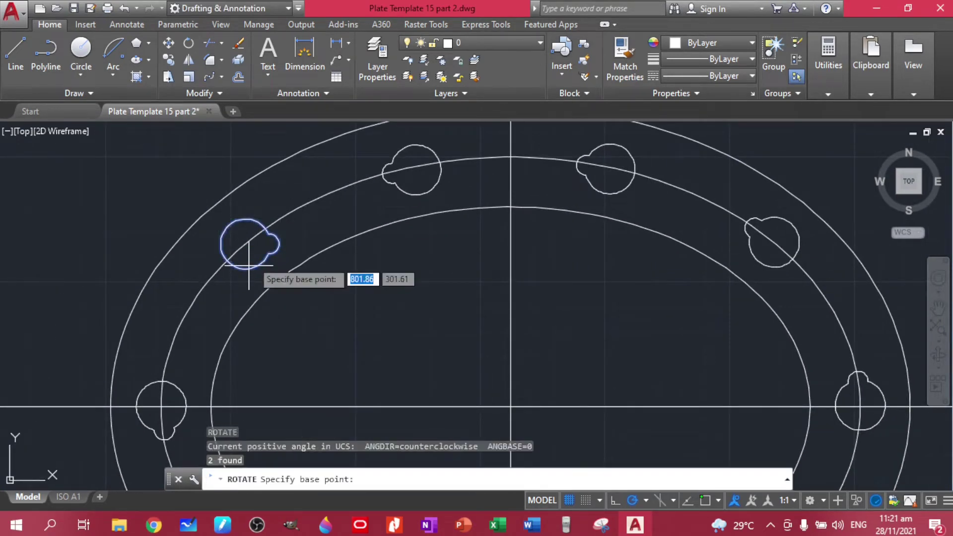
pyautogui.click(244, 244)
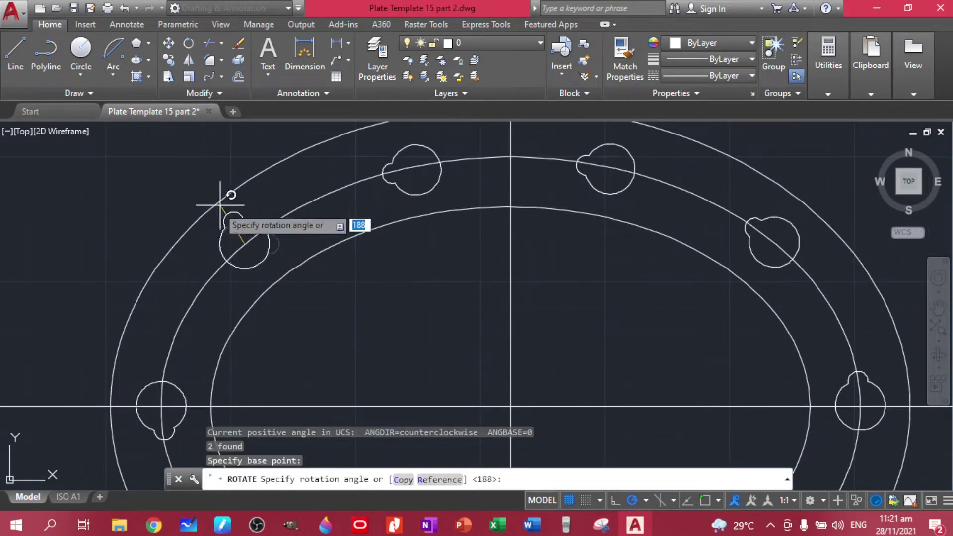
pyautogui.click(192, 291)
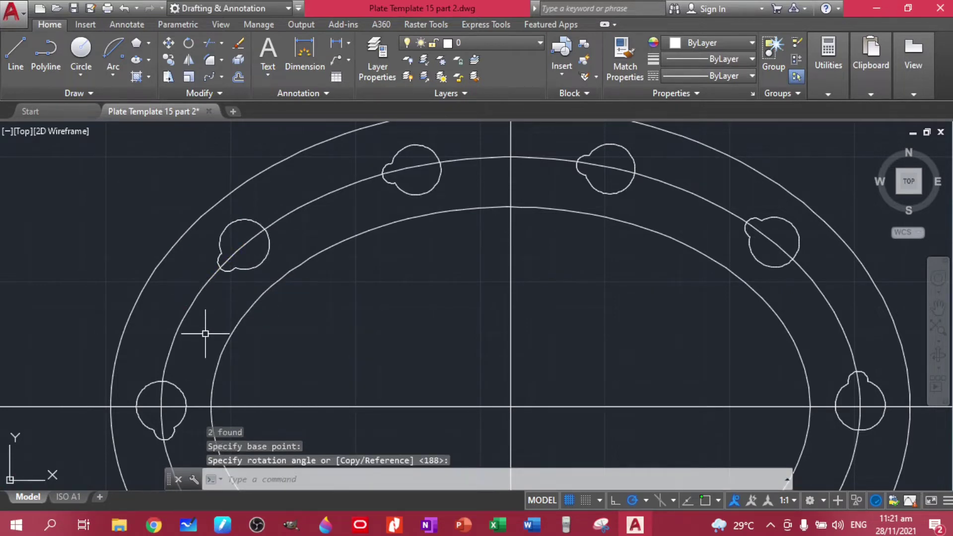
pyautogui.moveTo(202, 329); pyautogui.dragTo(207, 283, button='middle')
pyautogui.scroll(-2, 557, 325)
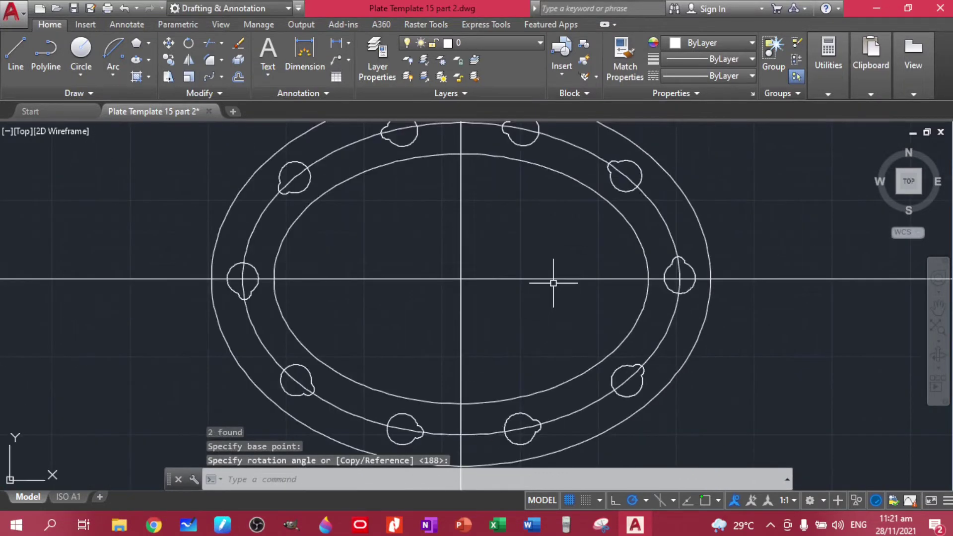
# Check the dimensions of the two inner cutouts in the exercise PDF in Nitro Pro and return to AutoCAD
pyautogui.scroll(-4, 553, 283)
pyautogui.moveTo(530, 251)
pyautogui.mouseDown(button='middle')
pyautogui.moveTo(243, 301)
pyautogui.moveTo(259, 299)
pyautogui.mouseUp(button='middle')
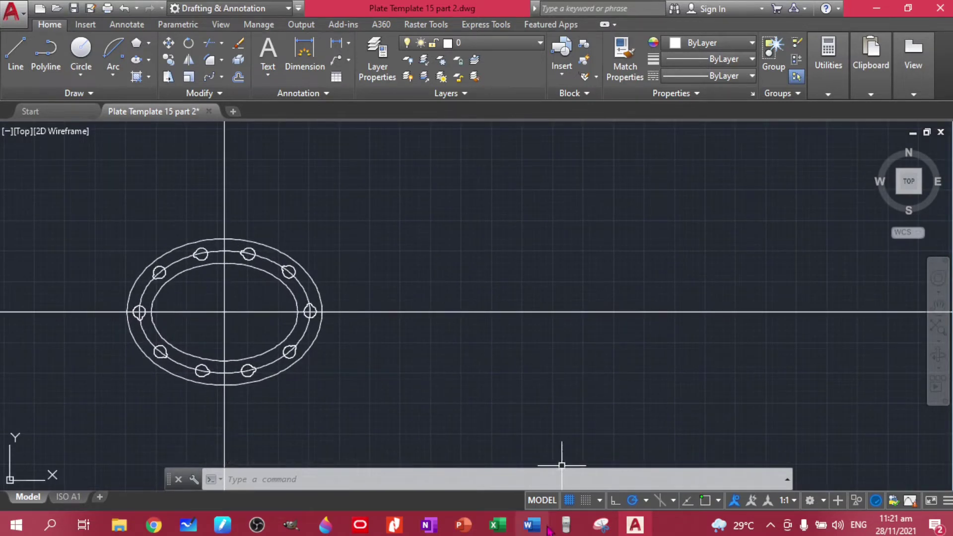
pyautogui.moveTo(276, 314); pyautogui.dragTo(327, 320, button='middle')
pyautogui.click(402, 528)
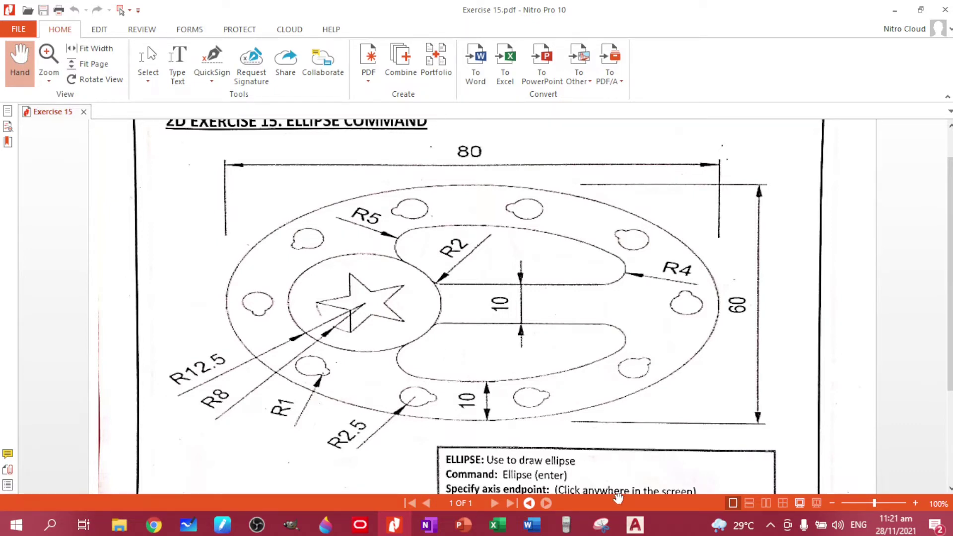
pyautogui.click(633, 526)
# Offset the horizontal construction line through the plate's center by 5 both above and below
pyautogui.scroll(3, 287, 332)
pyautogui.click(362, 337)
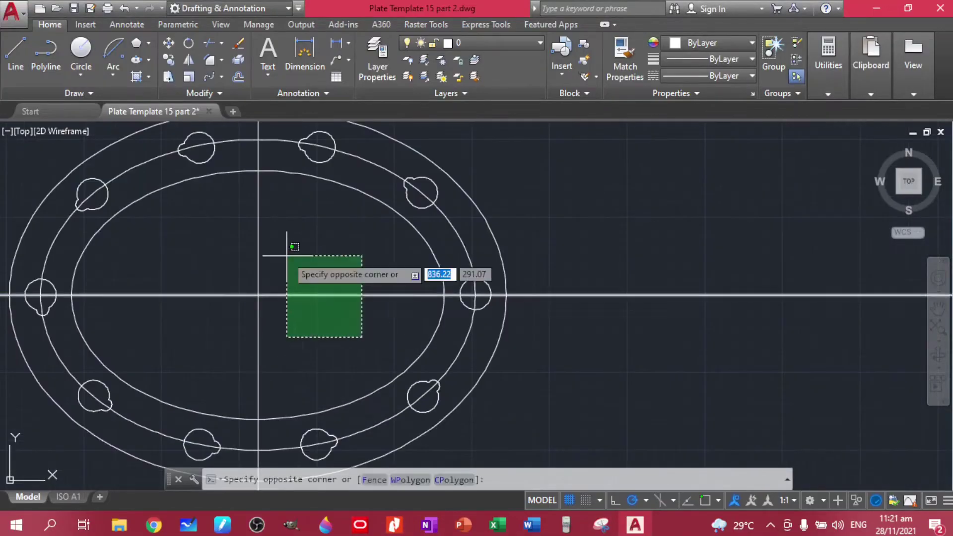
pyautogui.click(286, 256)
pyautogui.write('Ogf')
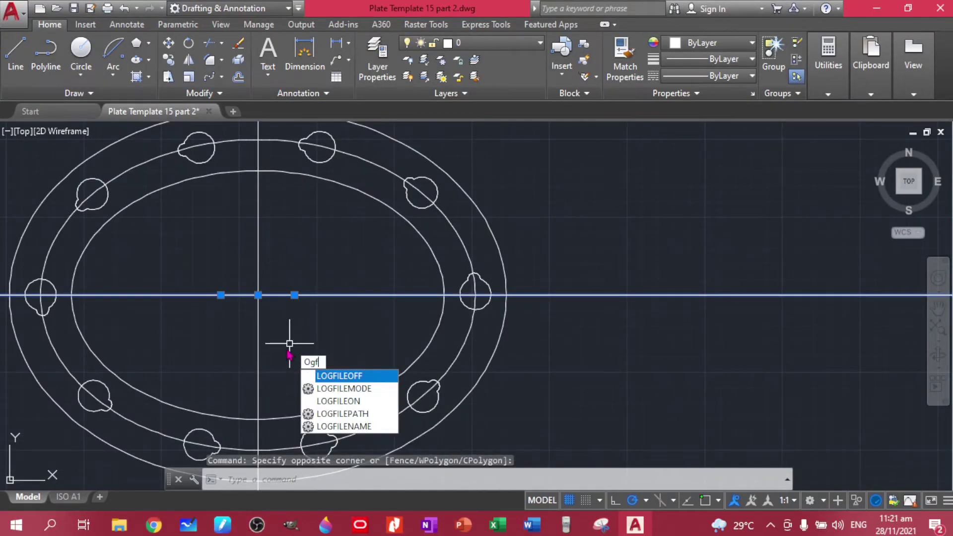
pyautogui.write('ff')
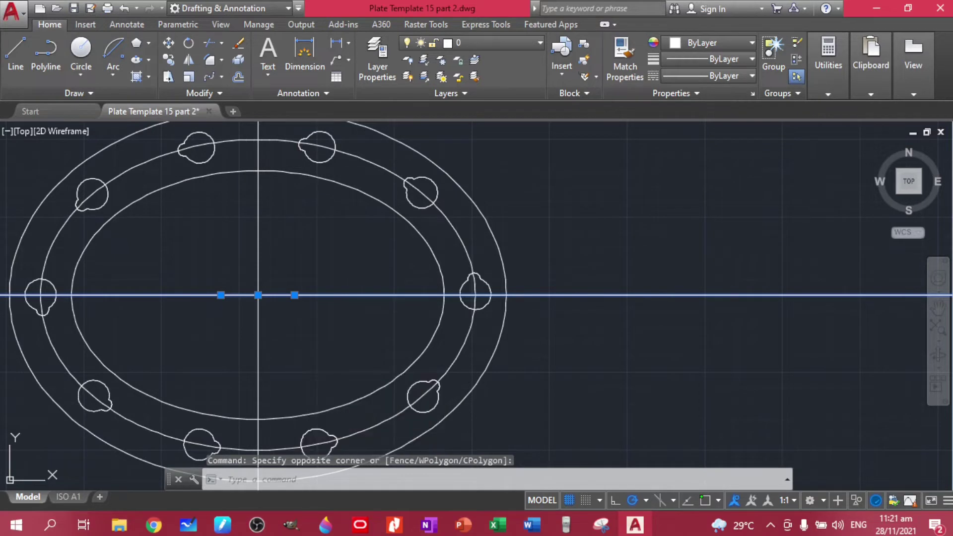
pyautogui.press('Return')
pyautogui.press('BackSpace')
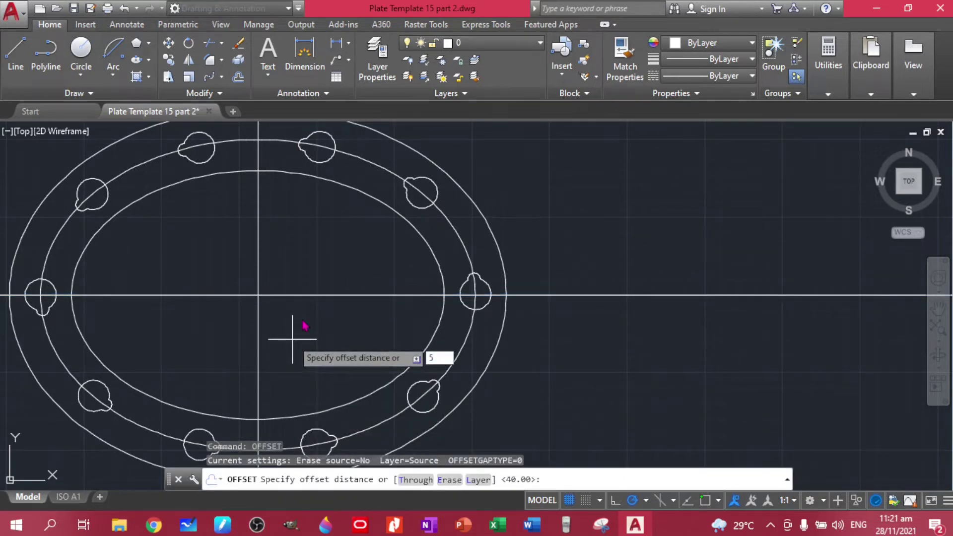
pyautogui.write('5')
pyautogui.press('Return')
pyautogui.click(293, 296)
pyautogui.click(298, 334)
pyautogui.click(283, 296)
pyautogui.click(283, 260)
pyautogui.scroll(-3, 213, 328)
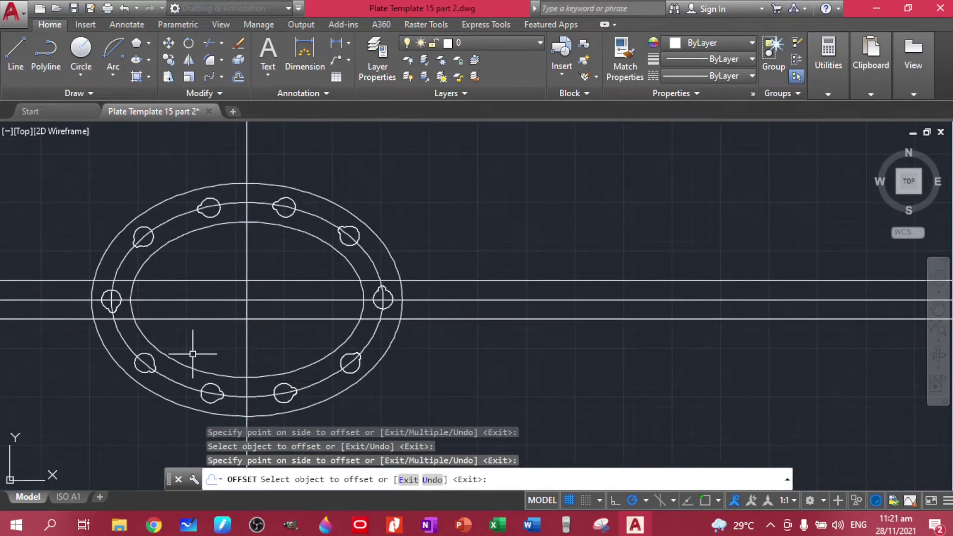
pyautogui.press('Escape')
# Delete the middle ellipse that runs through the ten holes
pyautogui.scroll(4, 211, 351)
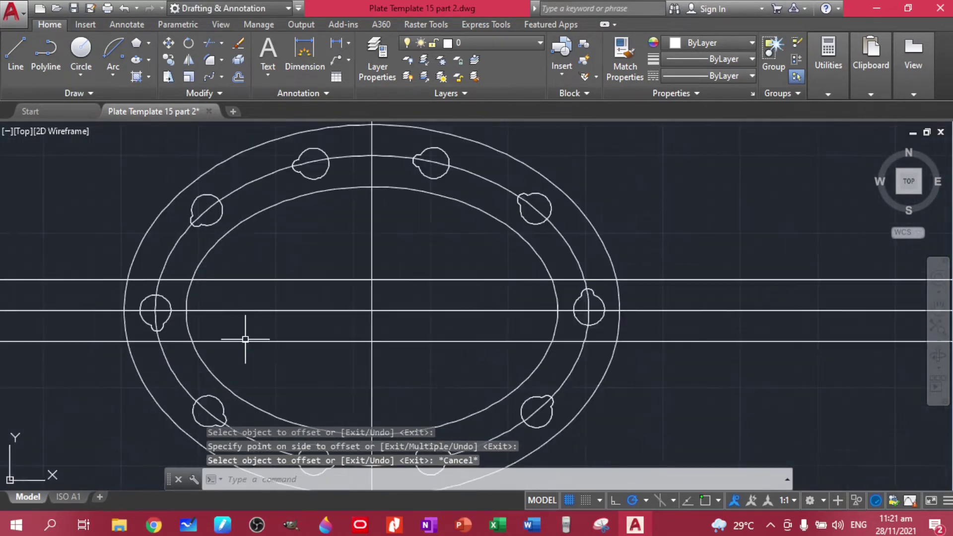
pyautogui.click(171, 365)
pyautogui.press('Delete')
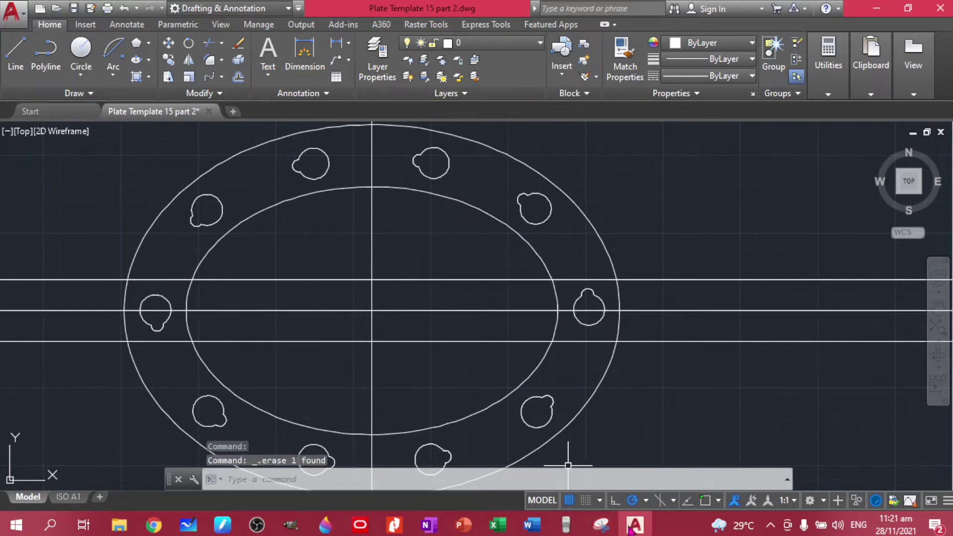
# After checking the large circle in the exercise PDF, turn on object snap in AutoCAD and try a line from the inner ellipse's left quadrant
pyautogui.click(401, 531)
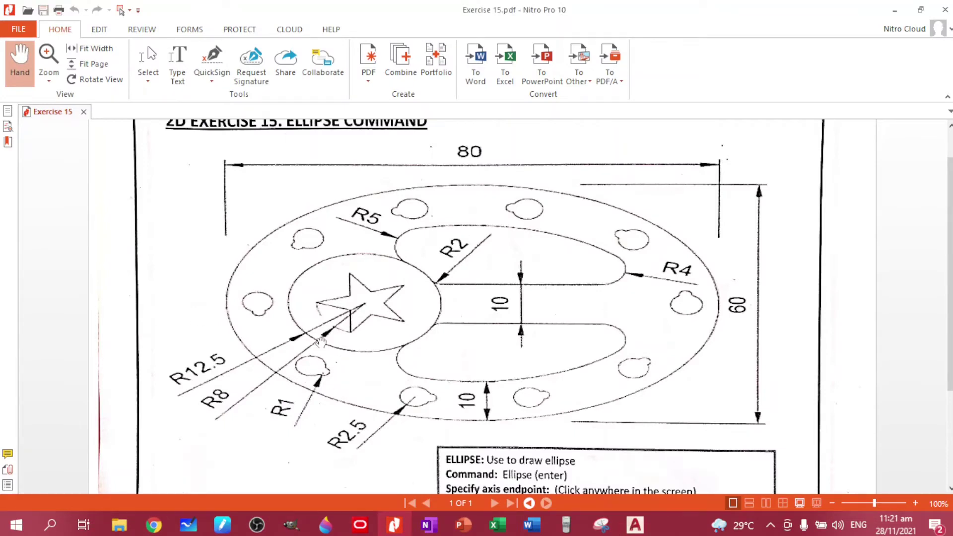
pyautogui.click(631, 529)
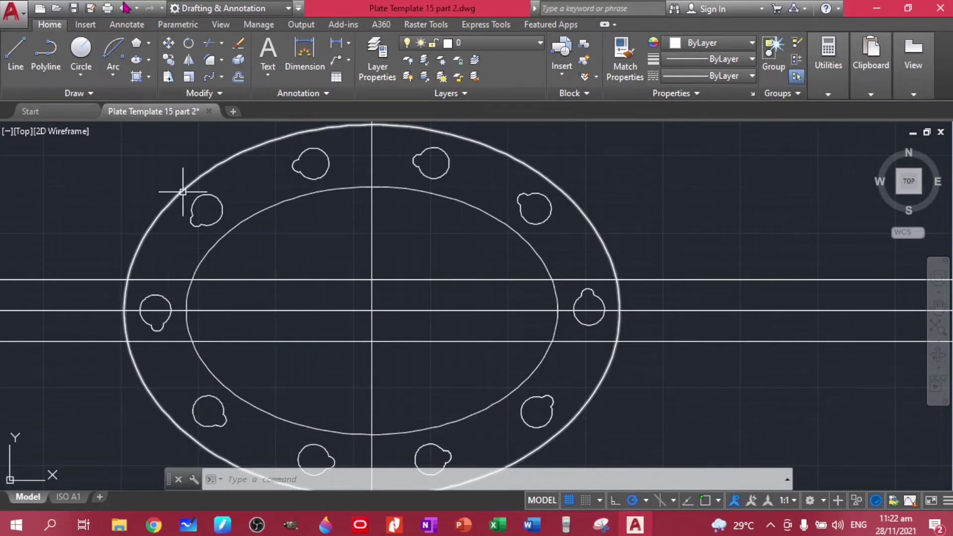
pyautogui.click(5, 62)
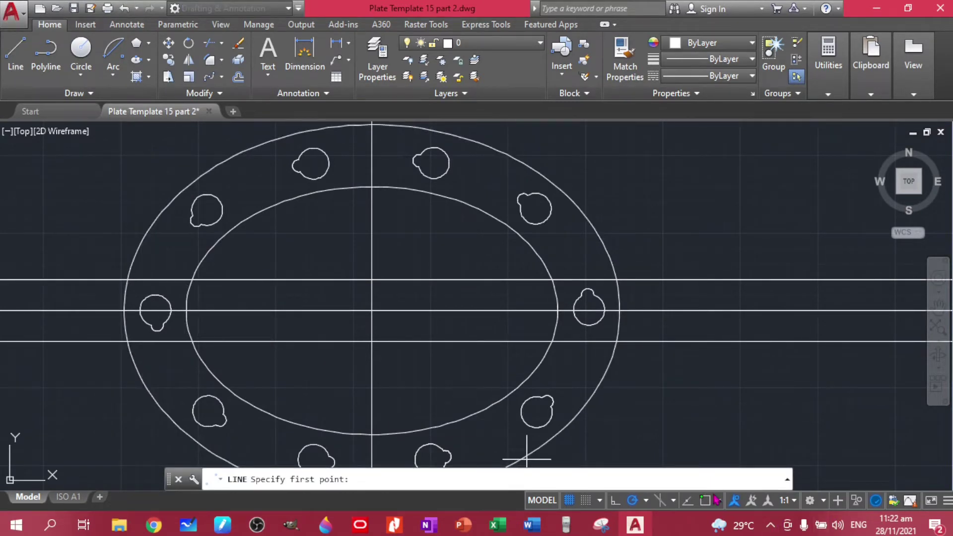
pyautogui.click(706, 500)
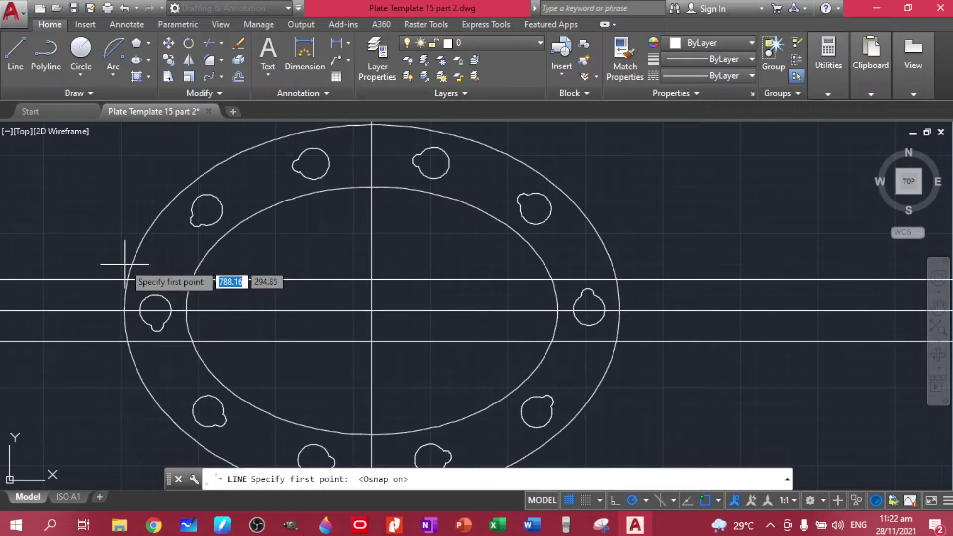
pyautogui.click(186, 311)
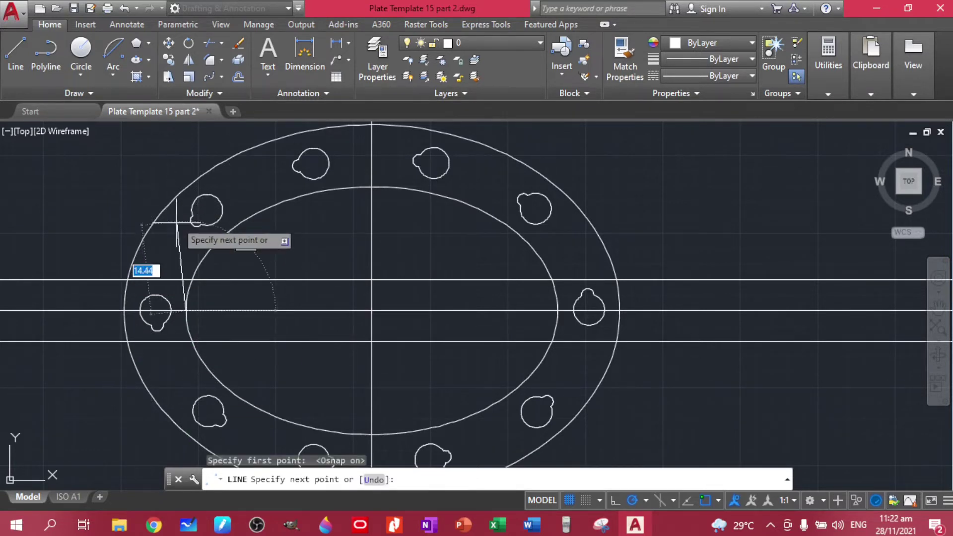
pyautogui.press('Escape')
# Turn on Ortho and draw a vertical construction line through the inner ellipse's left quadrant
pyautogui.click(82, 94)
pyautogui.click(48, 112)
pyautogui.click(615, 501)
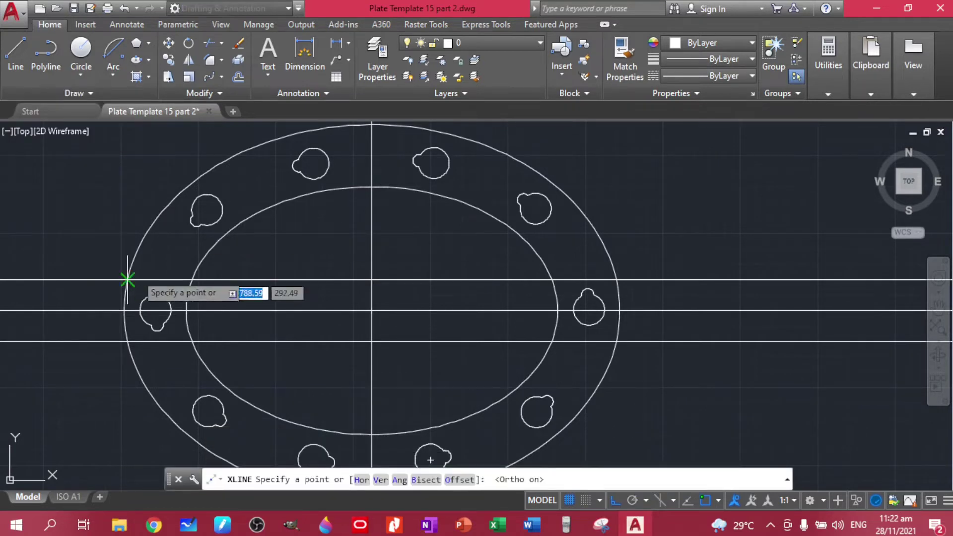
pyautogui.click(185, 311)
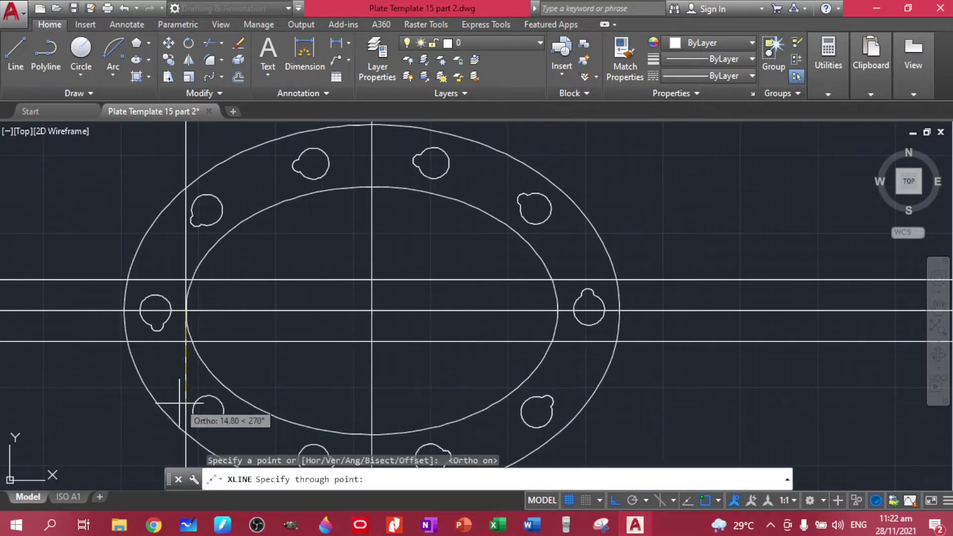
pyautogui.click(185, 403)
pyautogui.press('Escape')
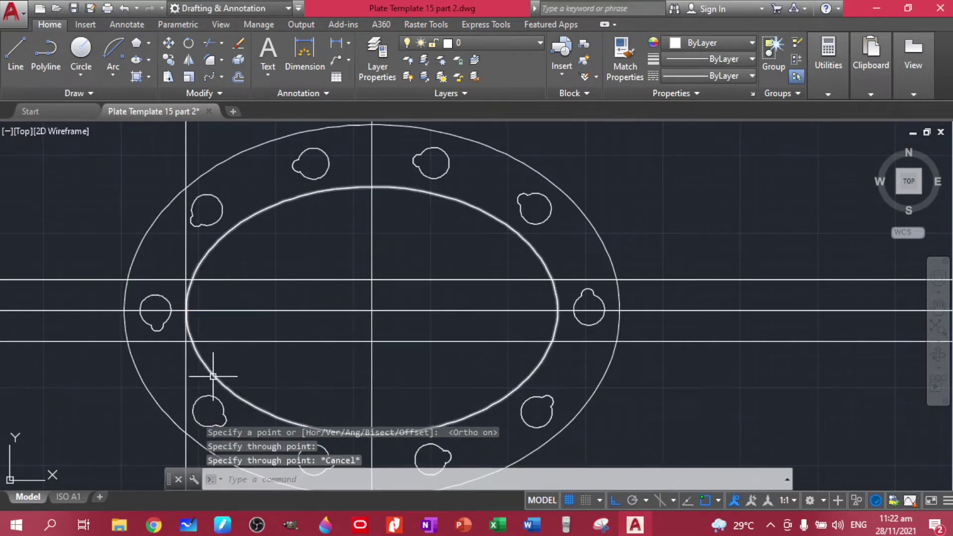
# Offset the vertical construction line at the inner ellipse's left quadrant by 12.5 toward the plate's center and delete the original line
pyautogui.click(192, 400)
pyautogui.click(140, 382)
pyautogui.press('Escape')
pyautogui.click(187, 367)
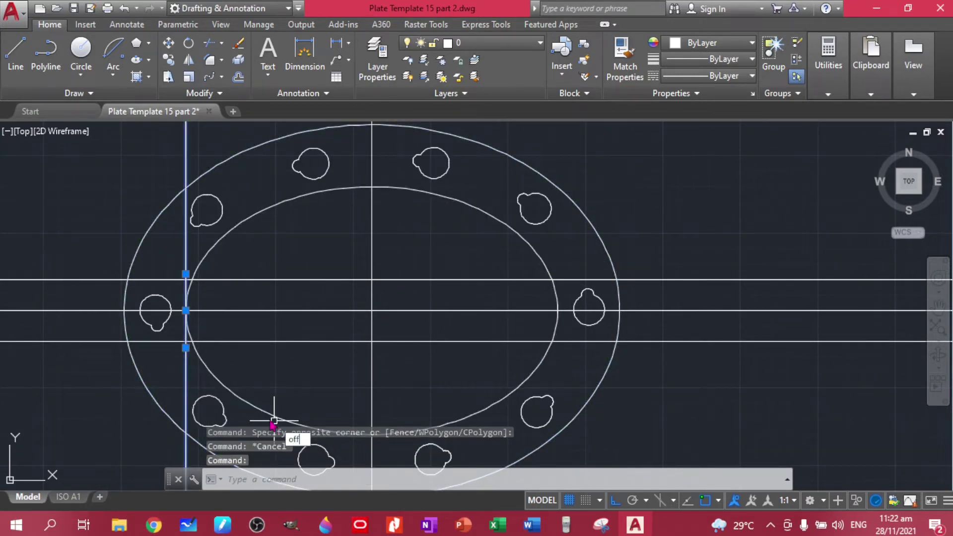
pyautogui.write('of')
pyautogui.press('Return')
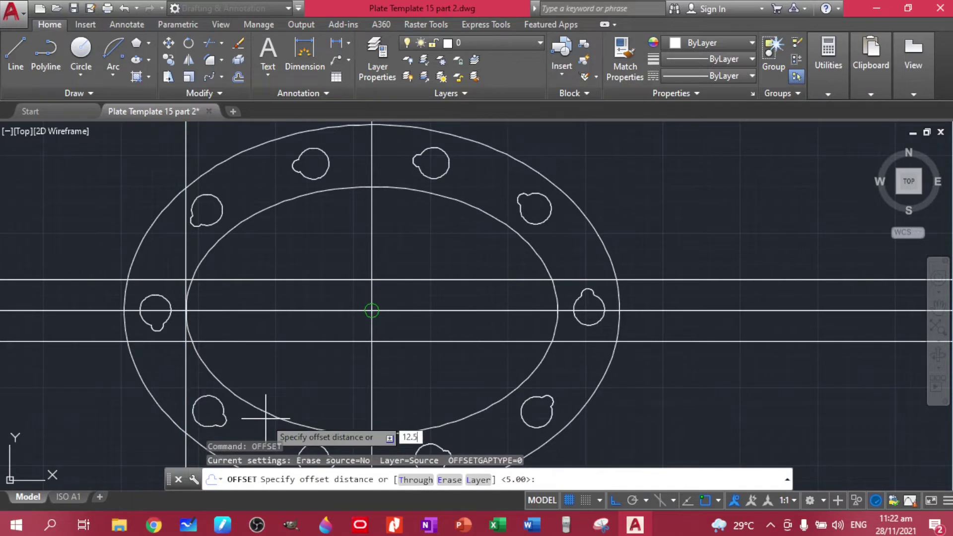
pyautogui.write('12.5')
pyautogui.press('Return')
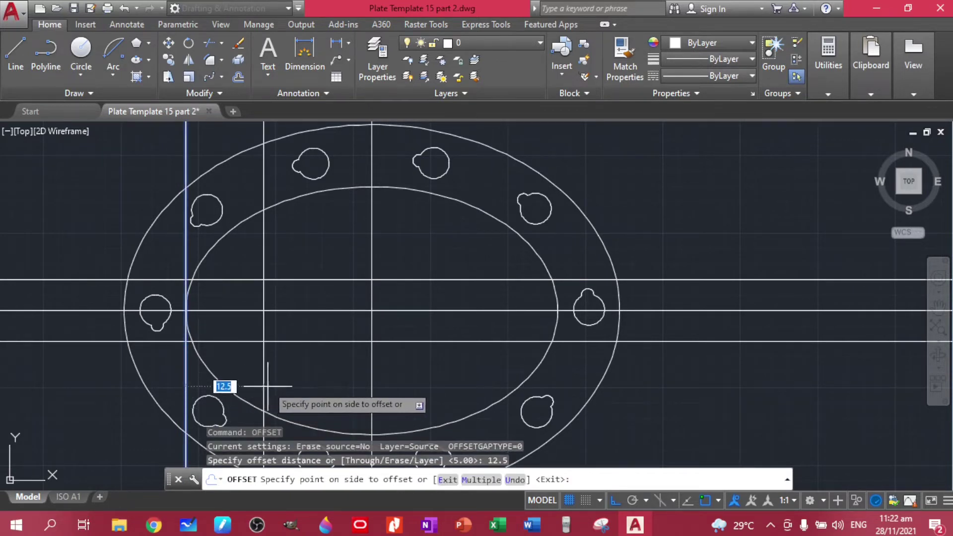
pyautogui.click(272, 381)
pyautogui.press('Escape')
pyautogui.click(186, 377)
pyautogui.press('Delete')
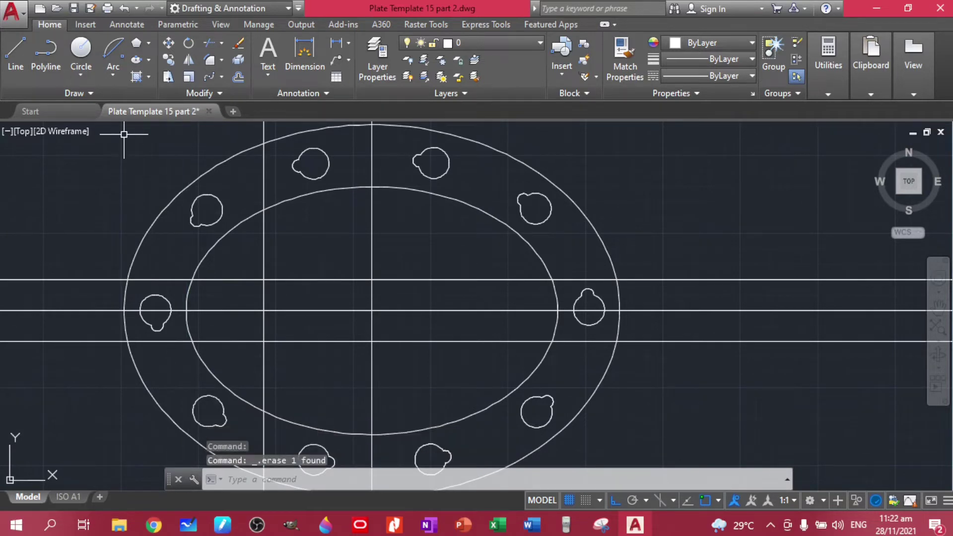
# Following the exercise PDF, draw a circle of radius 12.5 centered where the offset vertical line crosses the horizontal axis
pyautogui.click(387, 529)
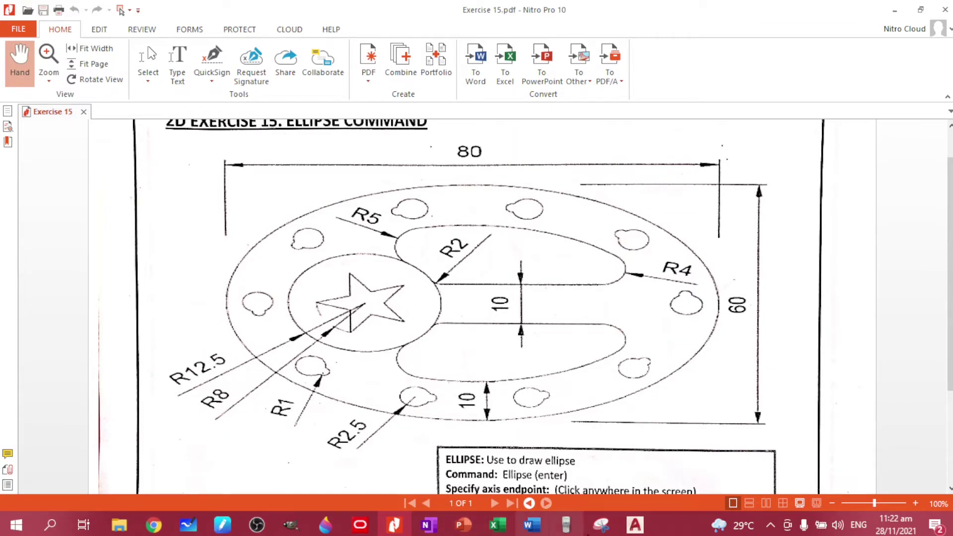
pyautogui.click(635, 525)
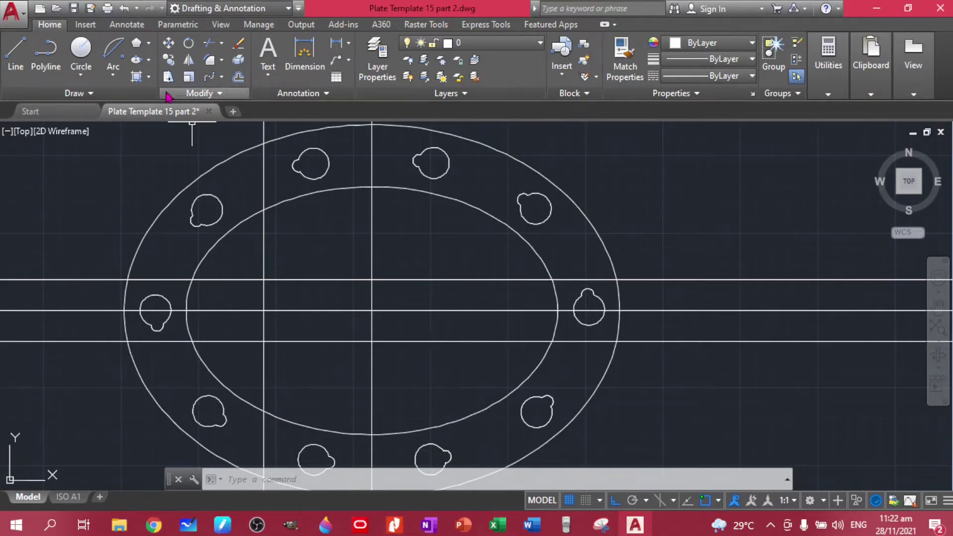
pyautogui.click(81, 73)
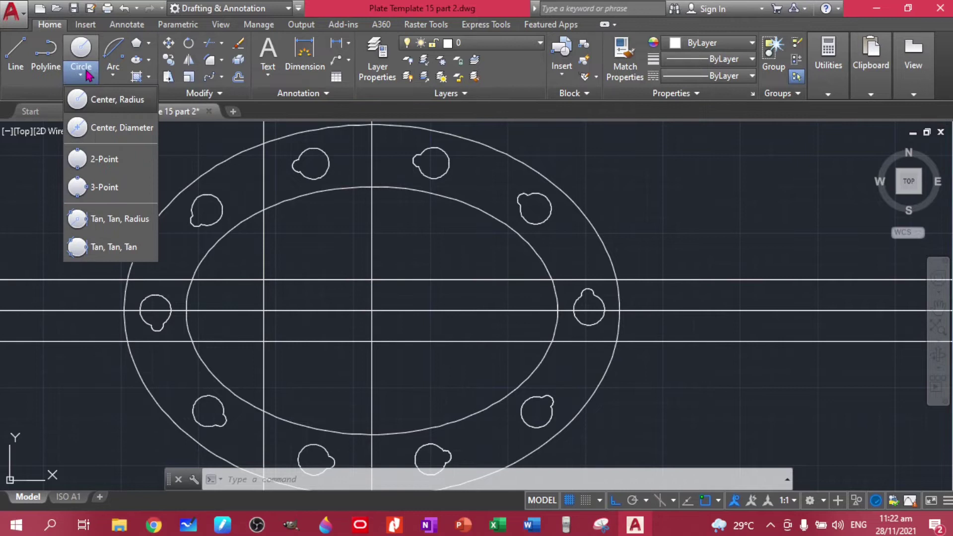
pyautogui.click(117, 100)
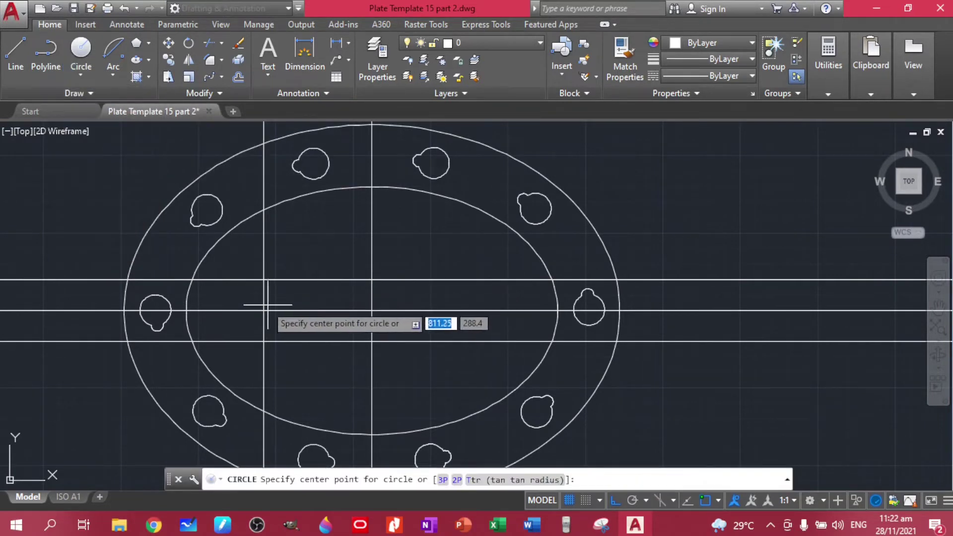
pyautogui.click(264, 311)
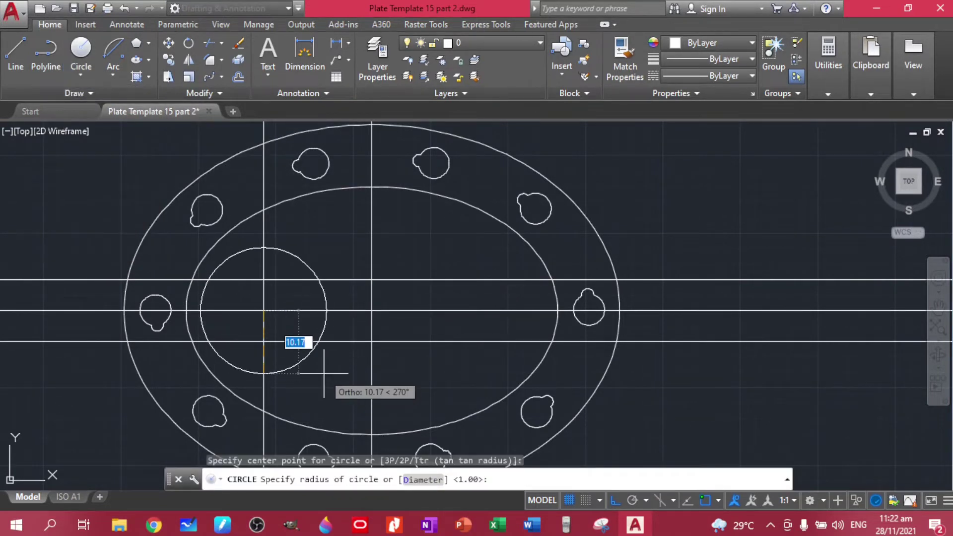
pyautogui.write('12.')
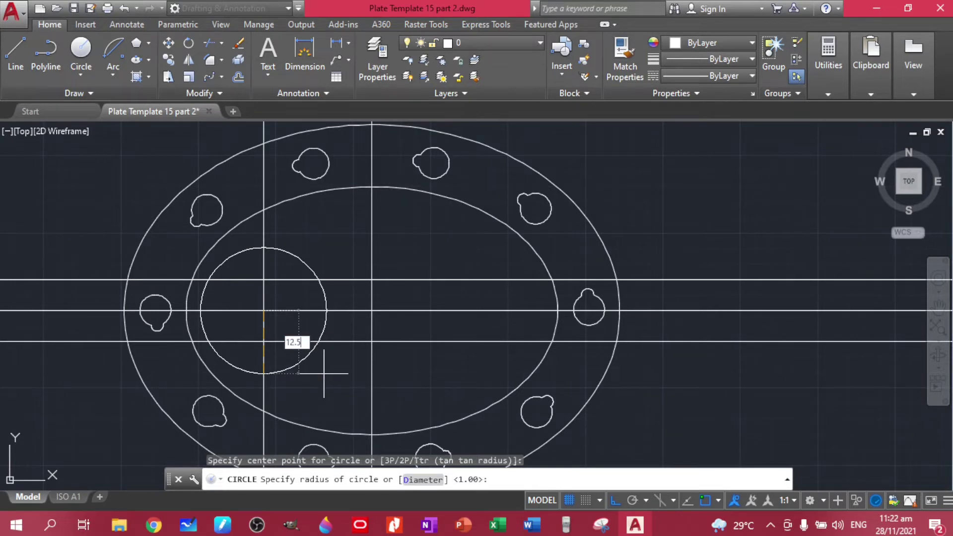
pyautogui.write('5')
pyautogui.press('Return')
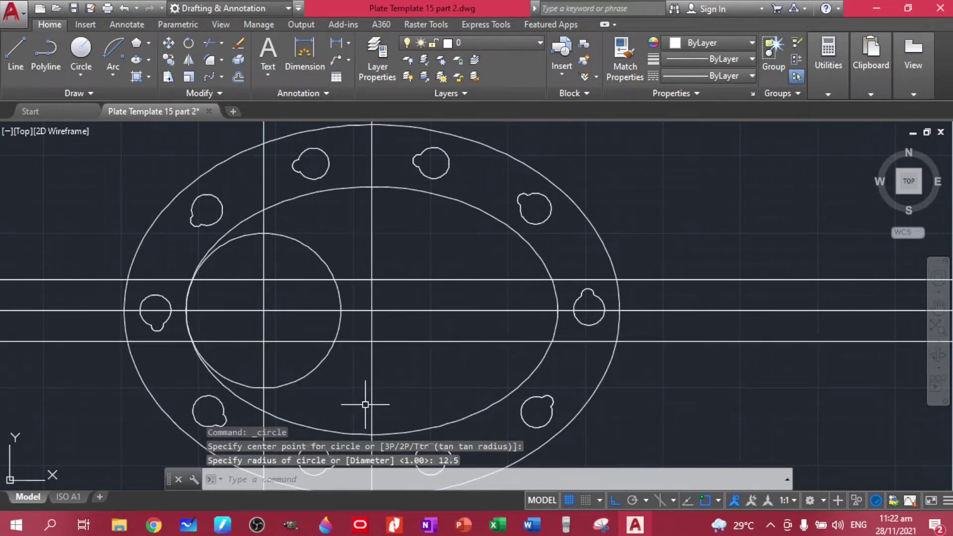
pyautogui.press('Escape')
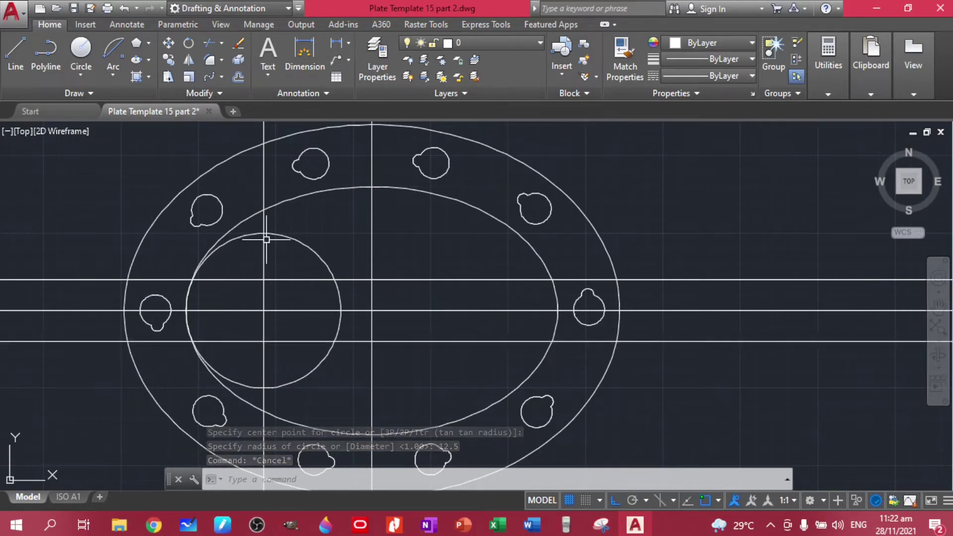
# Move the vertical construction line from the R12.5 circle's center to the inner ellipse's left quadrant
pyautogui.click(263, 254)
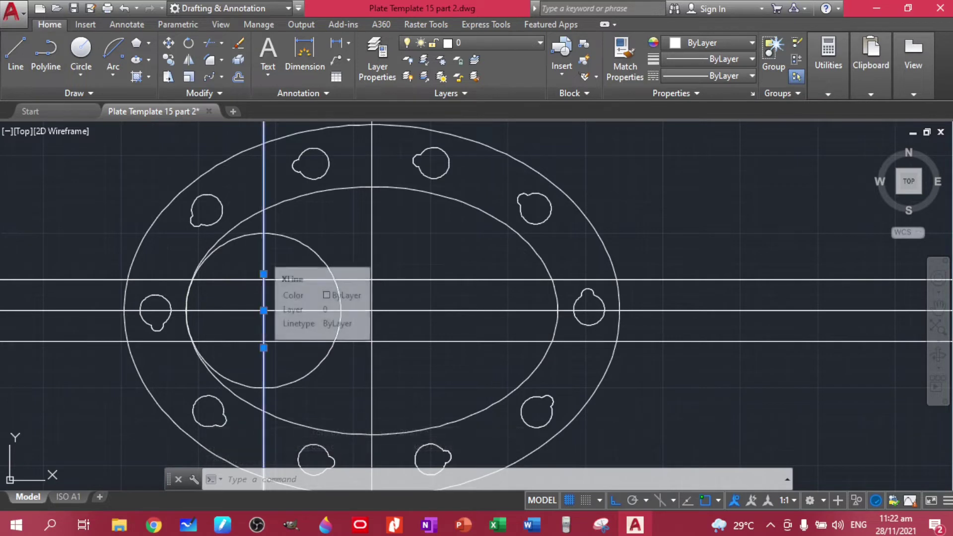
pyautogui.write('m')
pyautogui.press('Return')
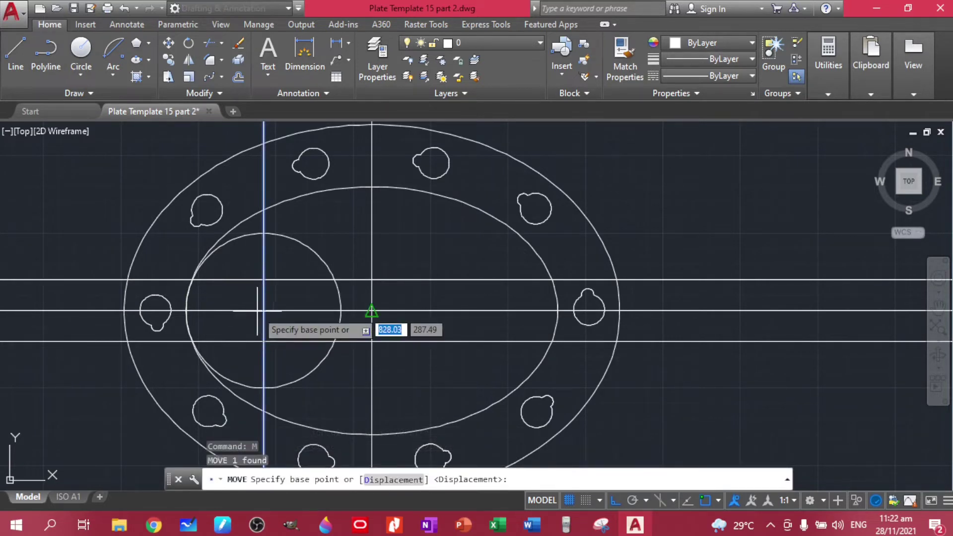
pyautogui.click(264, 310)
pyautogui.click(186, 311)
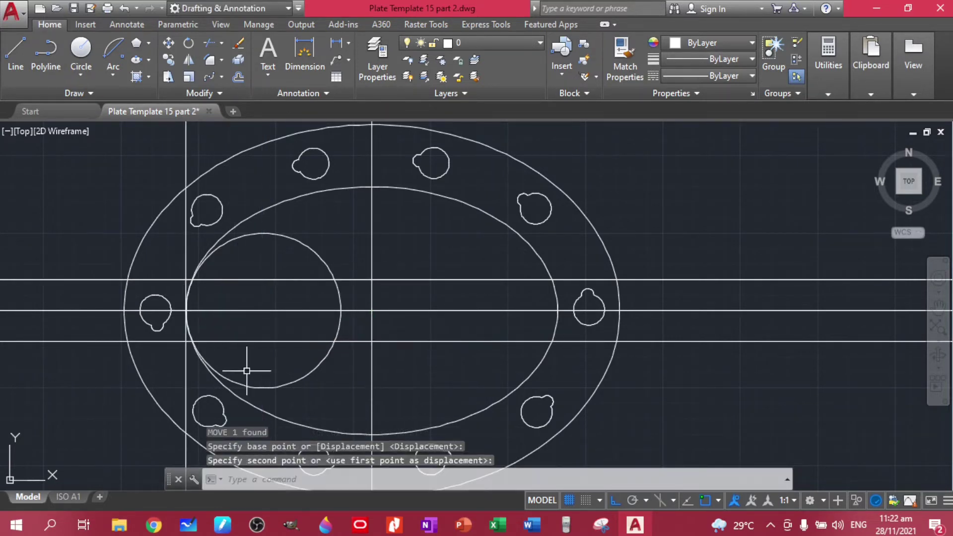
pyautogui.press('Escape')
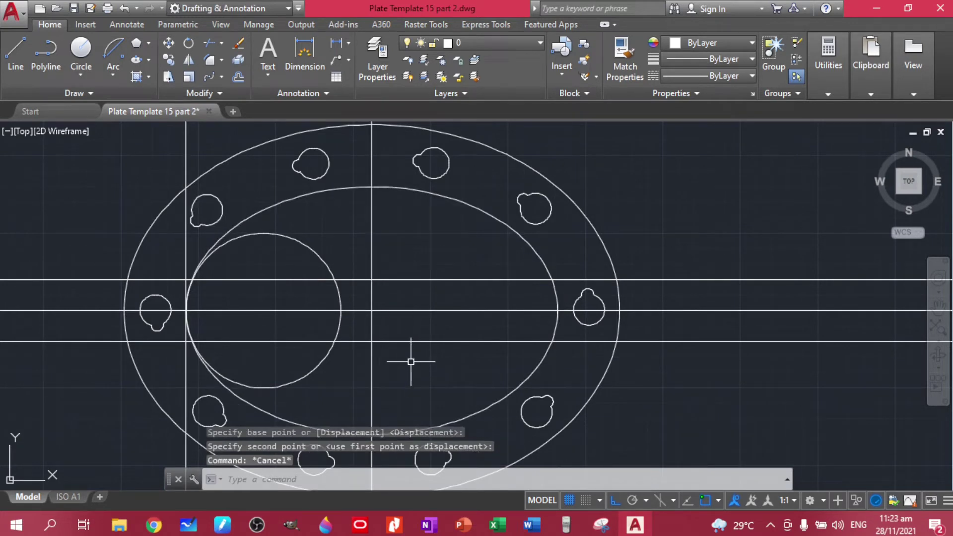
# Following the exercise PDF, fillet the upper horizontal line to the inner ellipse's right side with radius 4 in Trim mode
pyautogui.write('FI')
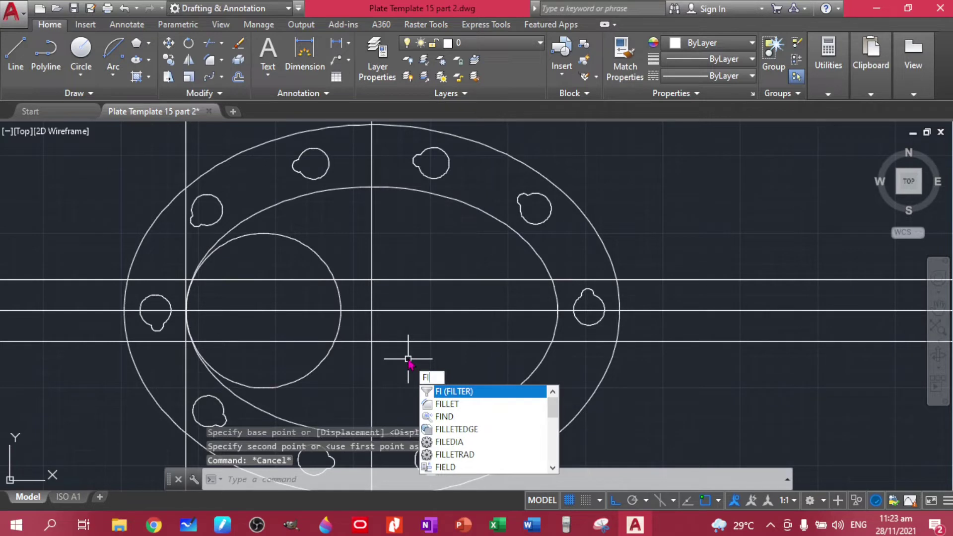
pyautogui.press('Down')
pyautogui.press('Return')
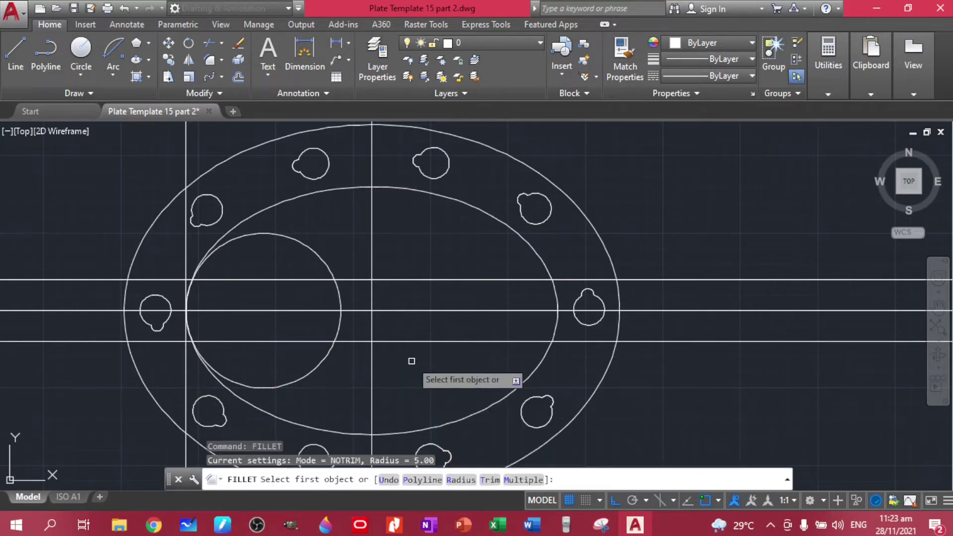
pyautogui.click(488, 479)
pyautogui.click(391, 482)
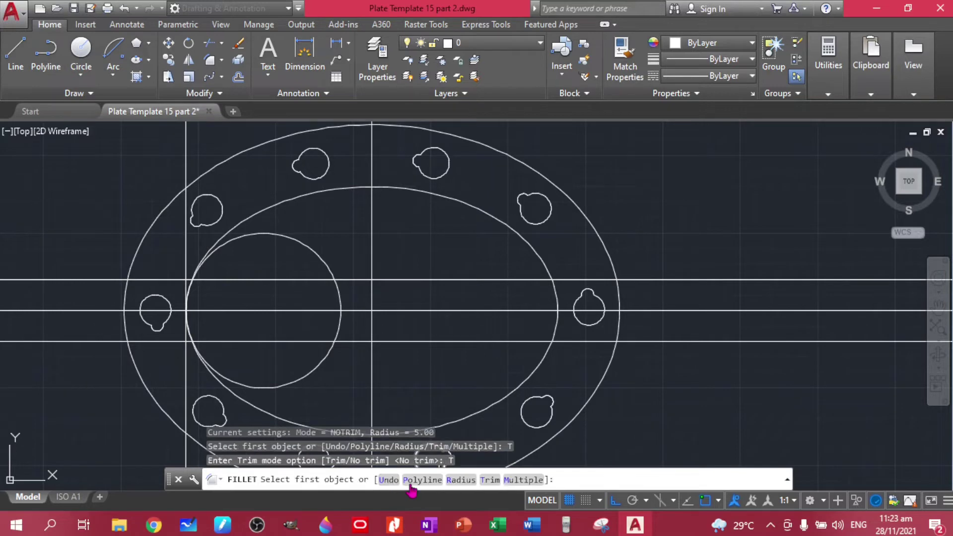
pyautogui.click(460, 480)
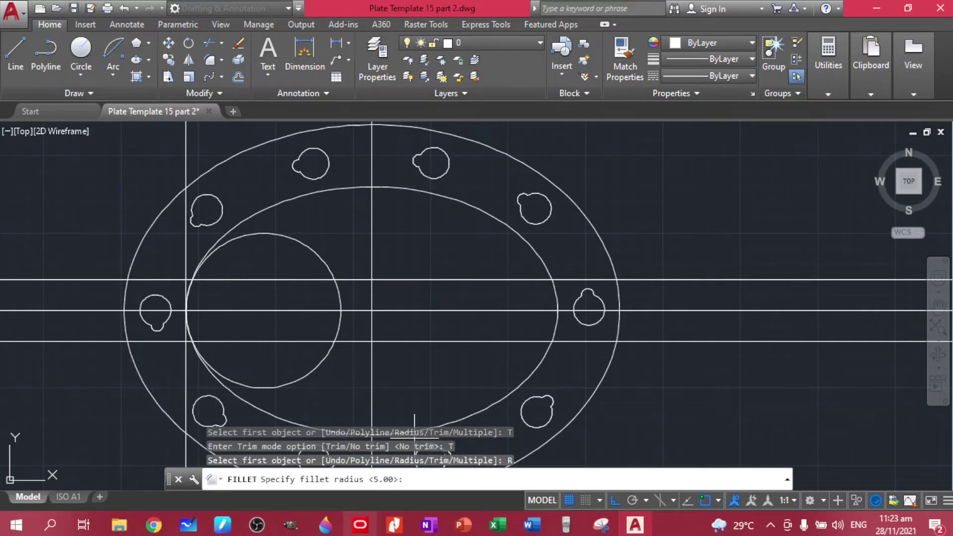
pyautogui.click(397, 526)
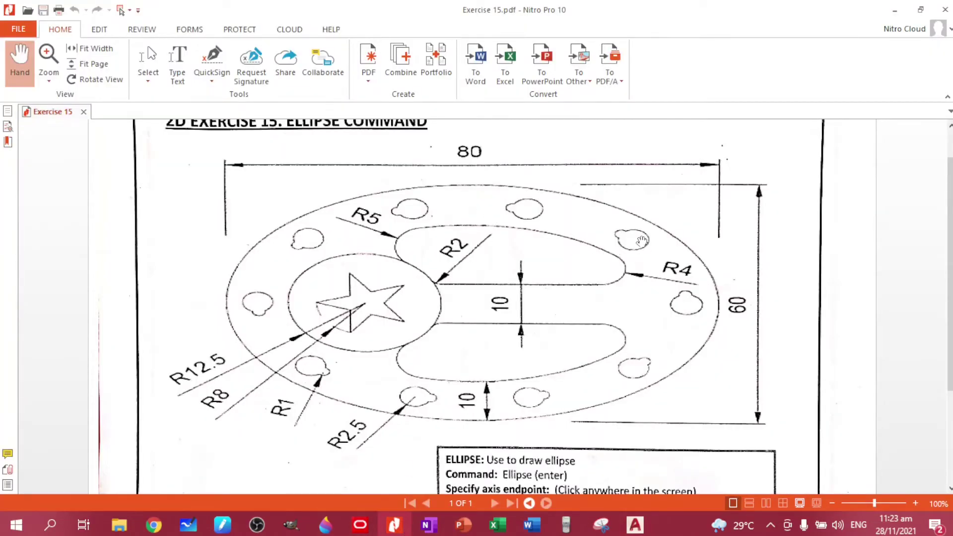
pyautogui.click(636, 522)
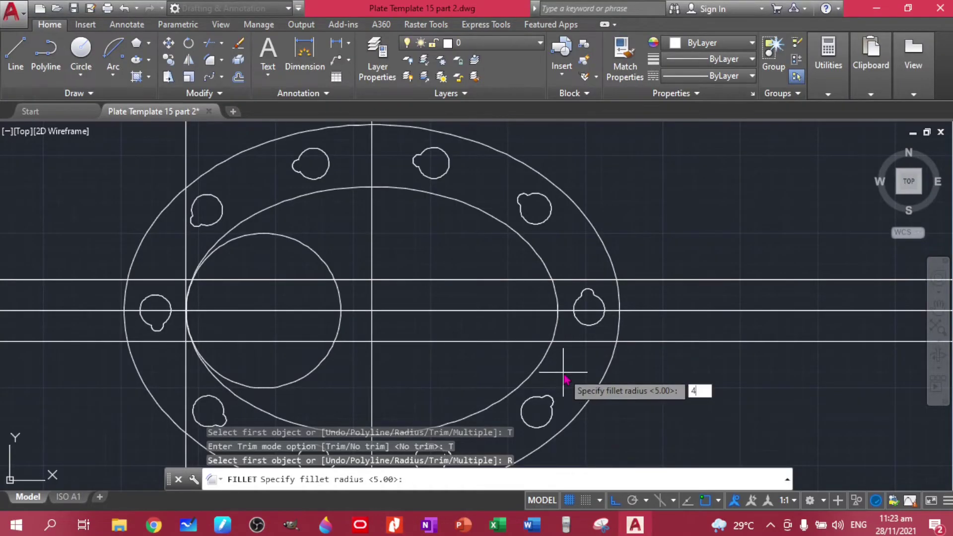
pyautogui.write('4')
pyautogui.press('Return')
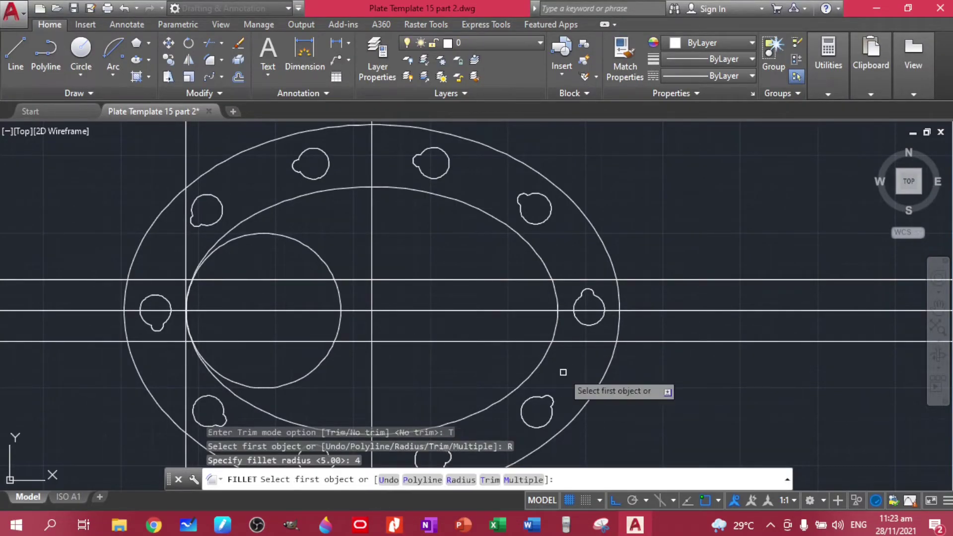
pyautogui.click(534, 280)
pyautogui.click(543, 272)
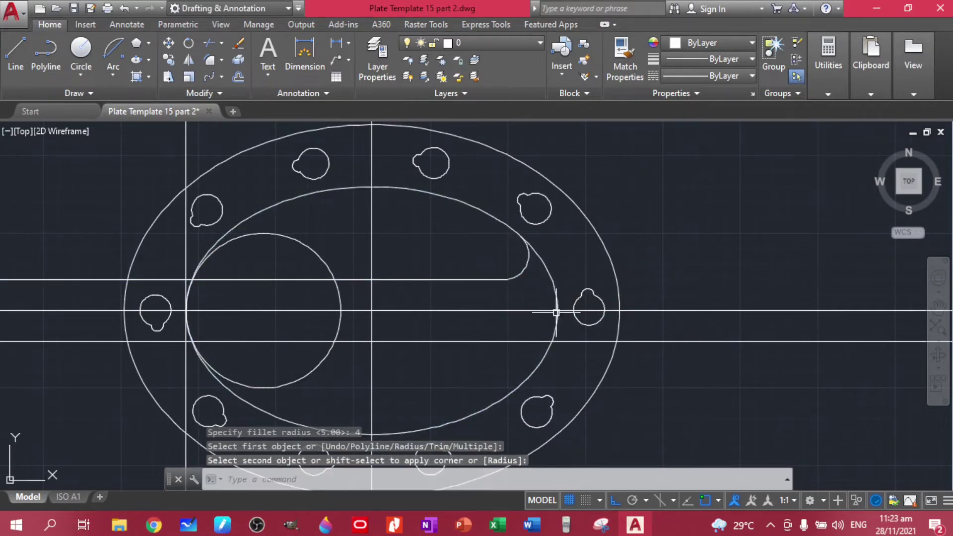
# Fillet the lower horizontal line to the inner ellipse's right side with the same radius of 4
pyautogui.press('Return')
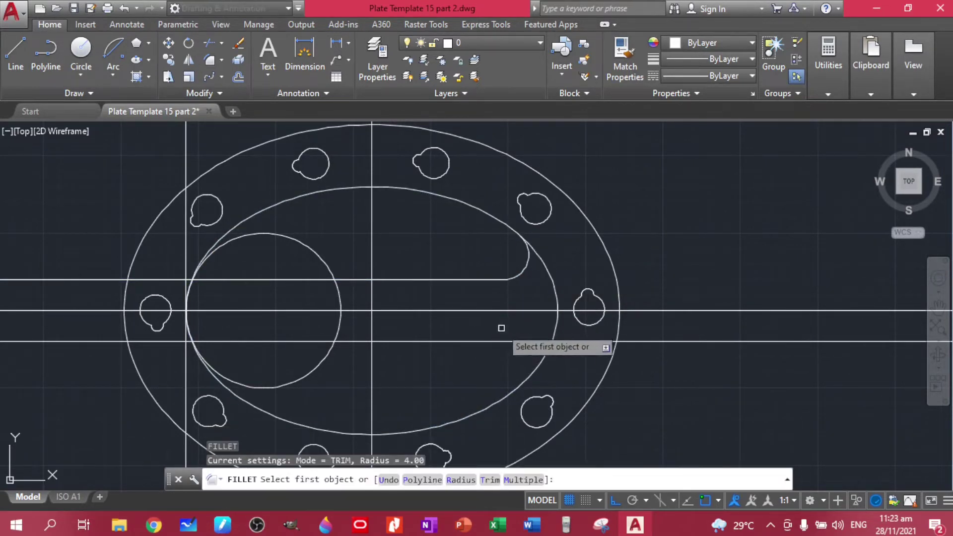
pyautogui.click(503, 340)
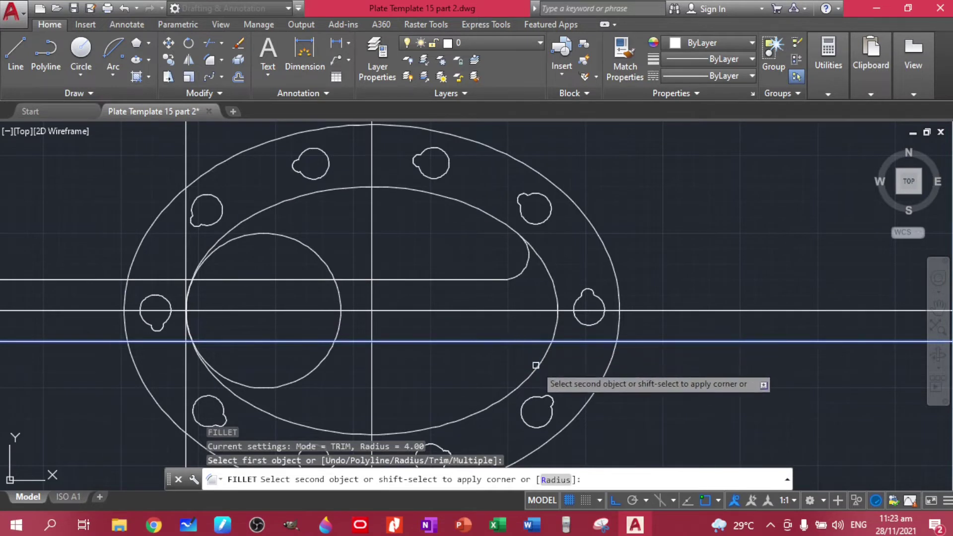
pyautogui.click(553, 364)
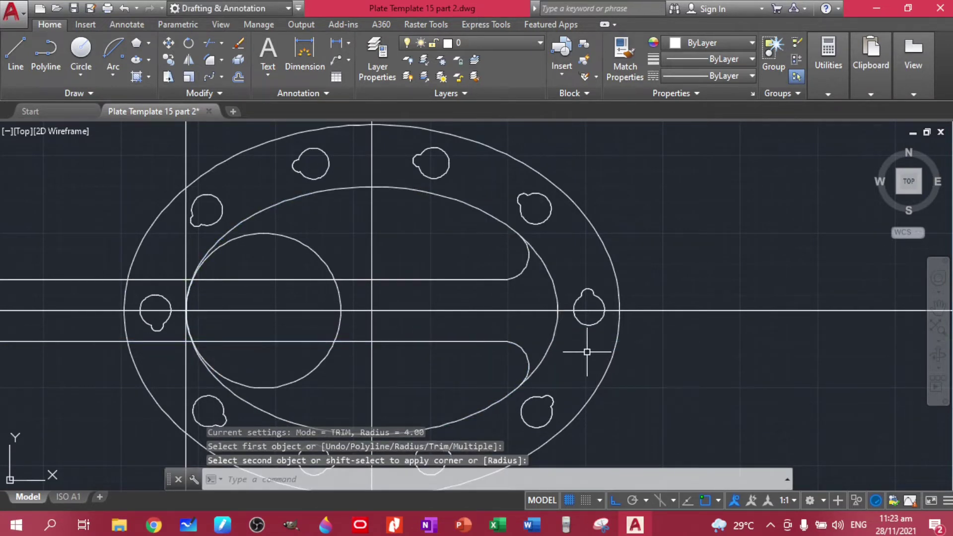
pyautogui.press('Escape')
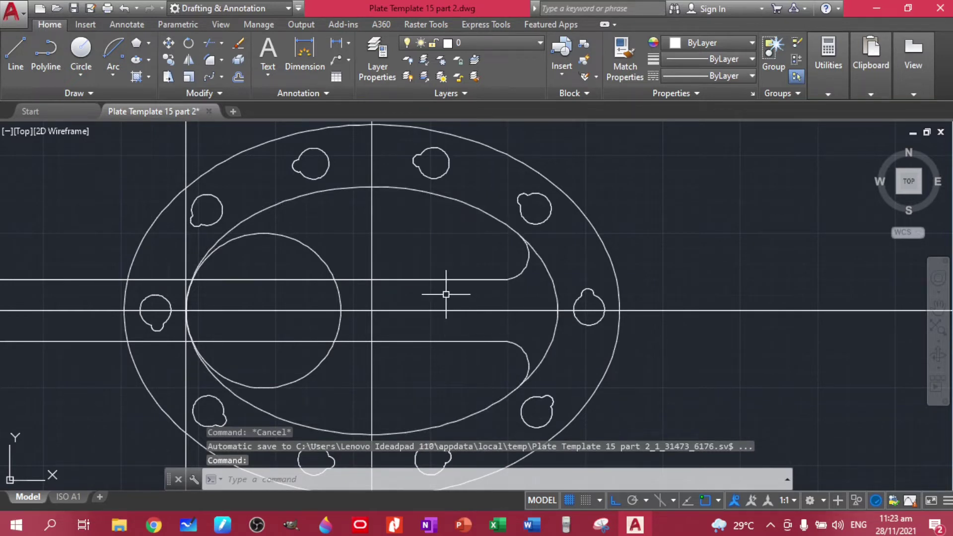
# After checking the radius in the exercise PDF, fillet the R12.5 circle to the lower horizontal line with radius 2
pyautogui.press('Down')
pyautogui.press('Return')
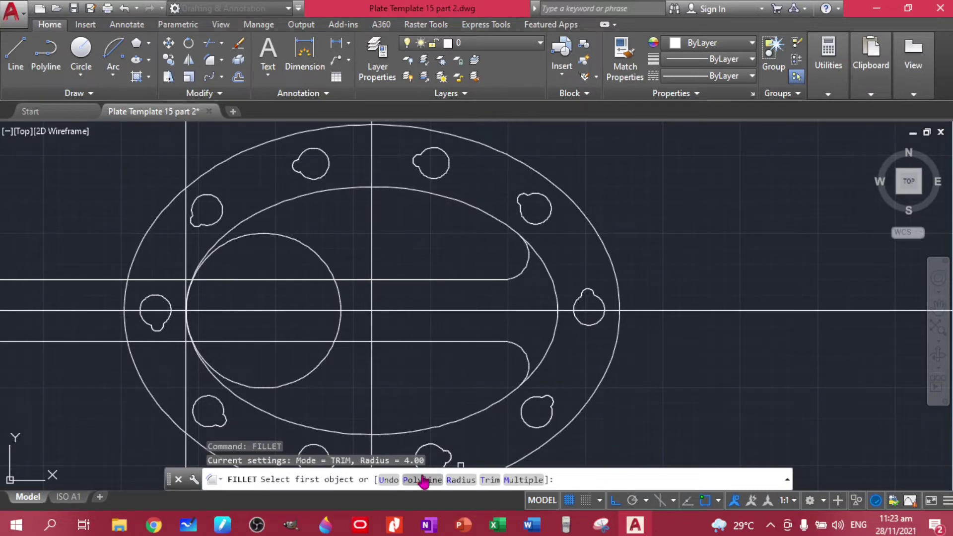
pyautogui.click(461, 479)
pyautogui.click(395, 525)
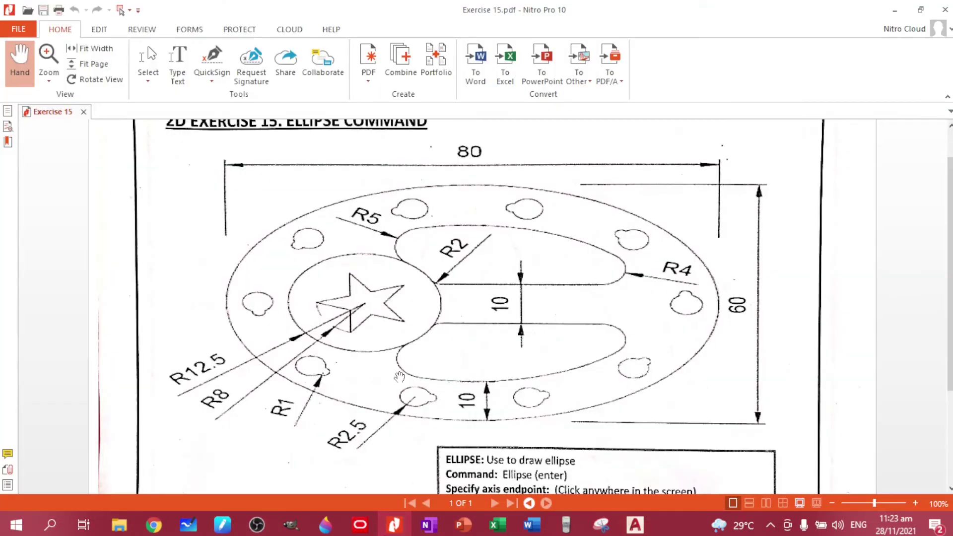
pyautogui.click(639, 528)
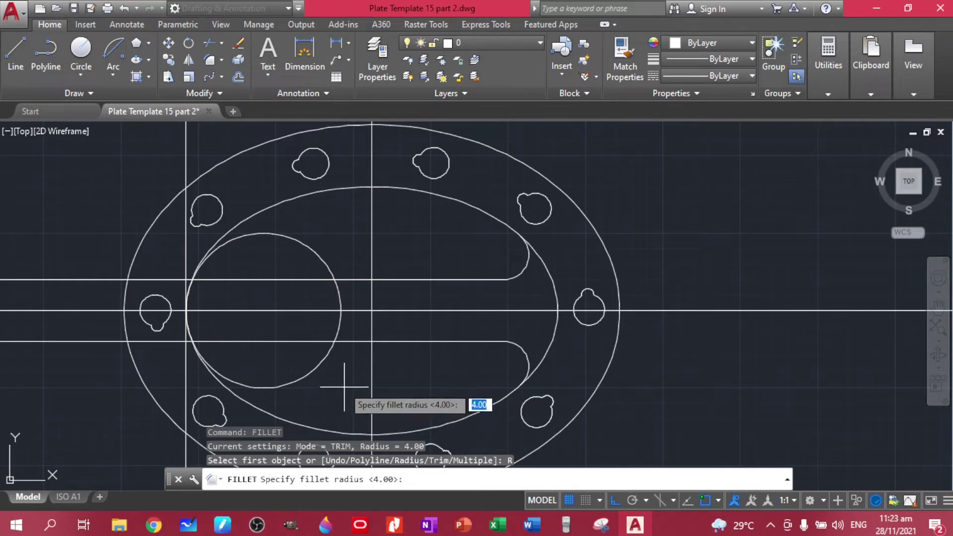
pyautogui.write('2')
pyautogui.press('Return')
pyautogui.click(326, 356)
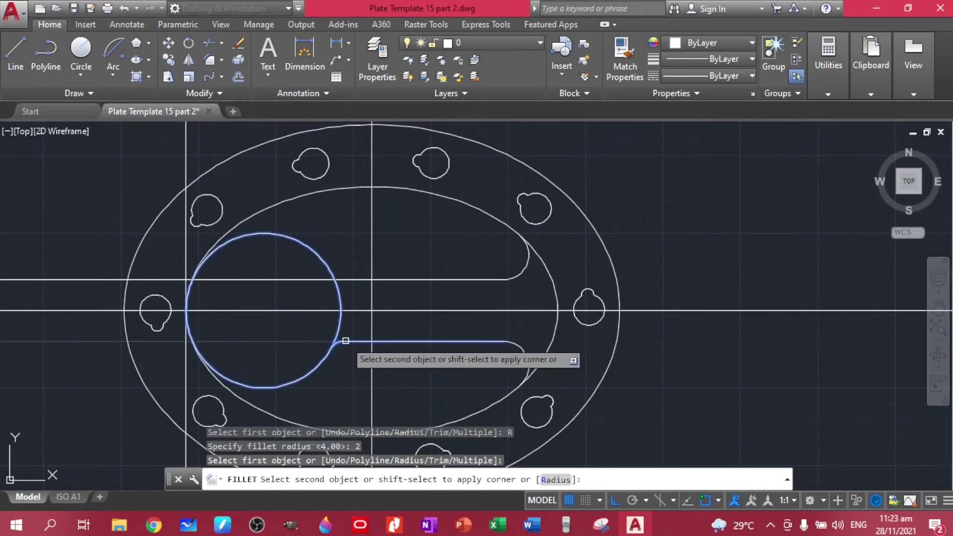
pyautogui.click(345, 340)
# Fillet the upper horizontal line to the R12.5 circle with the same radius of 2
pyautogui.press('Return')
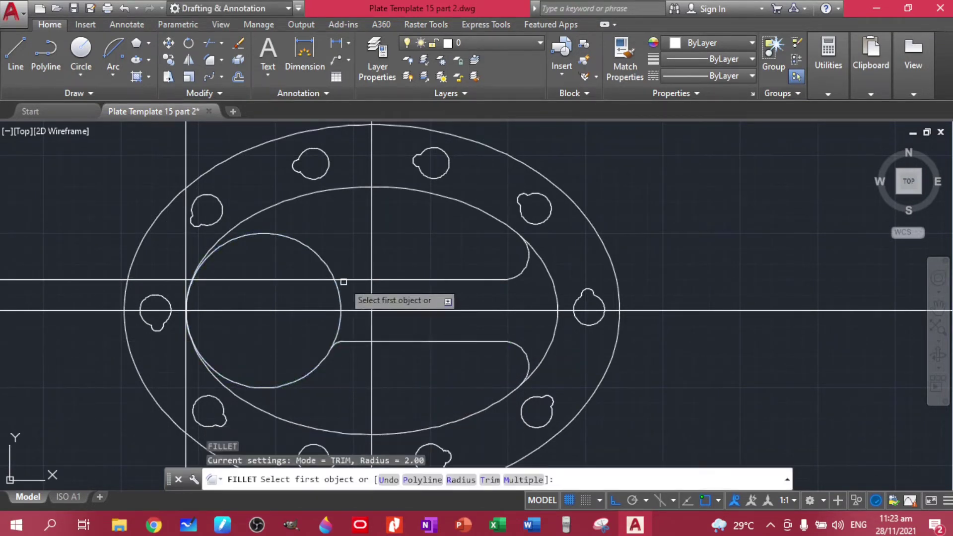
pyautogui.click(344, 279)
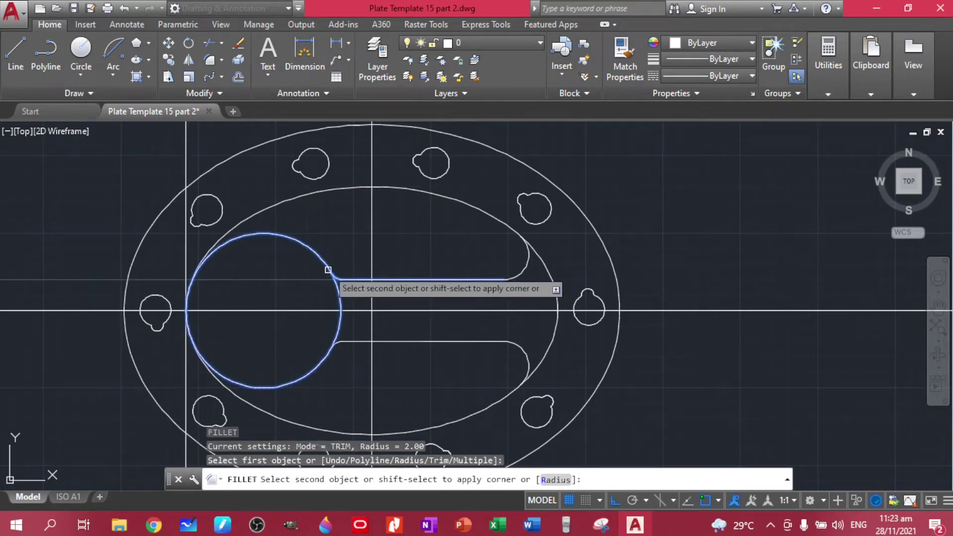
pyautogui.click(330, 270)
pyautogui.press('Escape')
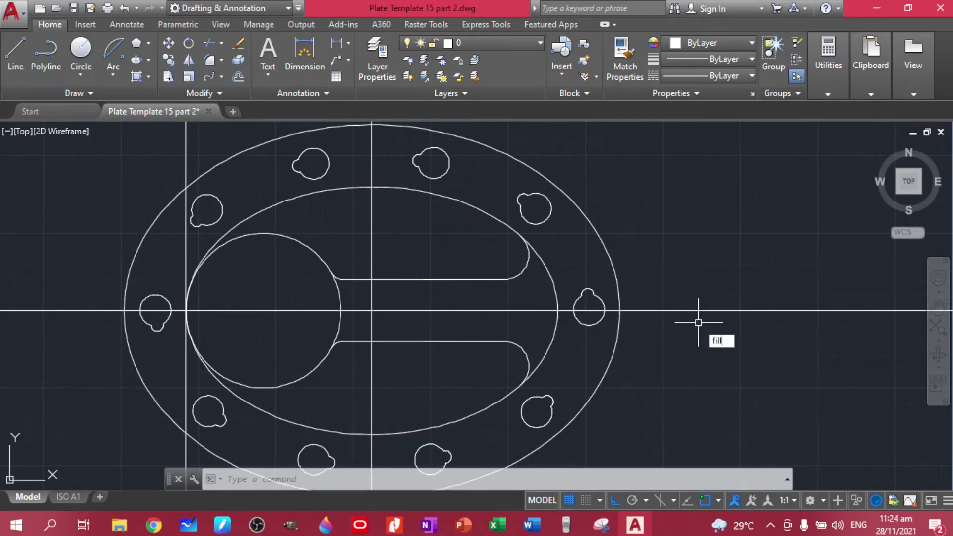
# Following the exercise PDF, fillet the inner ellipse's upper arc to the top of the R12.5 circle with radius 5
pyautogui.press('Down')
pyautogui.press('Return')
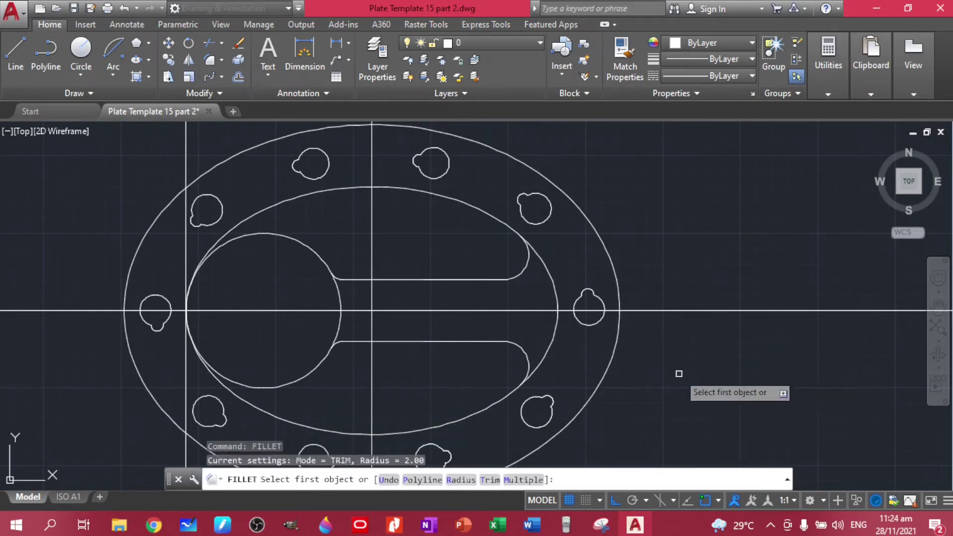
pyautogui.click(462, 485)
pyautogui.click(394, 524)
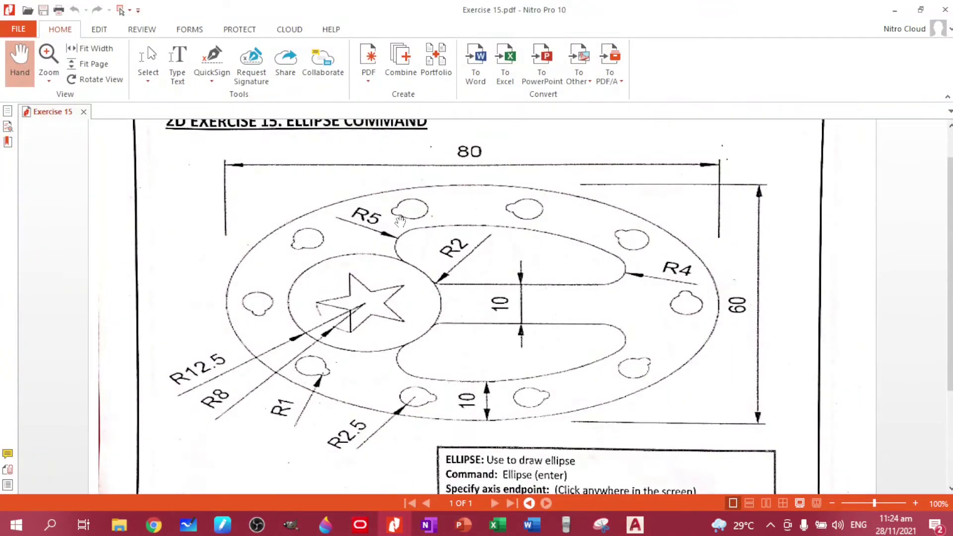
pyautogui.click(627, 528)
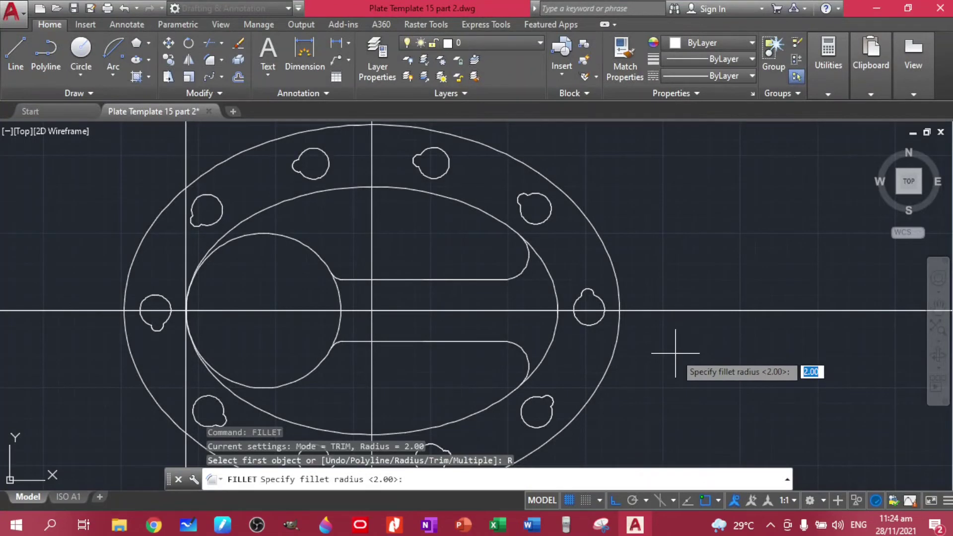
pyautogui.write('5')
pyautogui.press('Return')
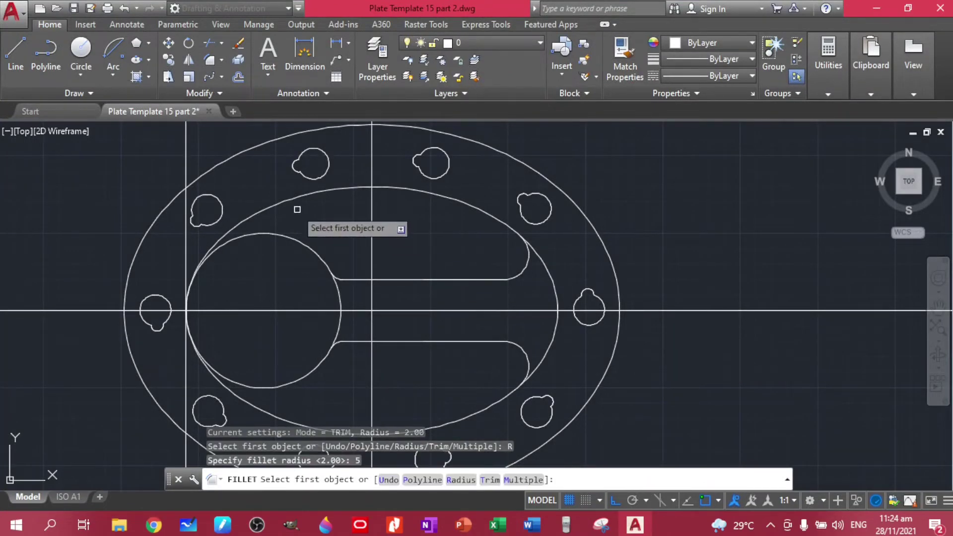
pyautogui.click(282, 203)
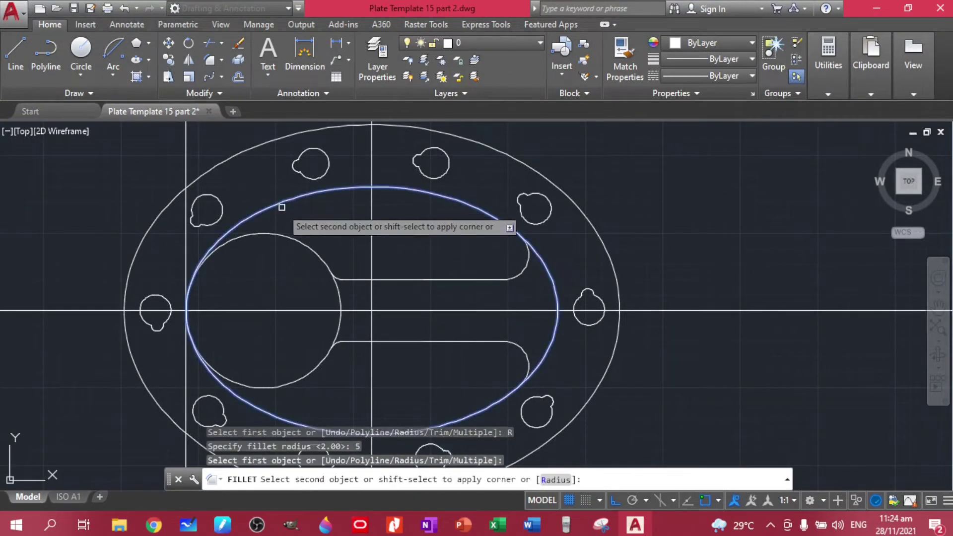
pyautogui.click(274, 237)
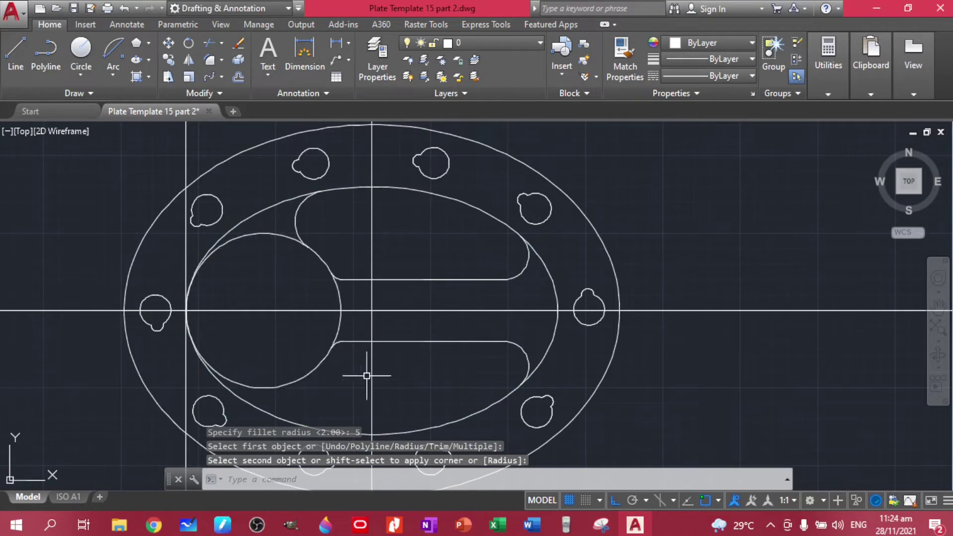
# Fillet the bottom of the R12.5 circle to the inner ellipse's lower arc with the same radius of 5
pyautogui.press('Return')
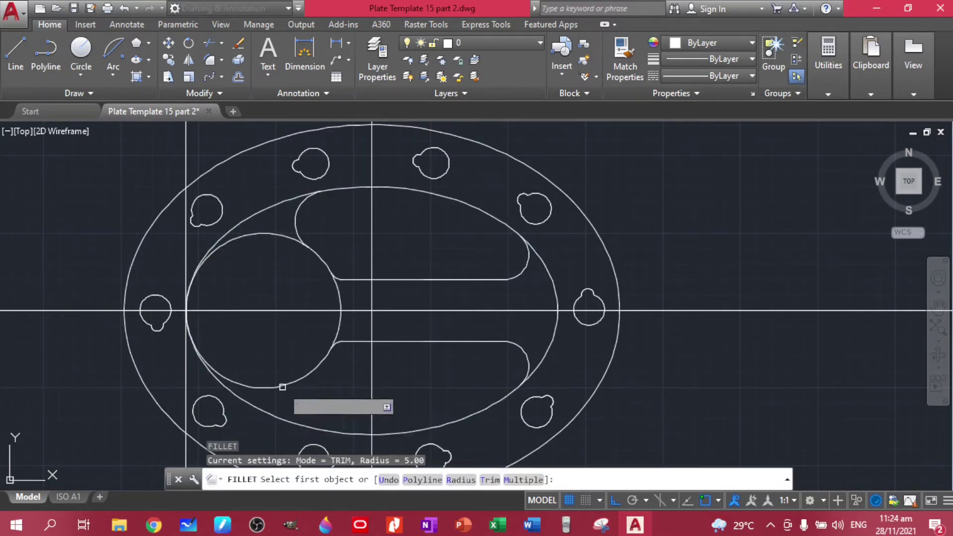
pyautogui.click(282, 383)
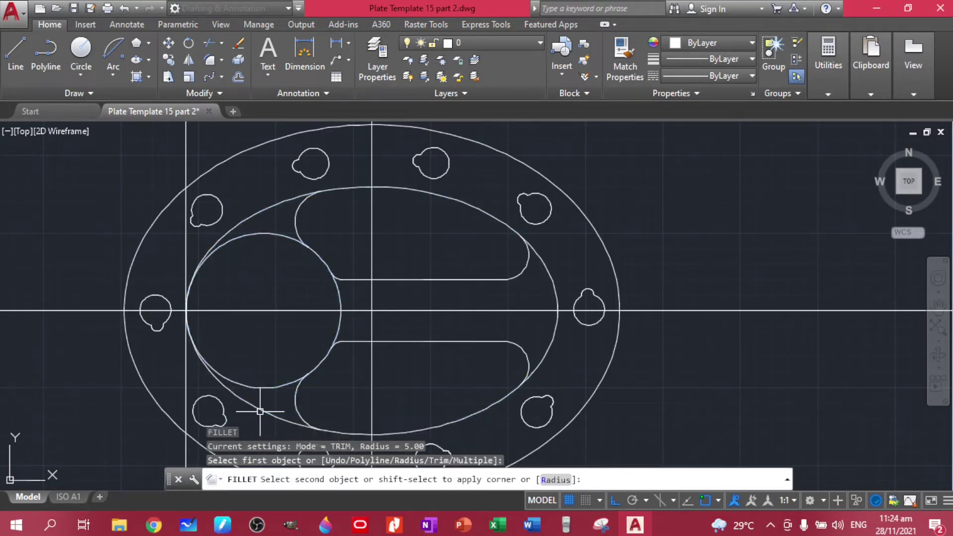
pyautogui.click(442, 425)
pyautogui.press('Escape')
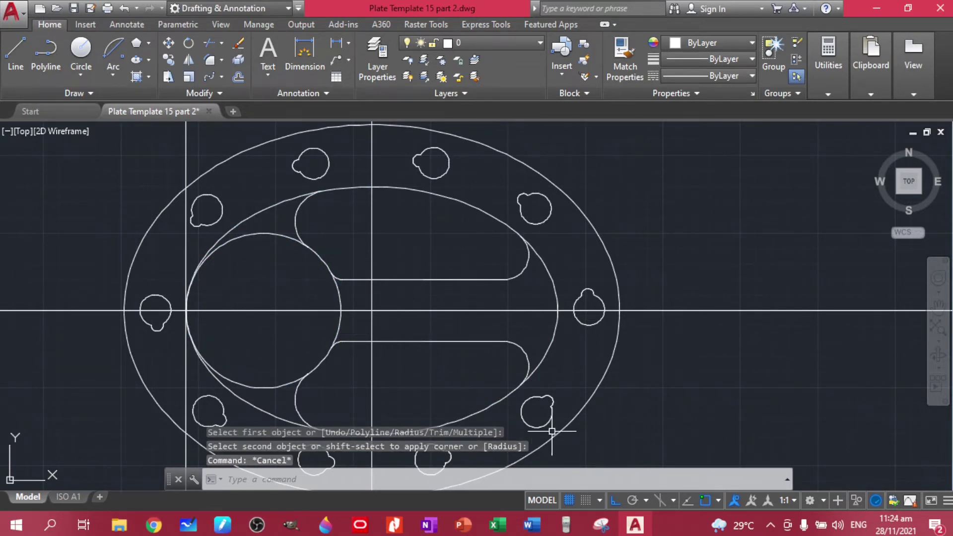
# Trim away the right end of the inner ellipse between the two cutouts' R4 corners
pyautogui.write('te')
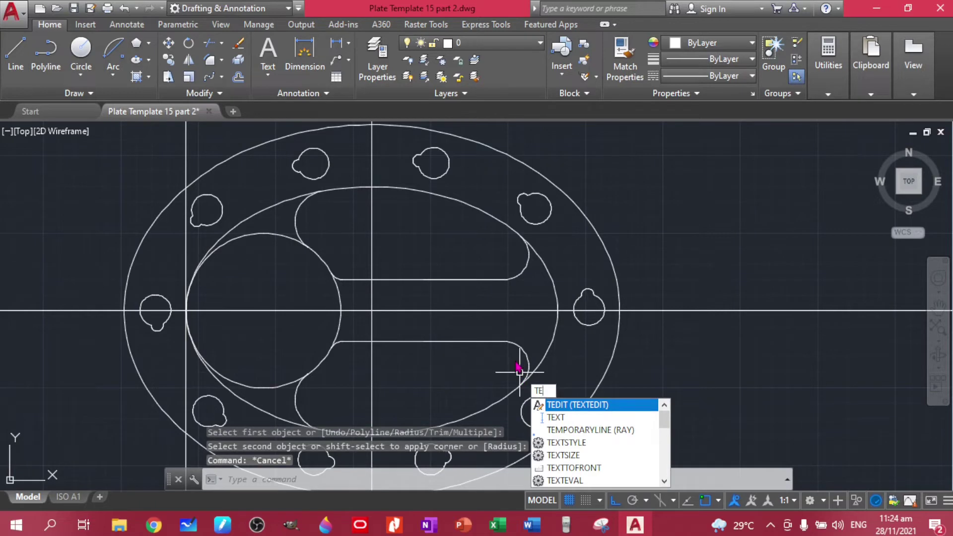
pyautogui.press('BackSpace')
pyautogui.press('BackSpace')
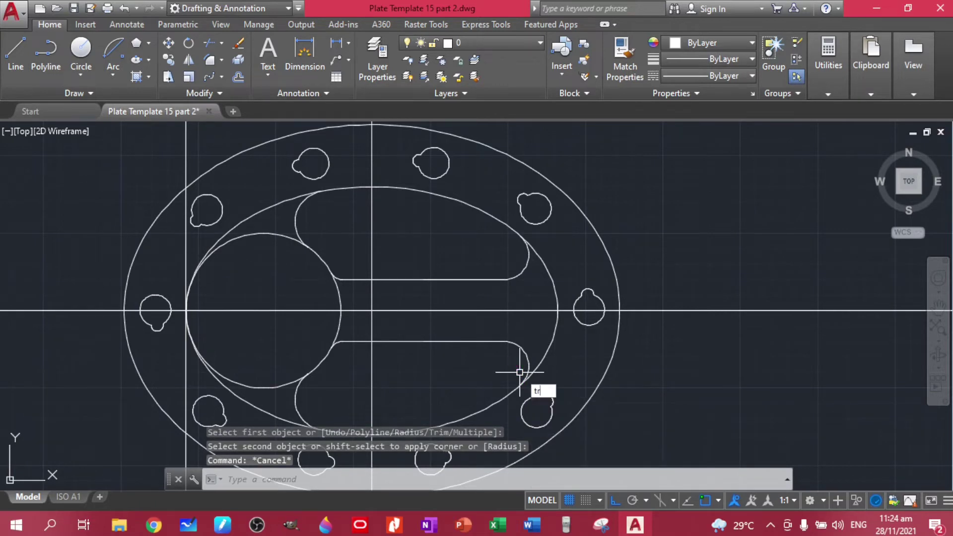
pyautogui.press('Return')
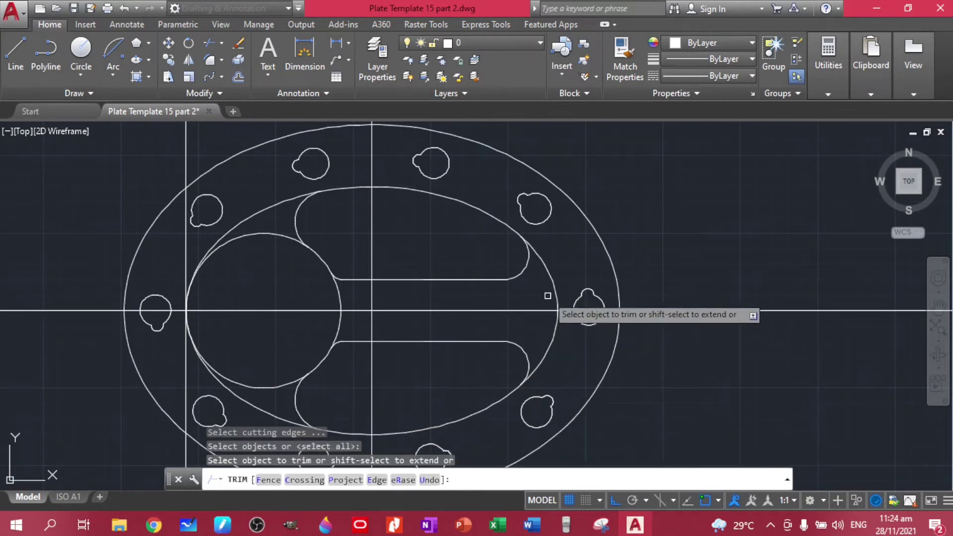
pyautogui.click(551, 286)
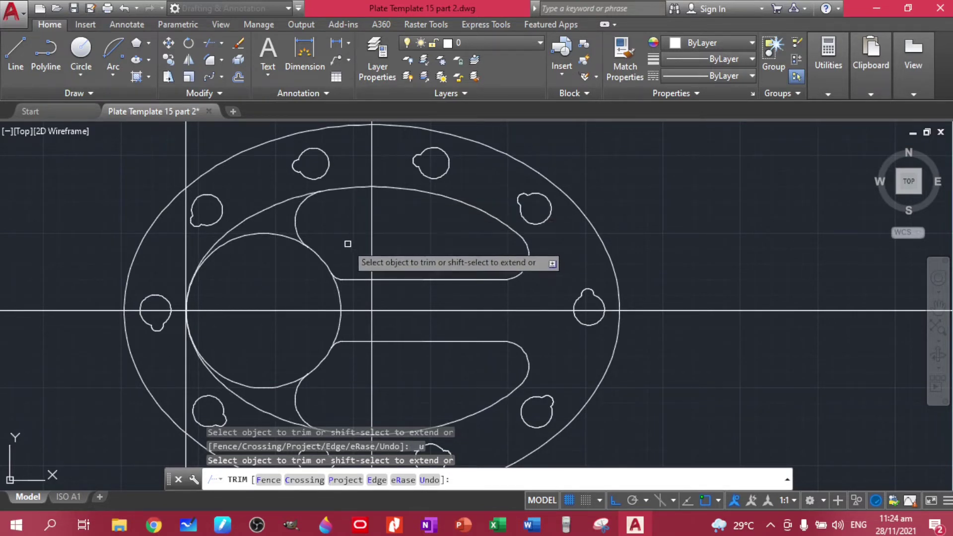
pyautogui.press('Escape')
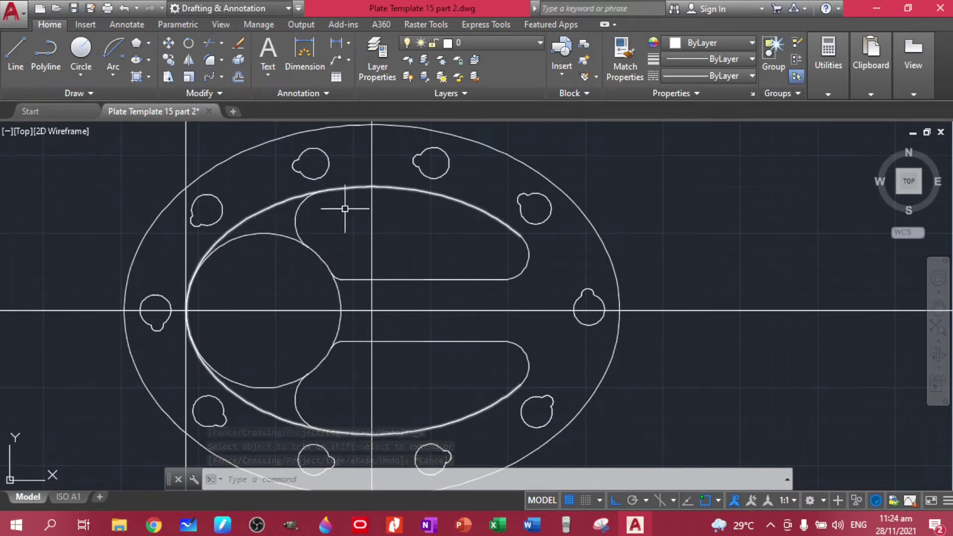
# Draw a short vertical helper line across the junction of the upper R5 fillet and the inner ellipse
pyautogui.scroll(5, 327, 204)
pyautogui.scroll(6, 260, 198)
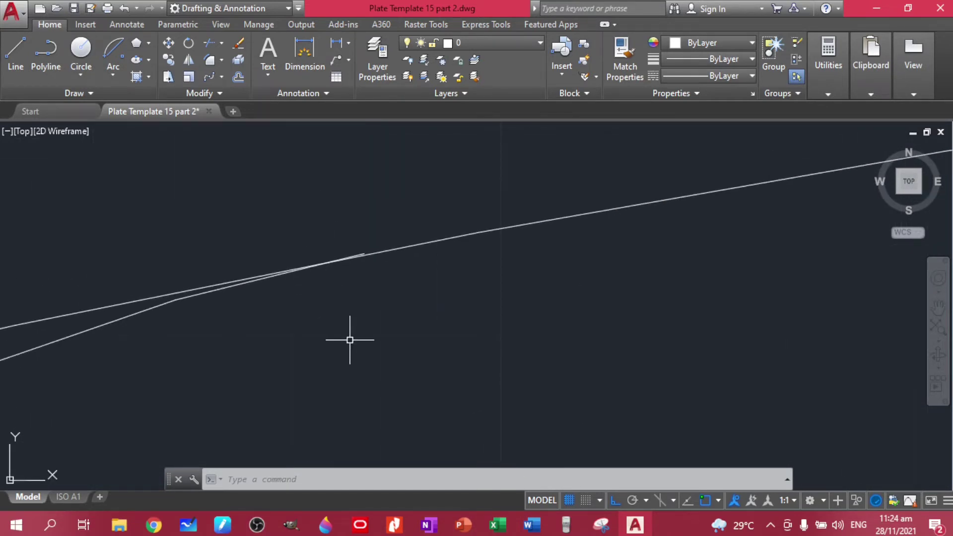
pyautogui.click(16, 50)
pyautogui.click(314, 199)
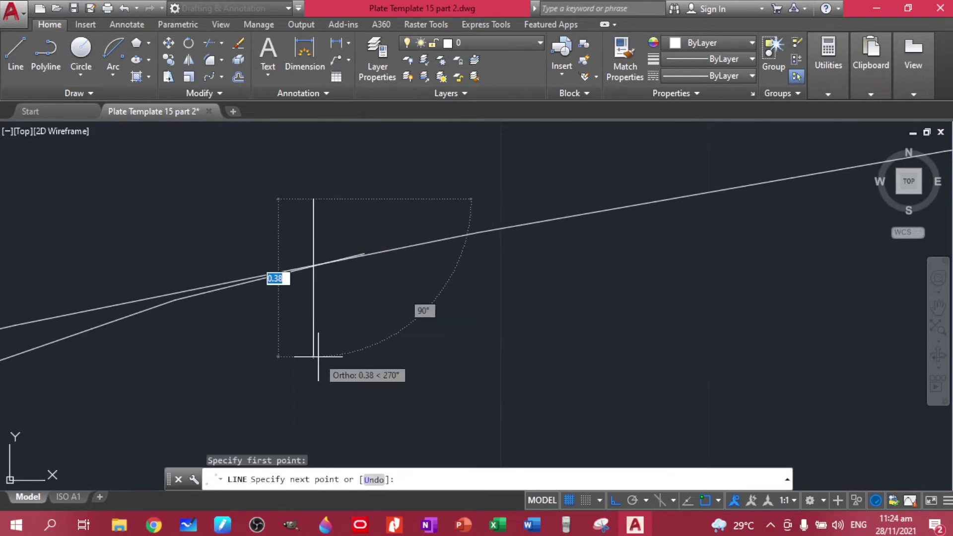
pyautogui.click(315, 319)
pyautogui.press('Escape')
# Trim the upper-left part of the inner ellipse back to the vertical helper line at the upper R5 fillet
pyautogui.scroll(-3, 277, 324)
pyautogui.scroll(-3, 308, 348)
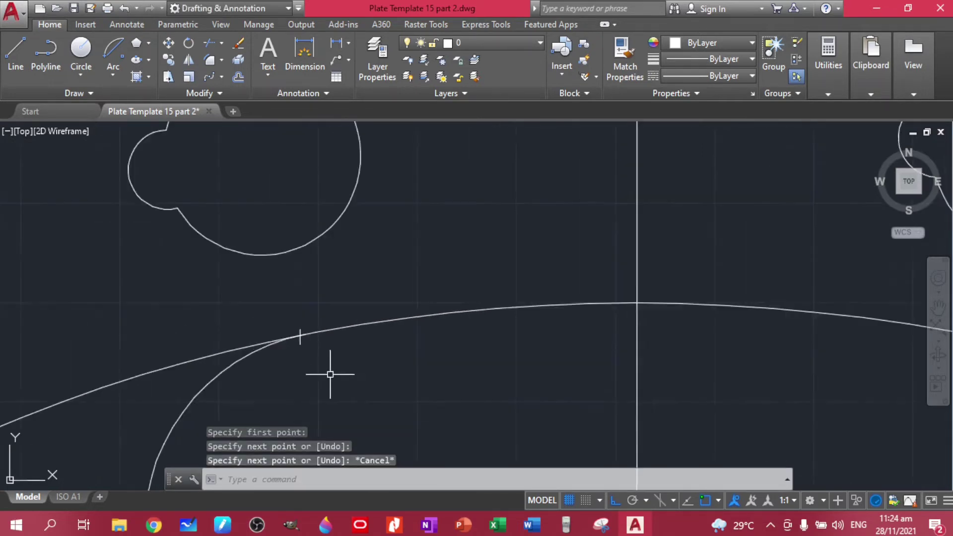
pyautogui.scroll(-3, 500, 198)
pyautogui.moveTo(494, 253); pyautogui.dragTo(447, 262, button='middle')
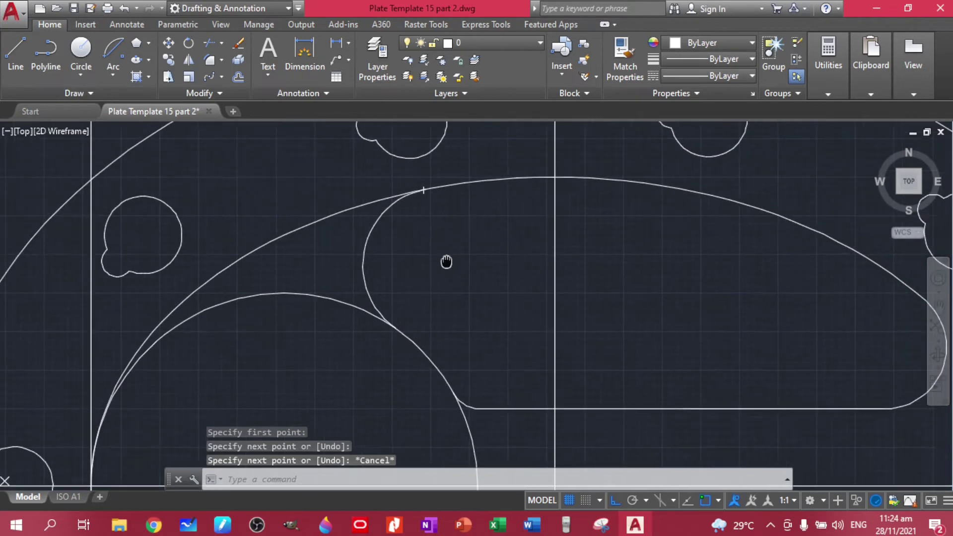
pyautogui.write('TR')
pyautogui.press('Return')
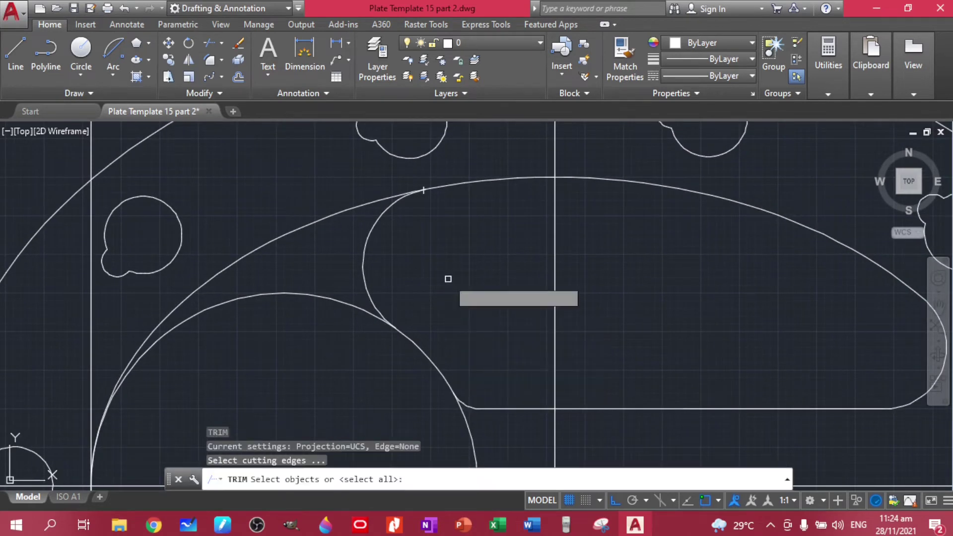
pyautogui.press('Return')
pyautogui.click(292, 234)
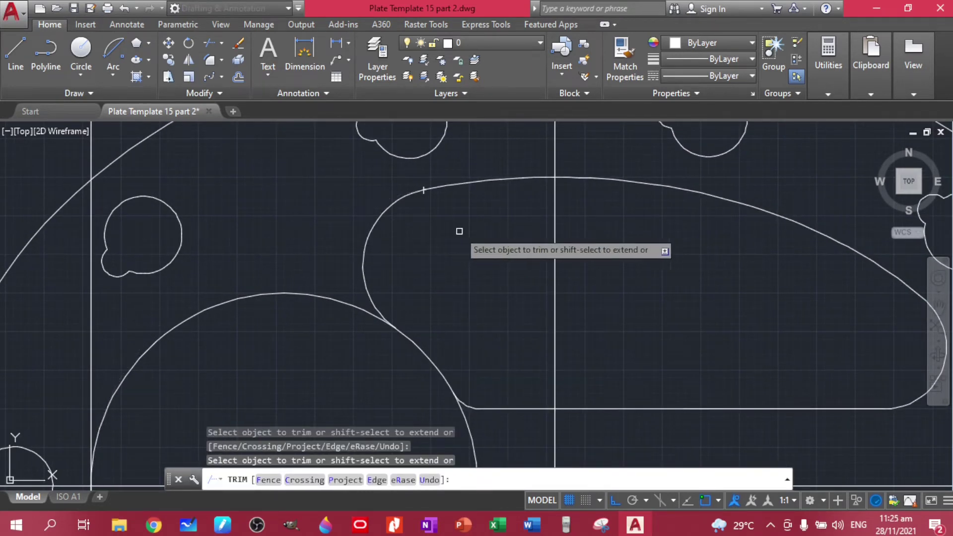
pyautogui.press('Escape')
# Erase the short vertical helper line at the upper R5 fillet
pyautogui.scroll(5, 426, 198)
pyautogui.scroll(5, 422, 326)
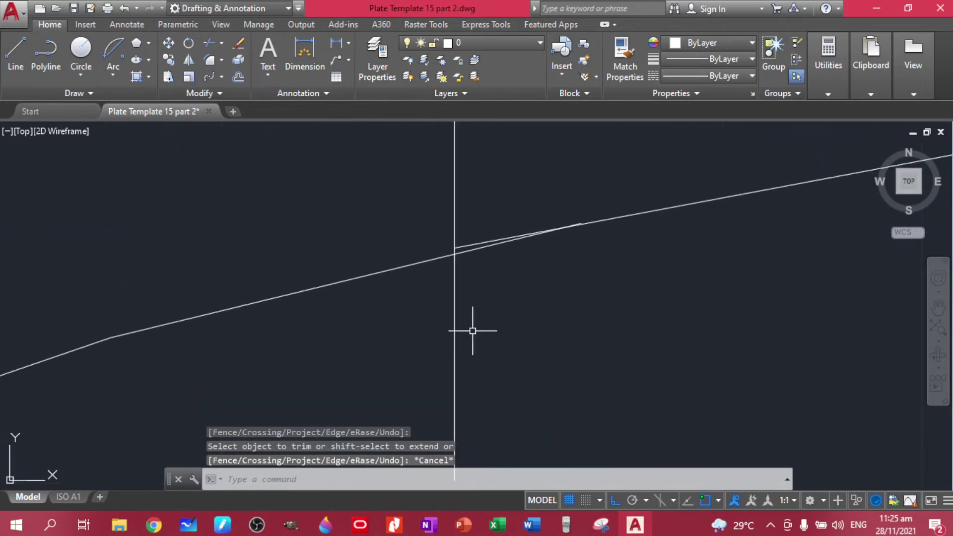
pyautogui.click(456, 338)
pyautogui.press('Delete')
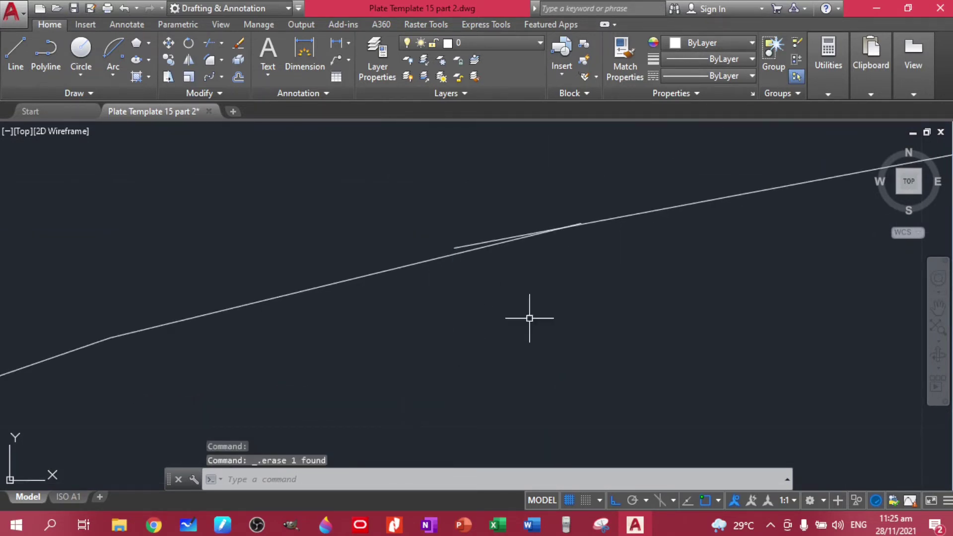
# Stretch the upper R5 fillet arc's end onto the trimmed end of the inner ellipse's upper arc
pyautogui.scroll(-5, 544, 325)
pyautogui.scroll(-1, 544, 325)
pyautogui.click(473, 333)
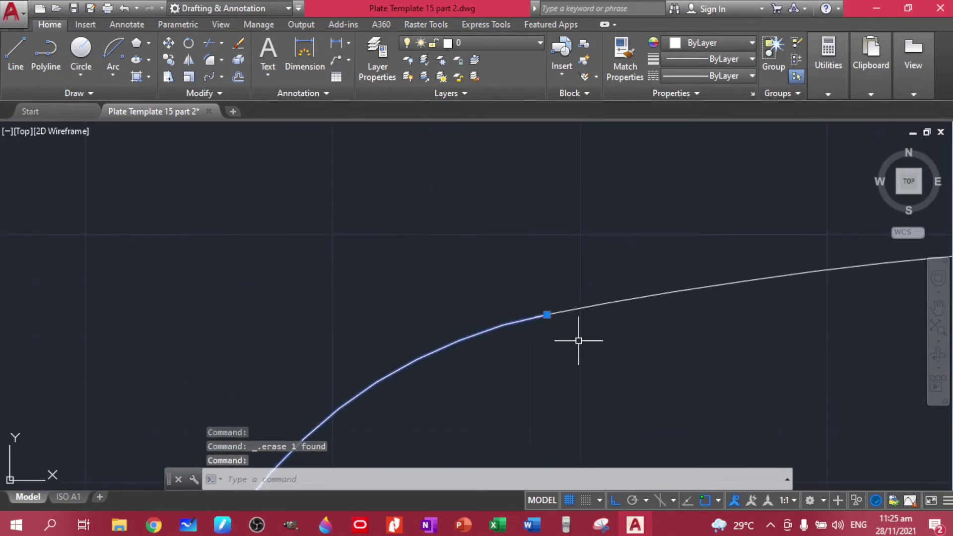
pyautogui.click(547, 314)
pyautogui.scroll(3, 546, 333)
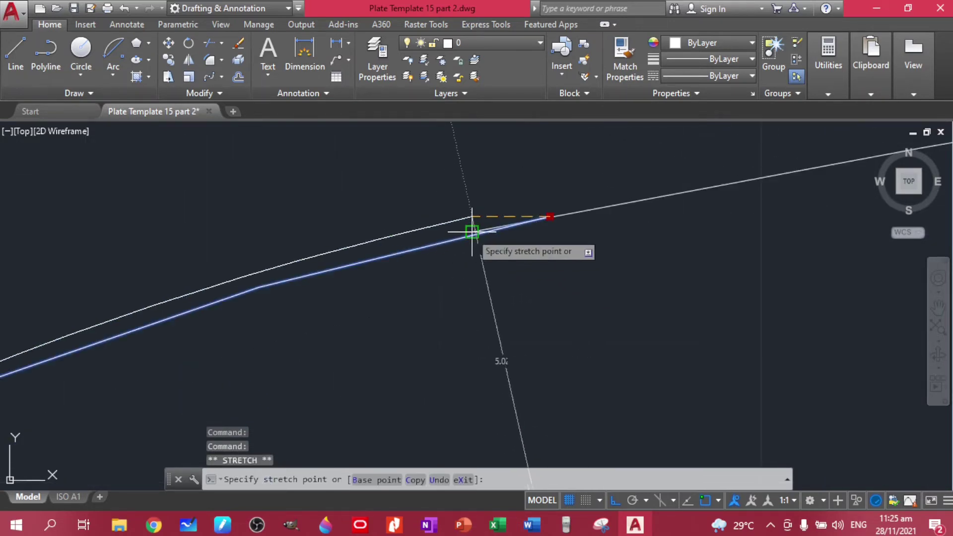
pyautogui.click(472, 232)
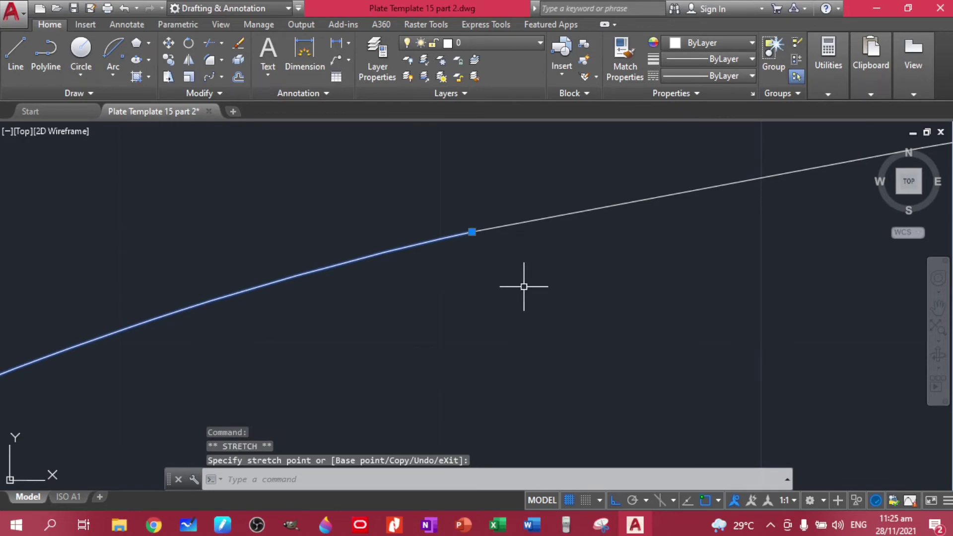
pyautogui.press('Escape')
# With Ortho off, draw a short slanted helper line across the junction of the lower R5 fillet and the inner ellipse
pyautogui.scroll(-5, 526, 283)
pyautogui.scroll(8, 400, 362)
pyautogui.moveTo(653, 438); pyautogui.dragTo(419, 406, button='middle')
pyautogui.scroll(4, 436, 334)
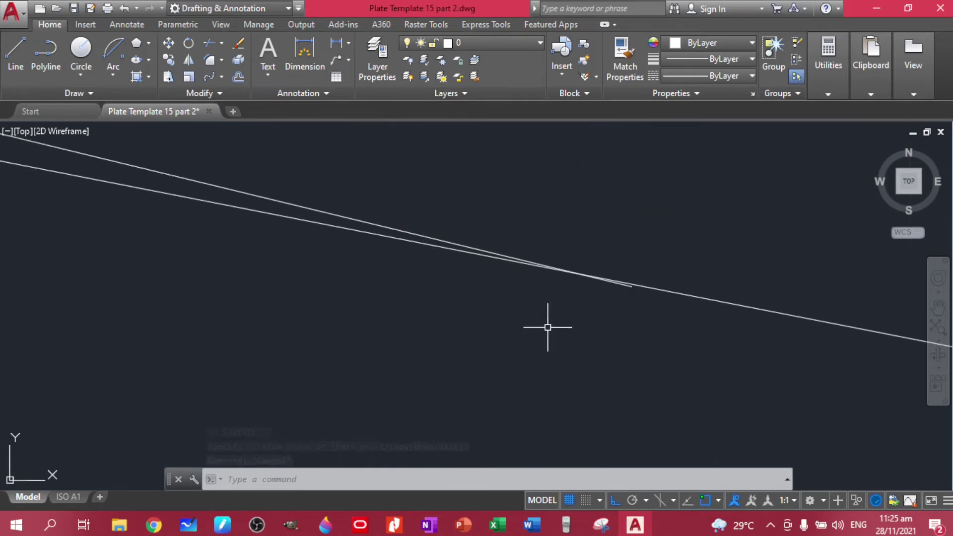
pyautogui.moveTo(547, 327); pyautogui.dragTo(480, 364, button='middle')
pyautogui.click(16, 55)
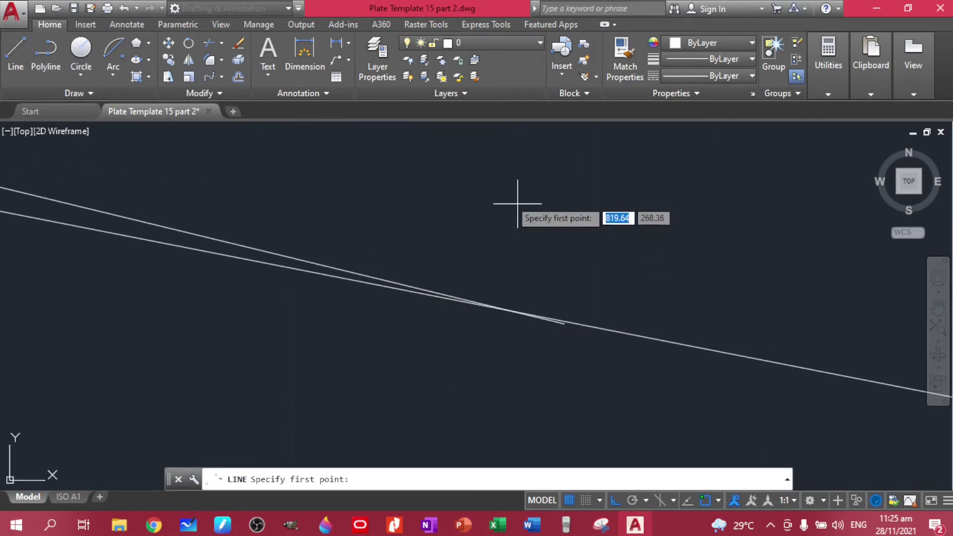
pyautogui.click(527, 211)
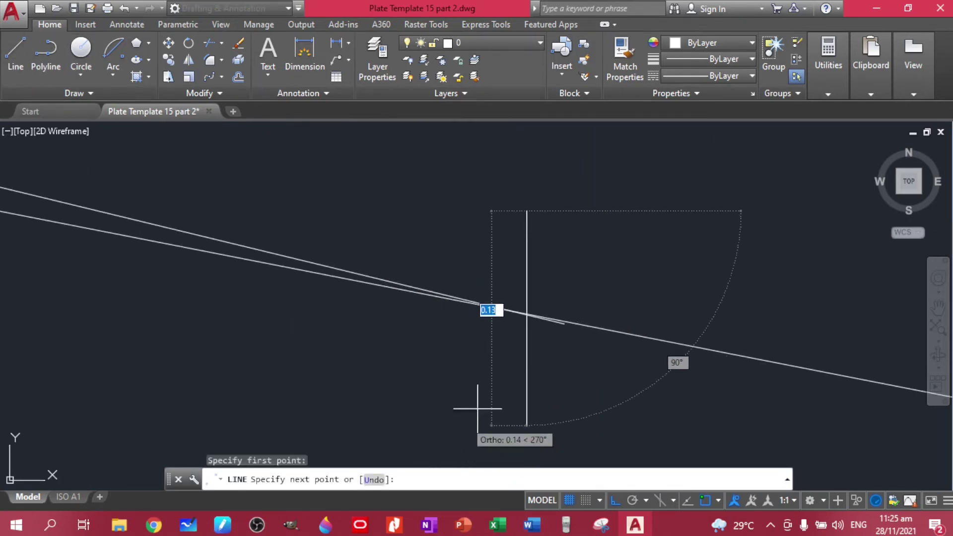
pyautogui.press('F8')
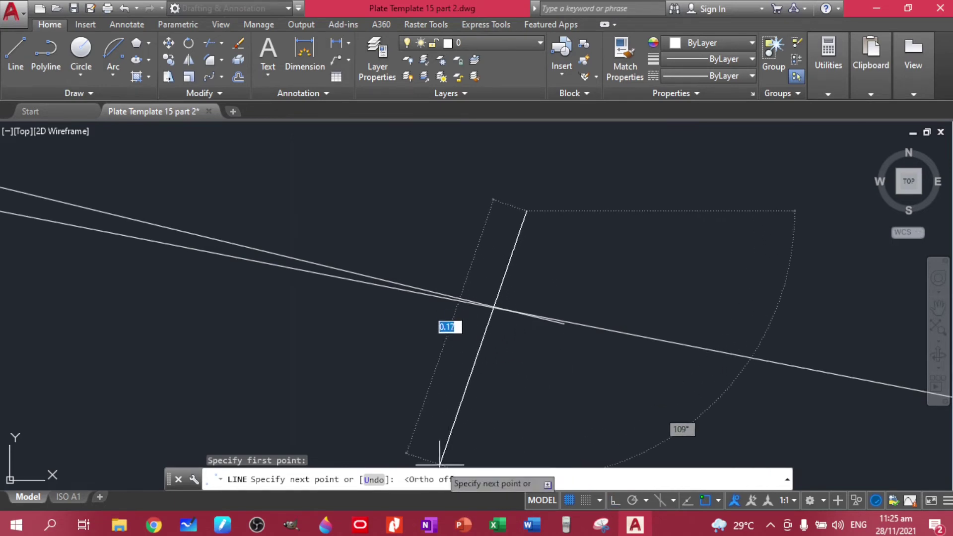
pyautogui.press('Escape')
# Trim the lower-left part of the inner ellipse back to the slanted helper line at the lower R5 fillet
pyautogui.scroll(-5, 490, 362)
pyautogui.scroll(-6, 392, 389)
pyautogui.scroll(5, 394, 367)
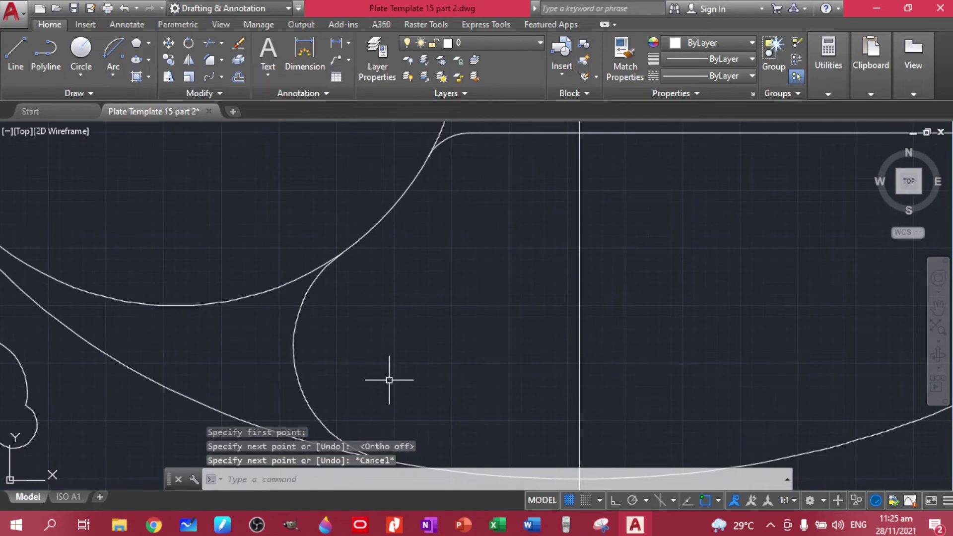
pyautogui.moveTo(414, 400); pyautogui.dragTo(419, 340, button='middle')
pyautogui.write('TR')
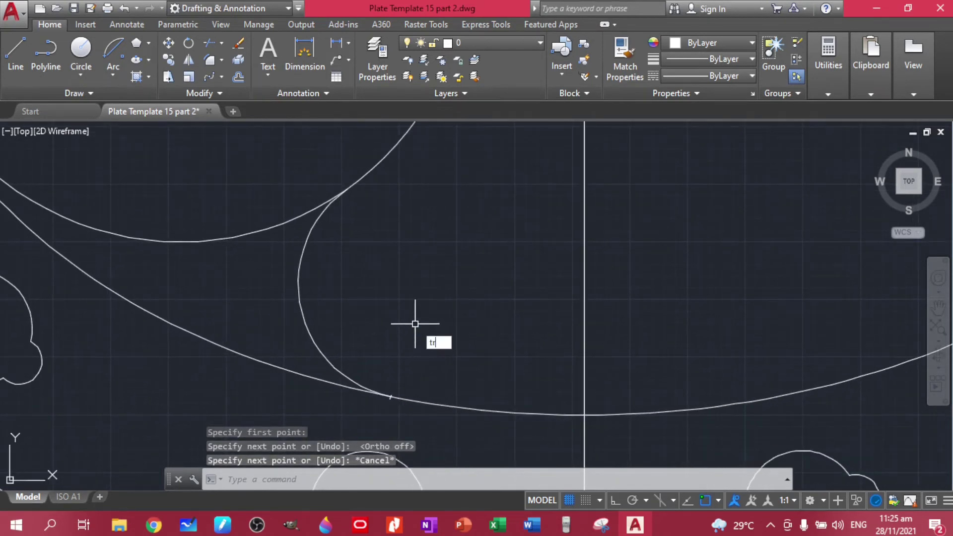
pyautogui.press('Return')
pyautogui.press('Return')
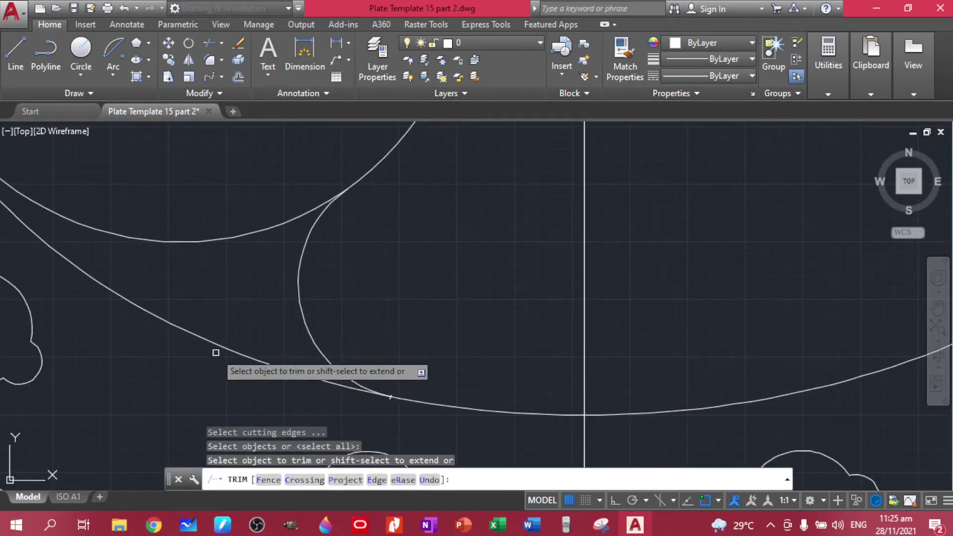
pyautogui.scroll(-4, 439, 381)
pyautogui.press('Escape')
# Erase the short slanted helper line at the lower R5 fillet
pyautogui.scroll(6, 435, 365)
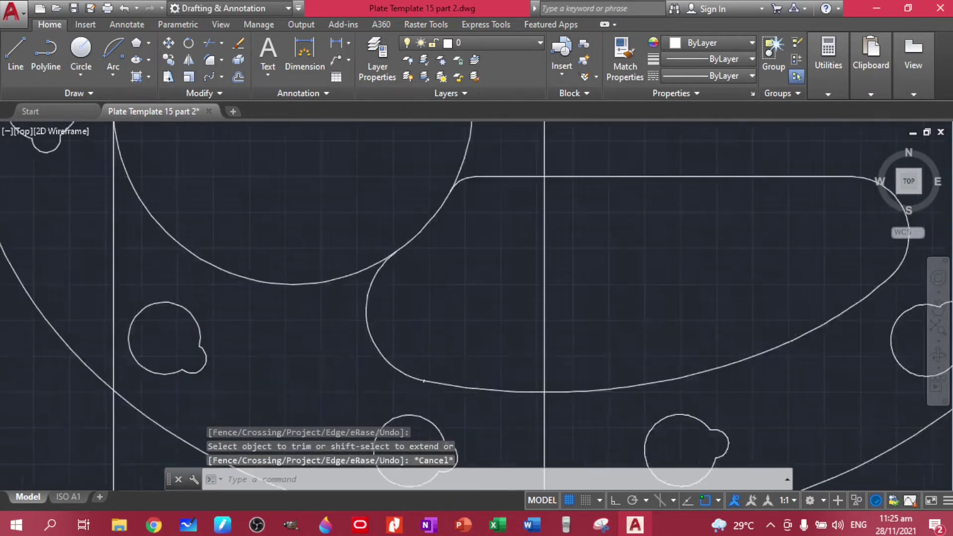
pyautogui.scroll(4, 435, 364)
pyautogui.click(292, 288)
pyautogui.click(207, 257)
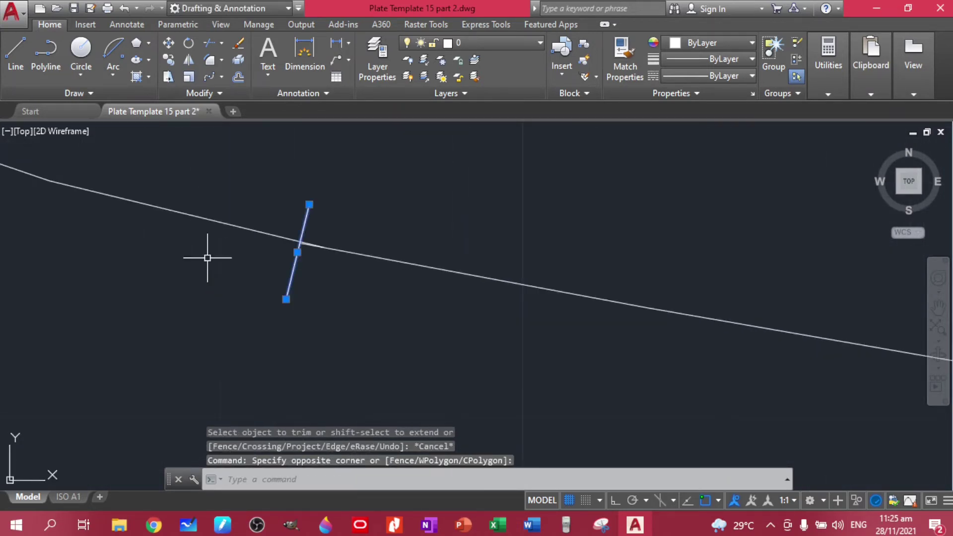
pyautogui.press('Delete')
# Stretch the lower R5 fillet arc's end onto the trimmed end of the inner ellipse's lower arc
pyautogui.scroll(-2, 295, 234)
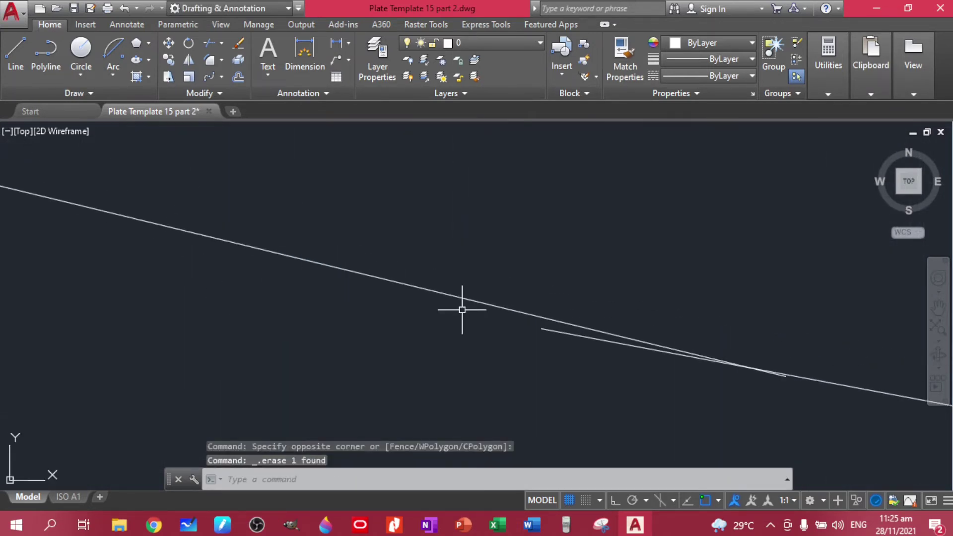
pyautogui.click(799, 378)
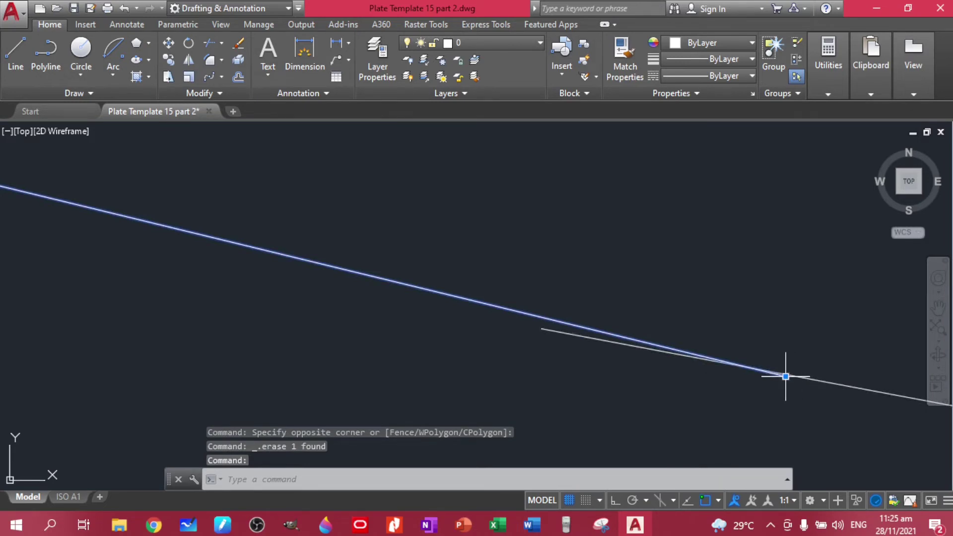
pyautogui.click(786, 376)
pyautogui.click(541, 328)
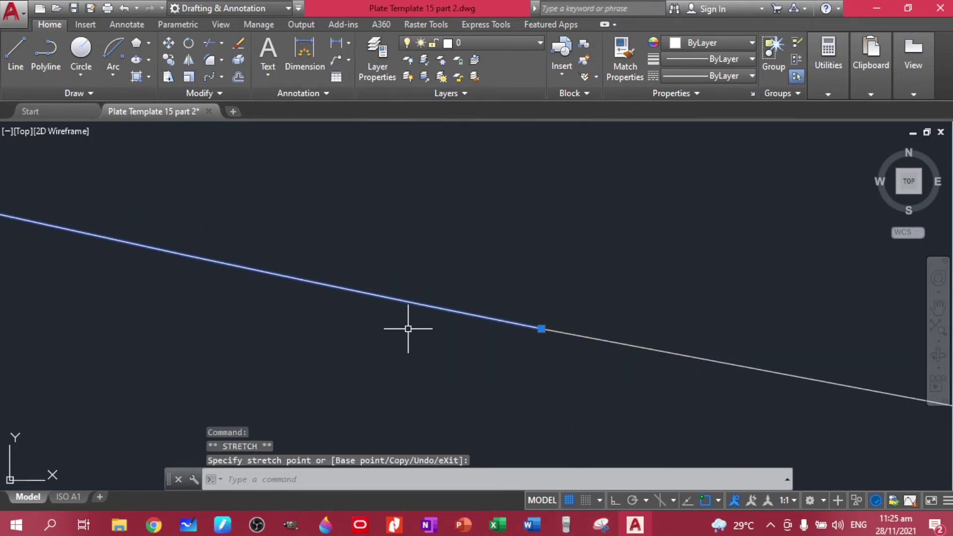
pyautogui.press('Escape')
# Inspect the finished cutouts around the R12.5 circle, and check the star's dimensions inside that circle in the exercise PDF
pyautogui.scroll(-6, 453, 319)
pyautogui.scroll(1, 531, 273)
pyautogui.scroll(1, 493, 283)
pyautogui.scroll(5, 241, 257)
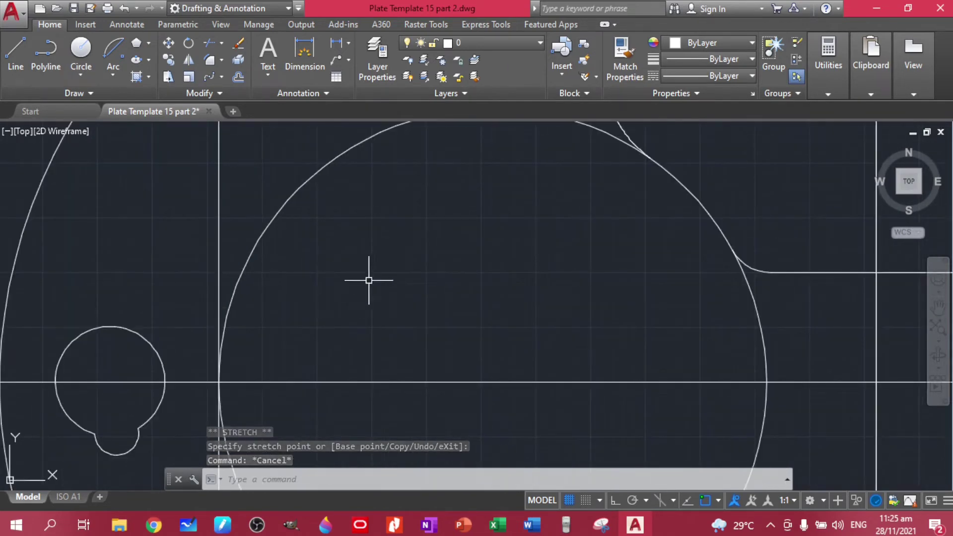
pyautogui.scroll(-5, 369, 280)
pyautogui.moveTo(517, 341); pyautogui.dragTo(401, 328, button='middle')
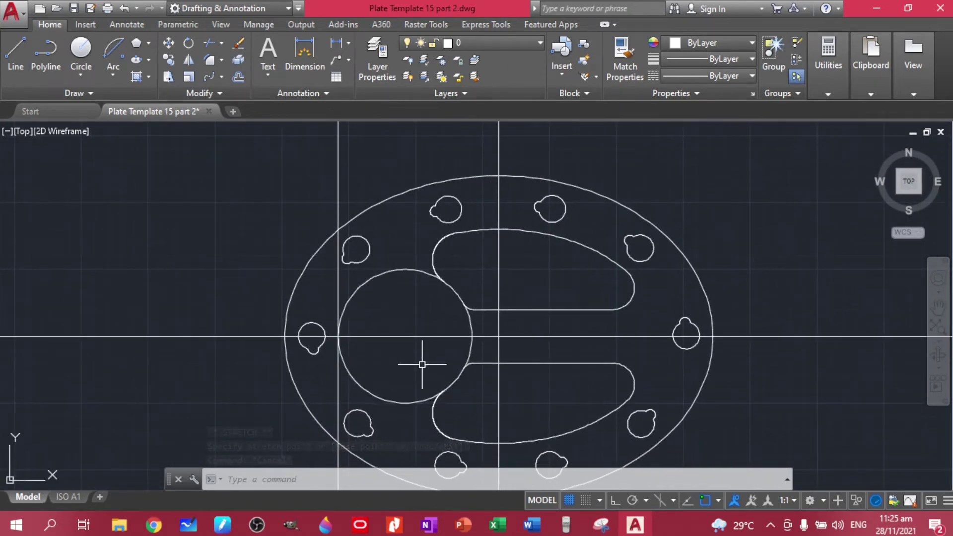
pyautogui.scroll(2, 422, 365)
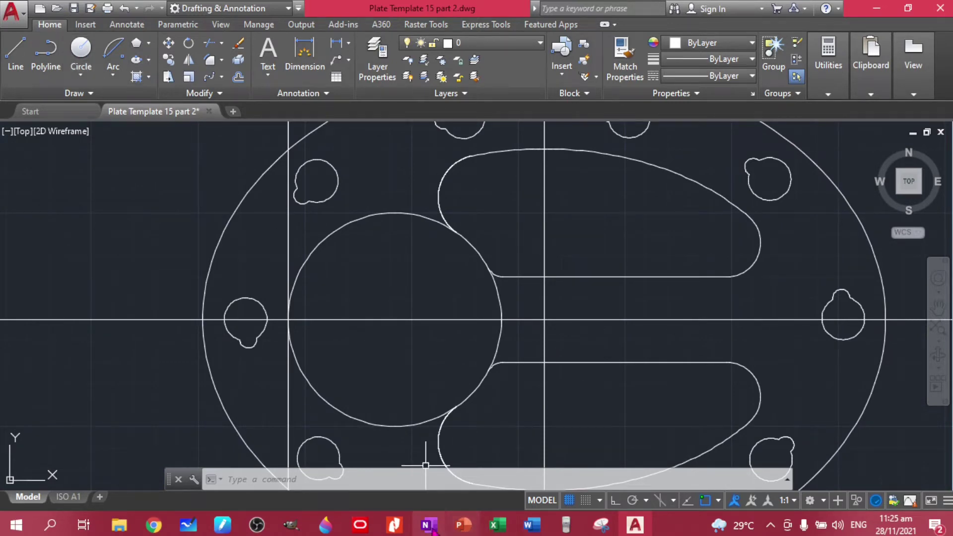
pyautogui.click(392, 529)
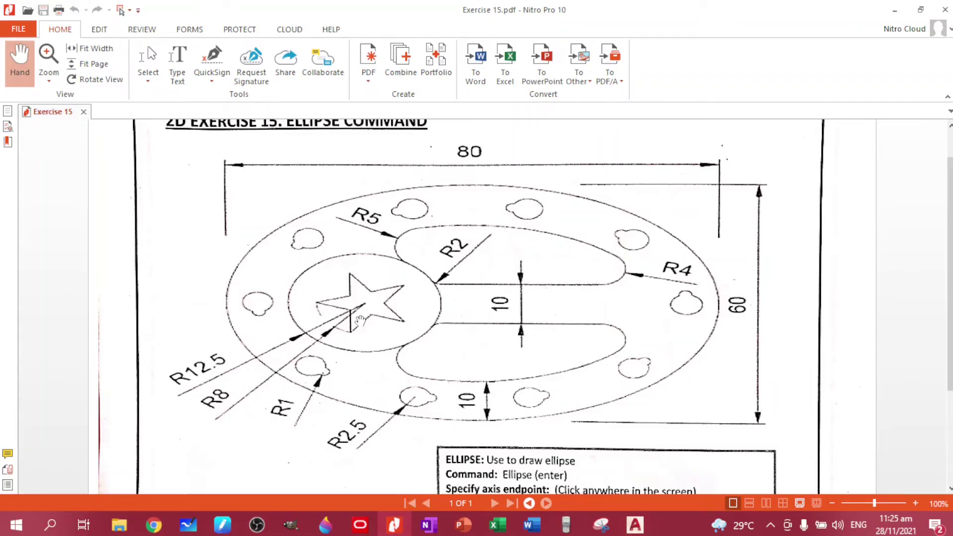
pyautogui.click(635, 526)
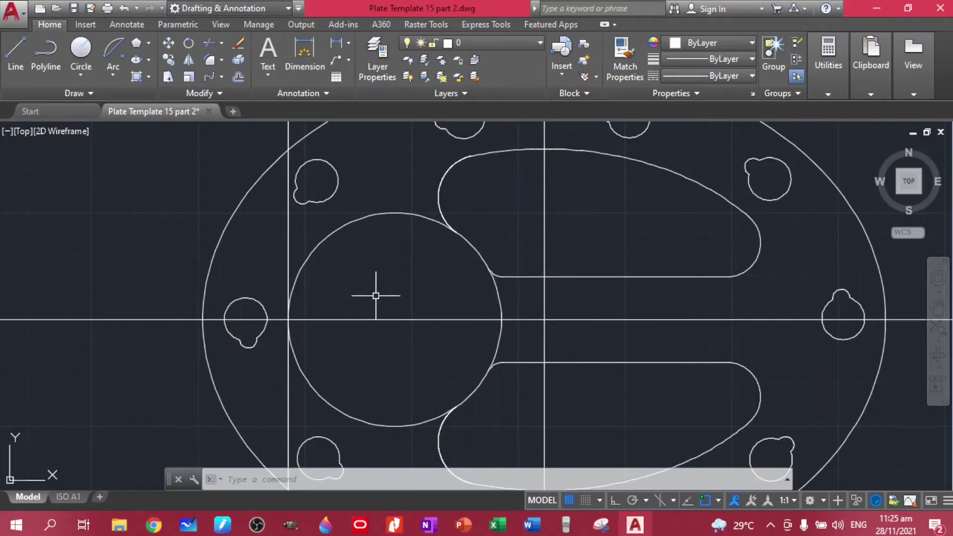
pyautogui.scroll(-2, 422, 296)
pyautogui.moveTo(420, 296); pyautogui.dragTo(356, 315, button='middle')
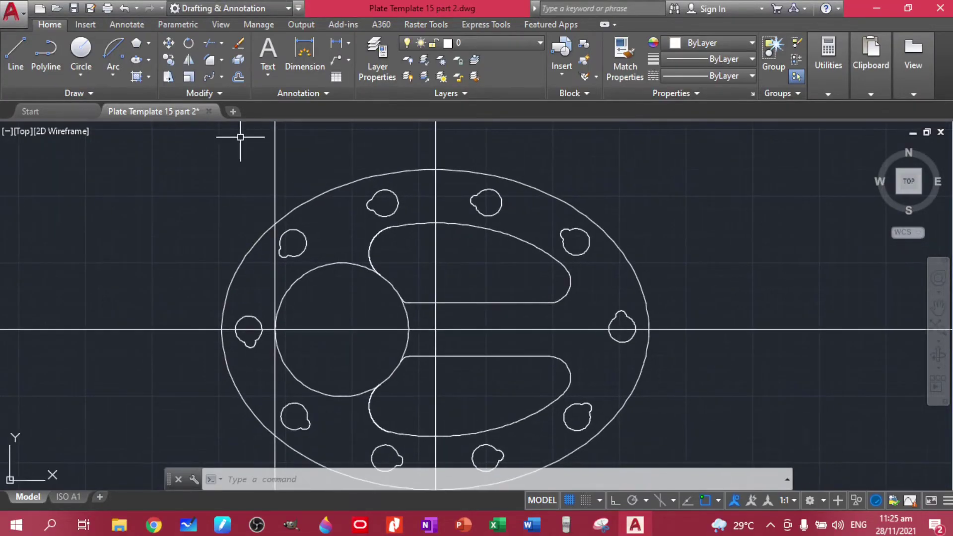
pyautogui.click(149, 46)
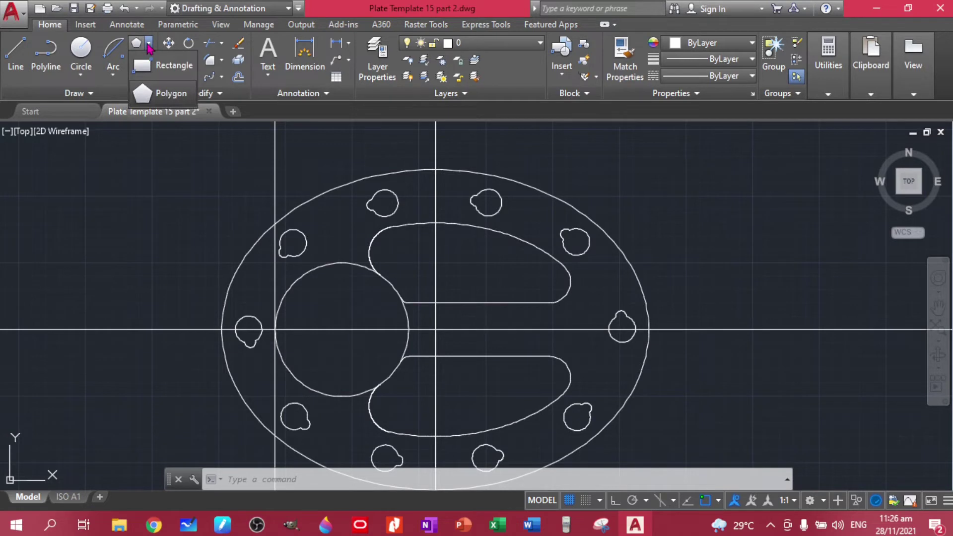
pyautogui.click(152, 92)
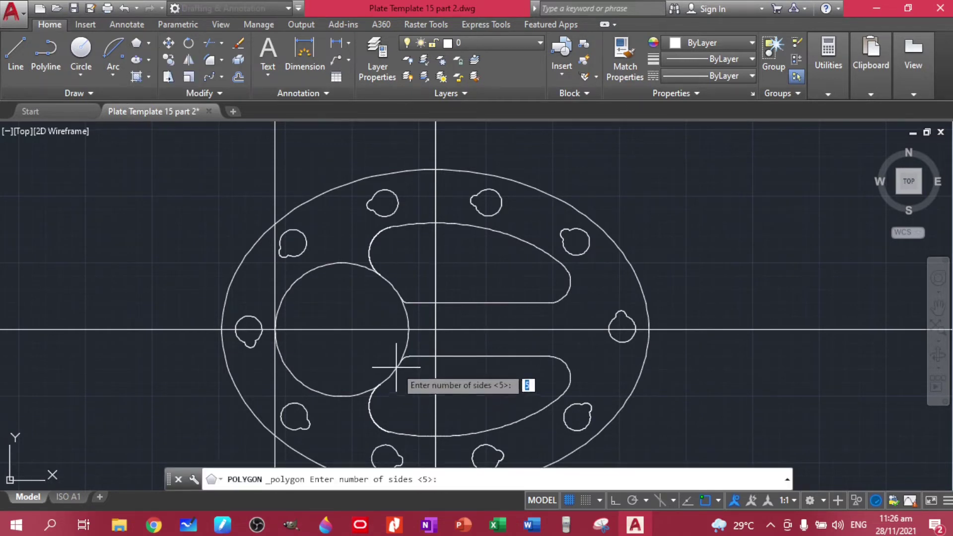
pyautogui.press('Return')
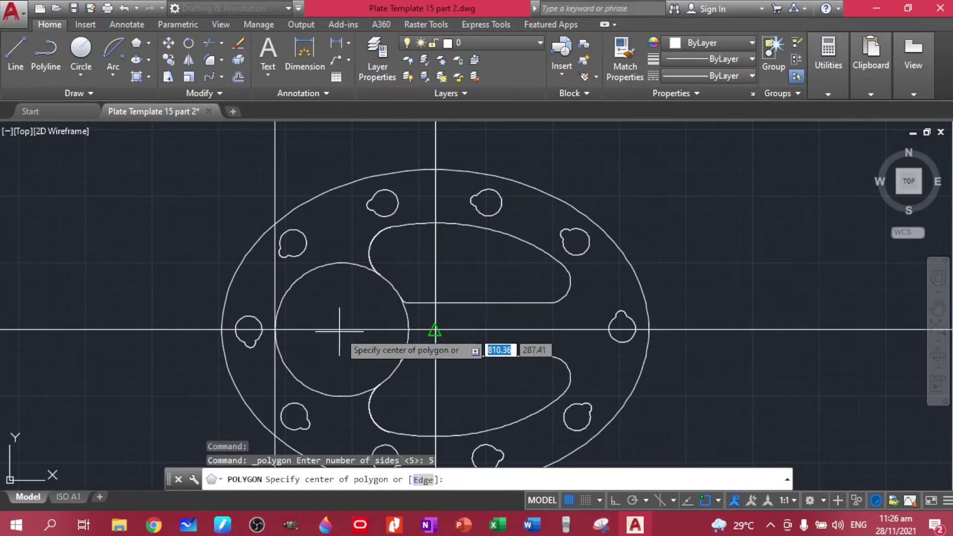
pyautogui.click(705, 499)
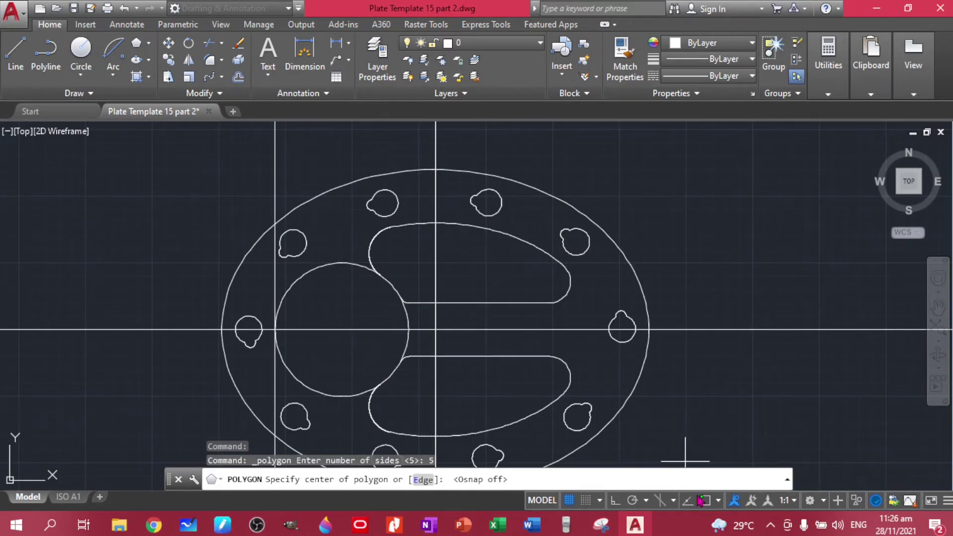
pyautogui.click(631, 501)
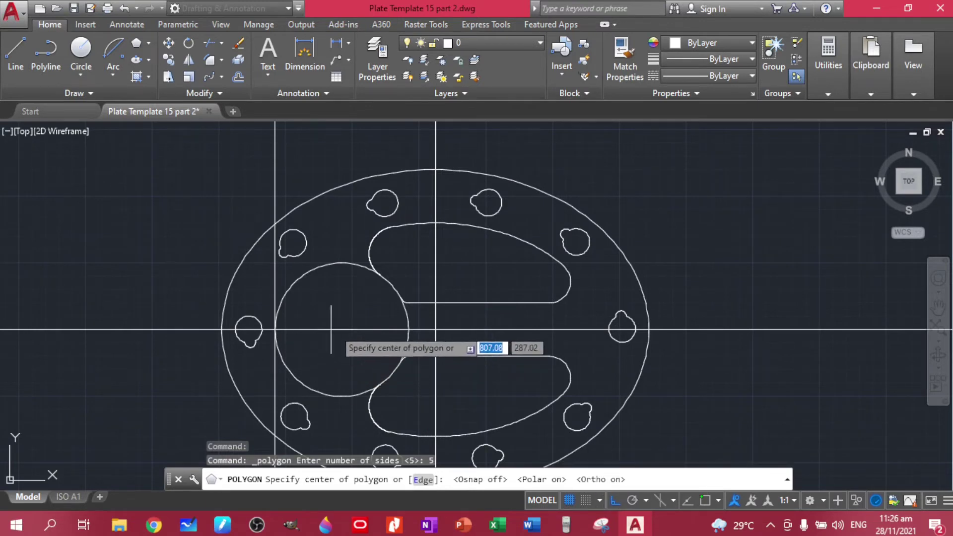
pyautogui.scroll(5, 340, 329)
pyautogui.scroll(2, 339, 329)
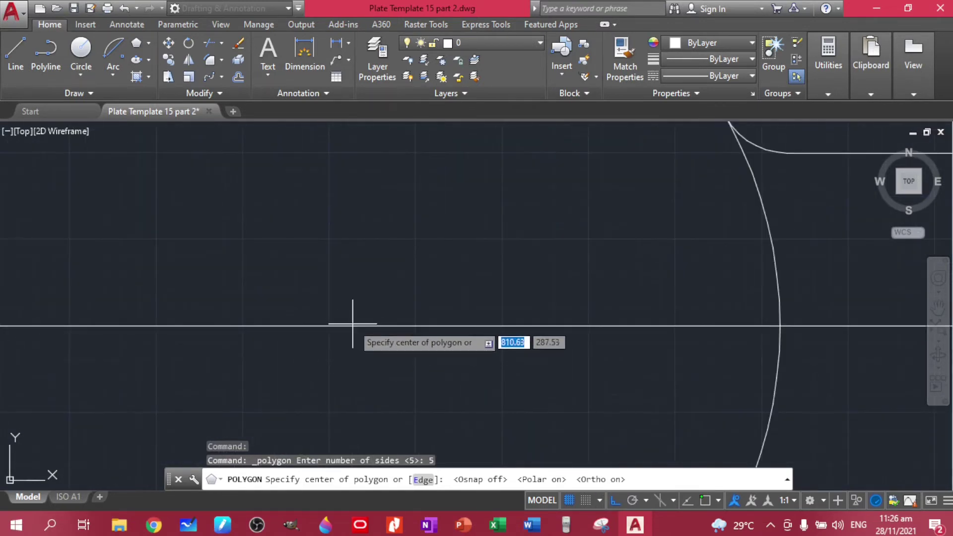
pyautogui.press('Escape')
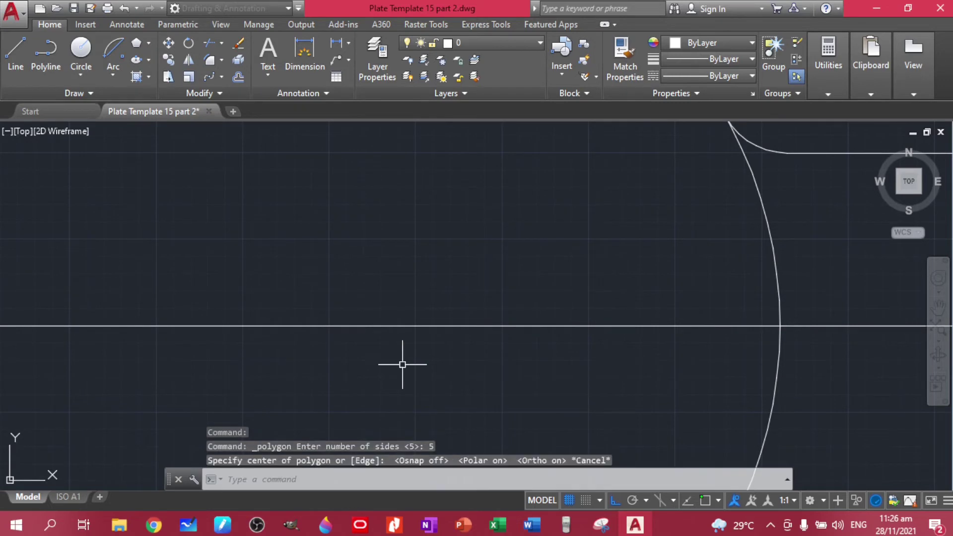
# Offset the vertical construction line at the R12.5 circle's left edge by 12.5 so it runs through the circle's centre
pyautogui.scroll(-6, 404, 361)
pyautogui.scroll(2, 295, 356)
pyautogui.click(245, 385)
pyautogui.click(208, 383)
pyautogui.write('off')
pyautogui.press('Return')
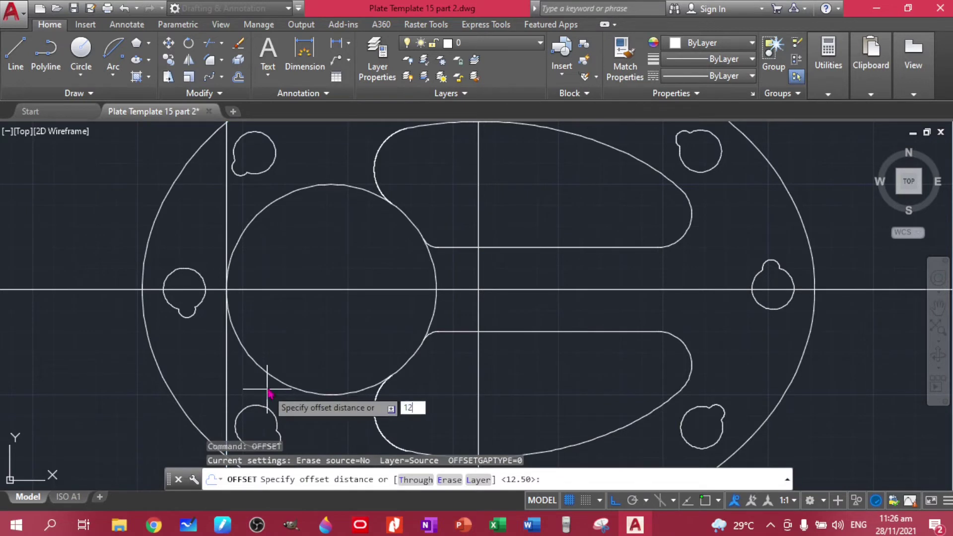
pyautogui.write('12.5')
pyautogui.press('Return')
pyautogui.click(227, 347)
pyautogui.click(319, 325)
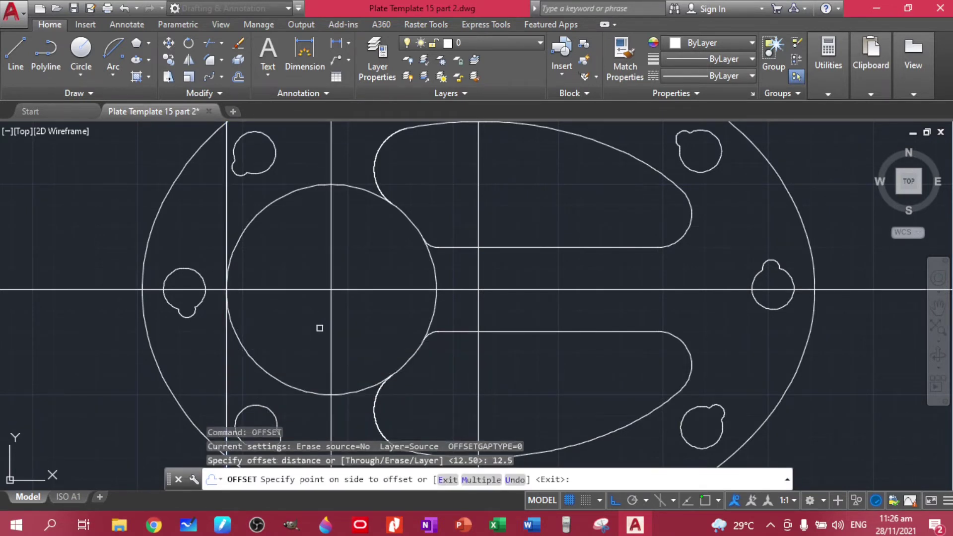
pyautogui.press('Escape')
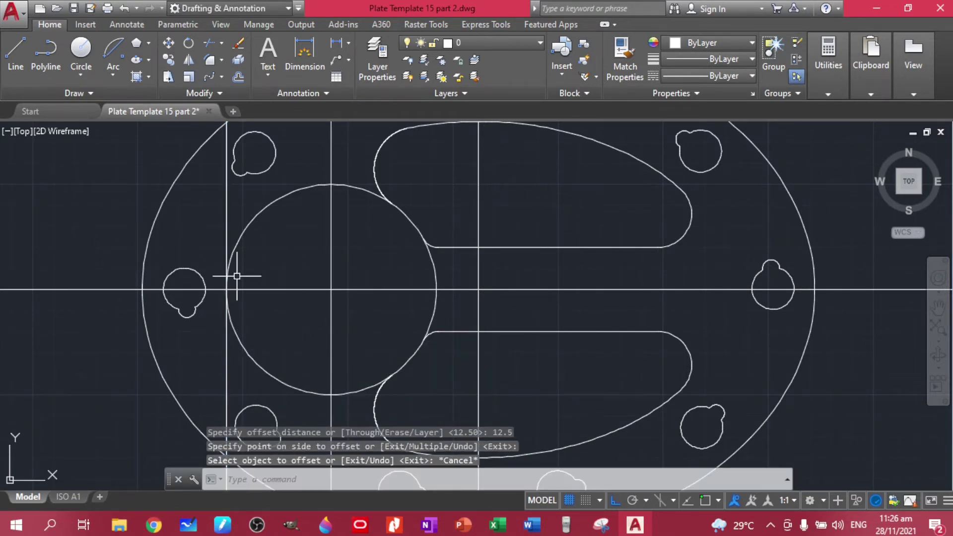
# Draw an upright five-sided polygon centred in the R12.5 circle, inscribed with the star's radius of 8 from the exercise PDF
pyautogui.click(149, 44)
pyautogui.click(149, 92)
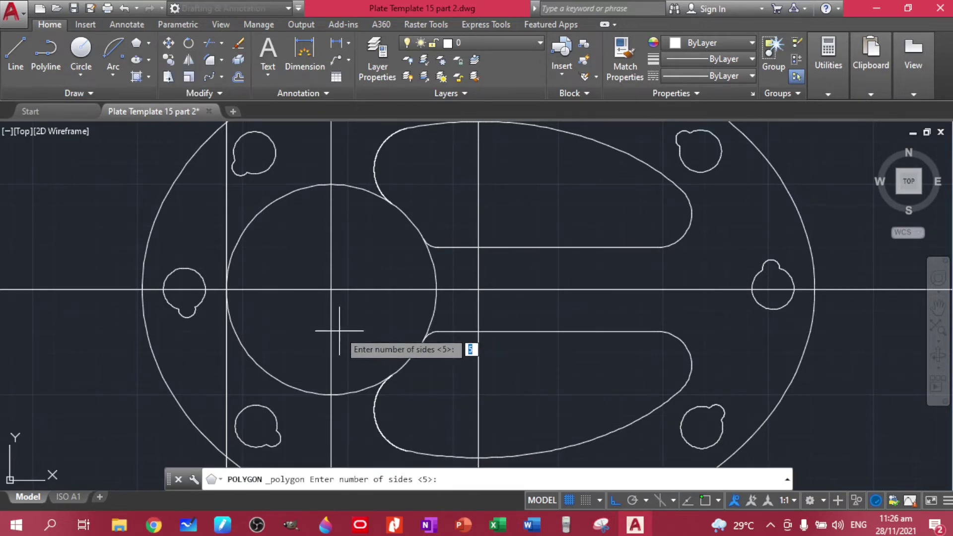
pyautogui.press('Return')
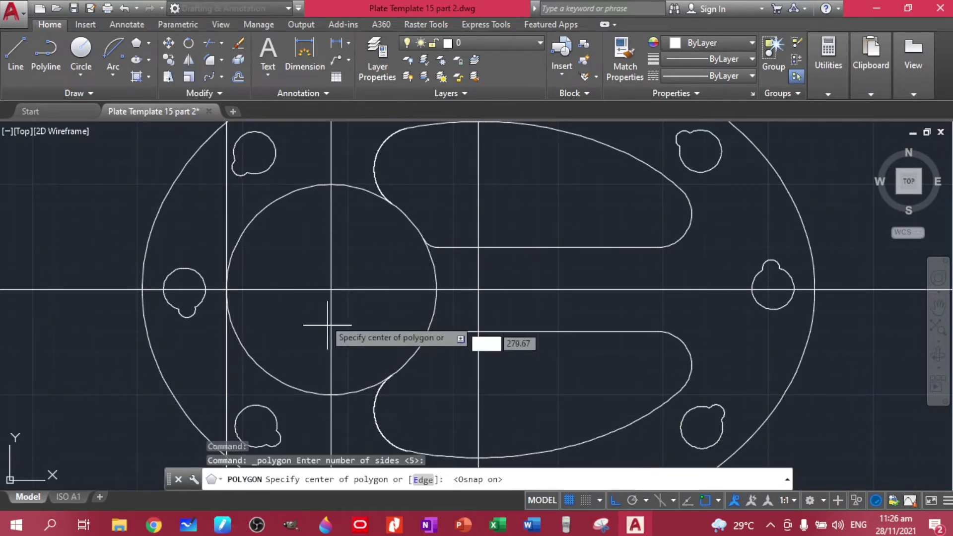
pyautogui.click(331, 289)
pyautogui.click(365, 323)
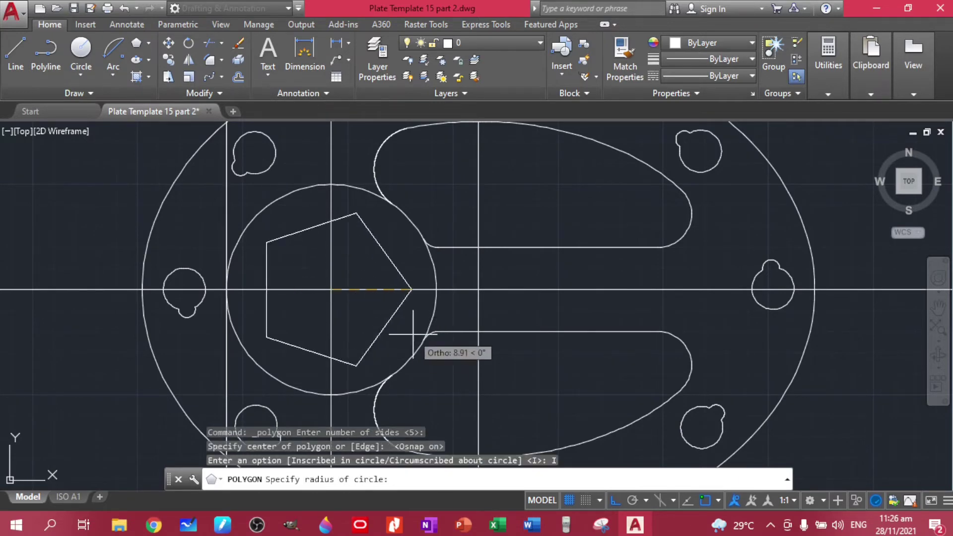
pyautogui.click(394, 524)
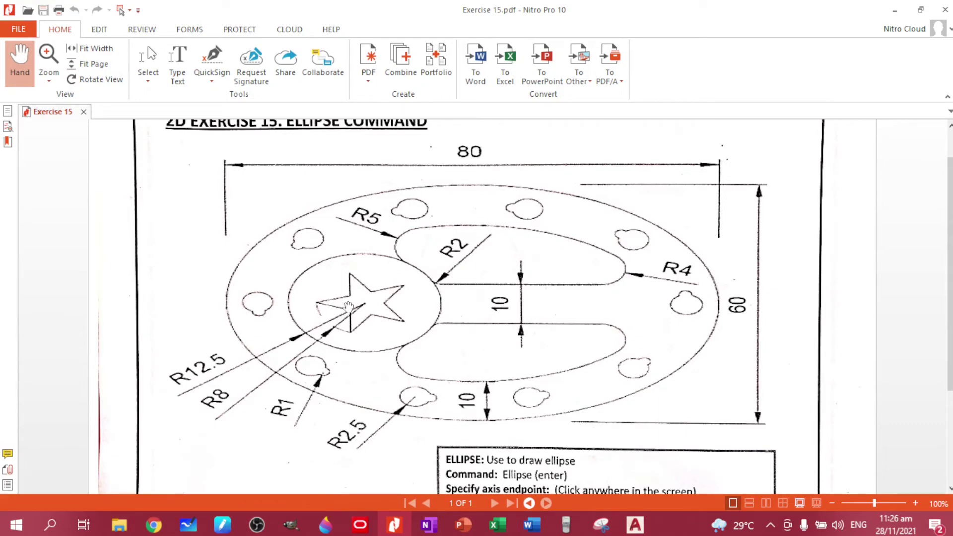
pyautogui.click(633, 522)
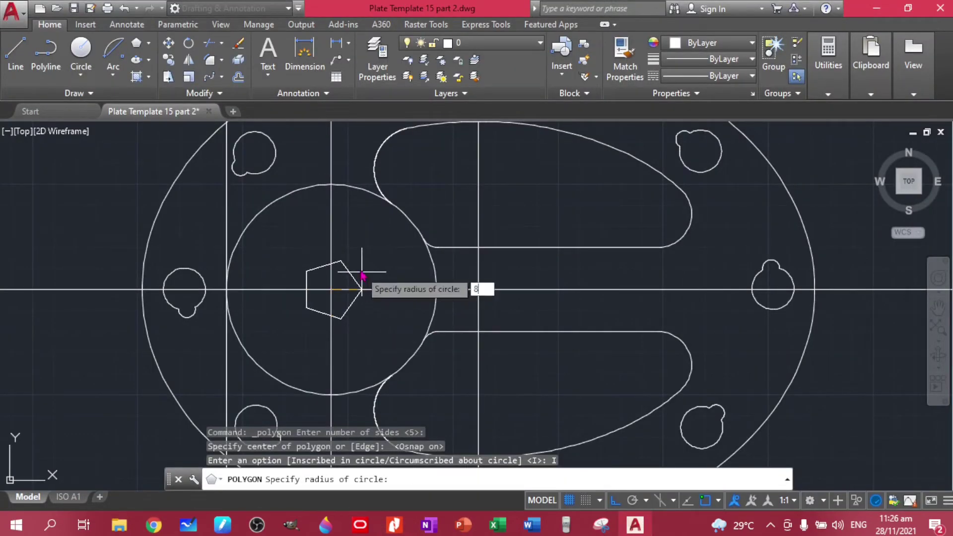
pyautogui.press('Return')
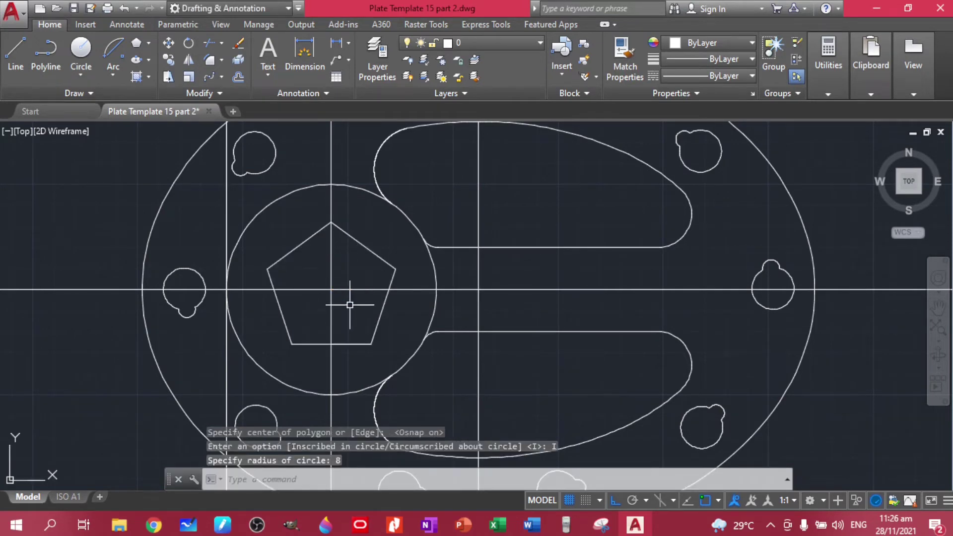
# Erase the vertical construction line through the centre of the R12.5 circle
pyautogui.scroll(2, 330, 273)
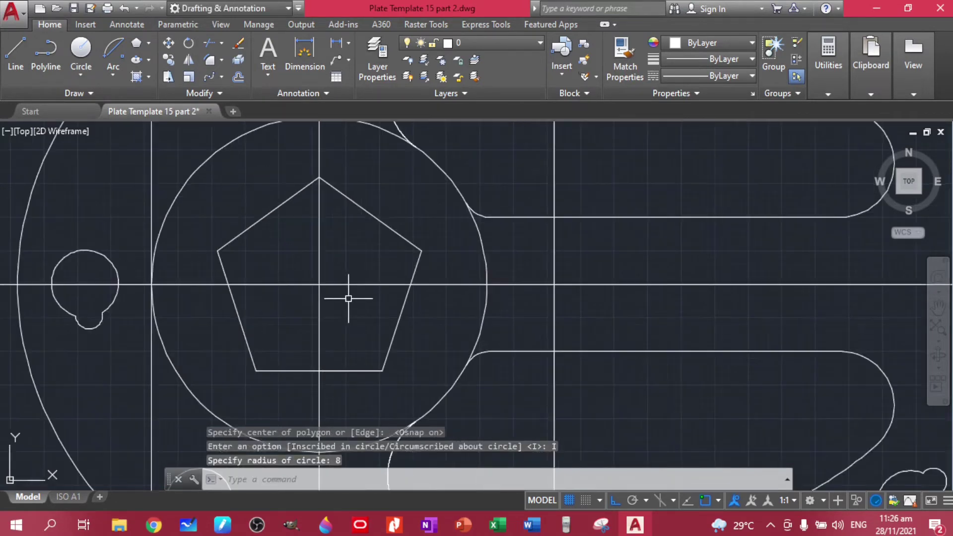
pyautogui.scroll(1, 347, 298)
pyautogui.scroll(-4, 312, 330)
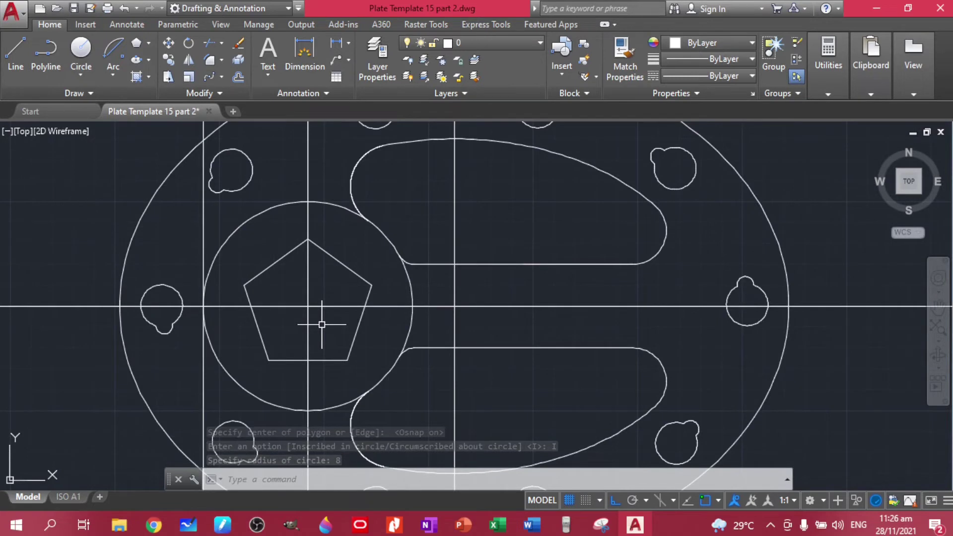
pyautogui.click(334, 329)
pyautogui.click(284, 318)
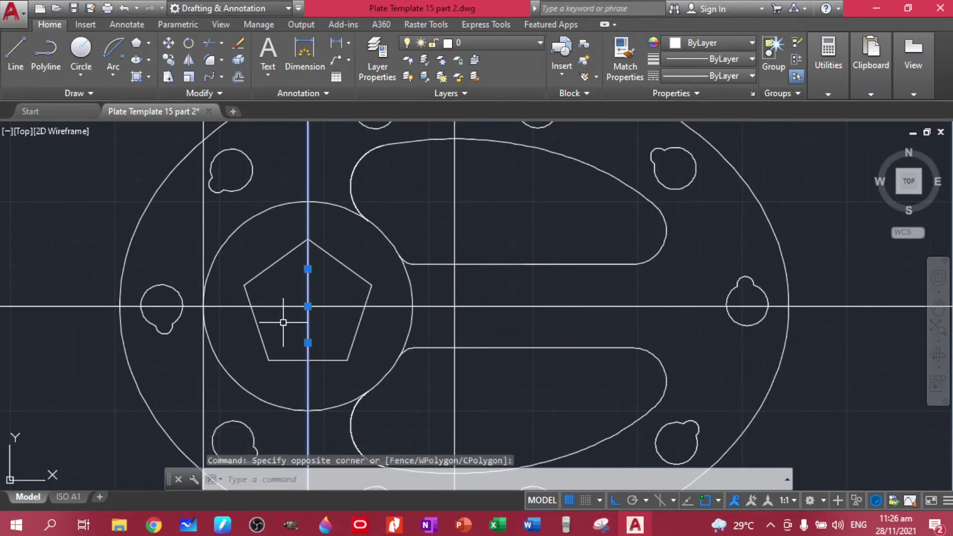
pyautogui.press('Delete')
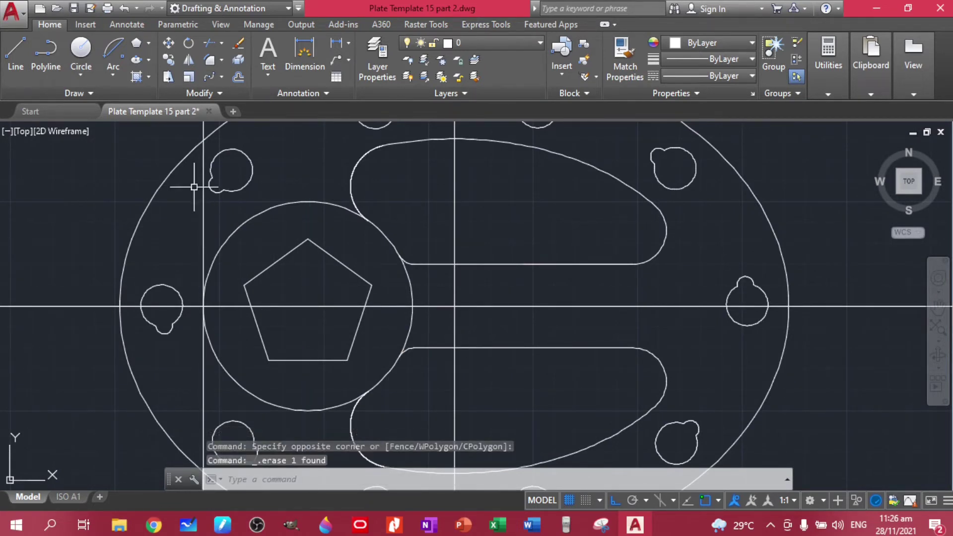
# Draw a five-pointed star as a polyline joining the pentagon's non-adjacent vertices, starting and ending at the top vertex, with Ortho off
pyautogui.click(46, 50)
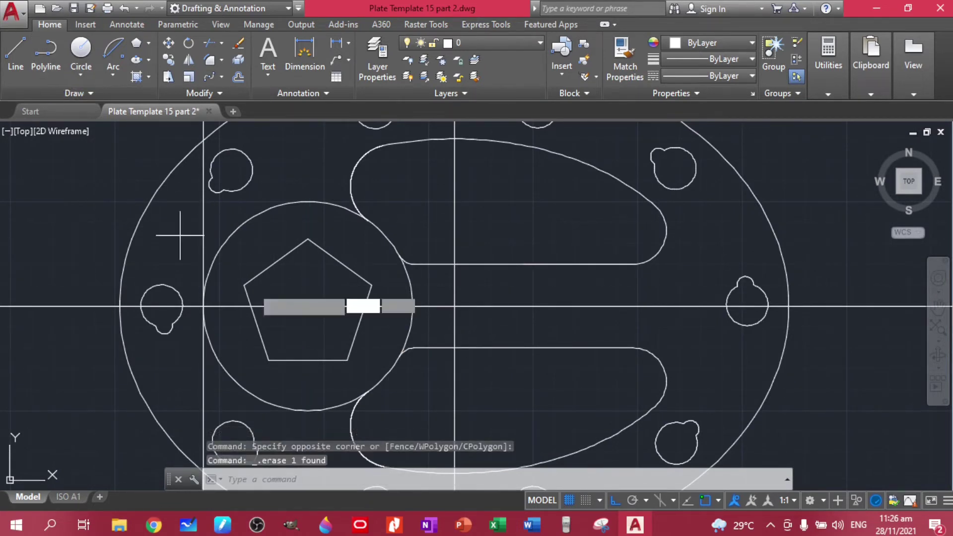
pyautogui.click(308, 238)
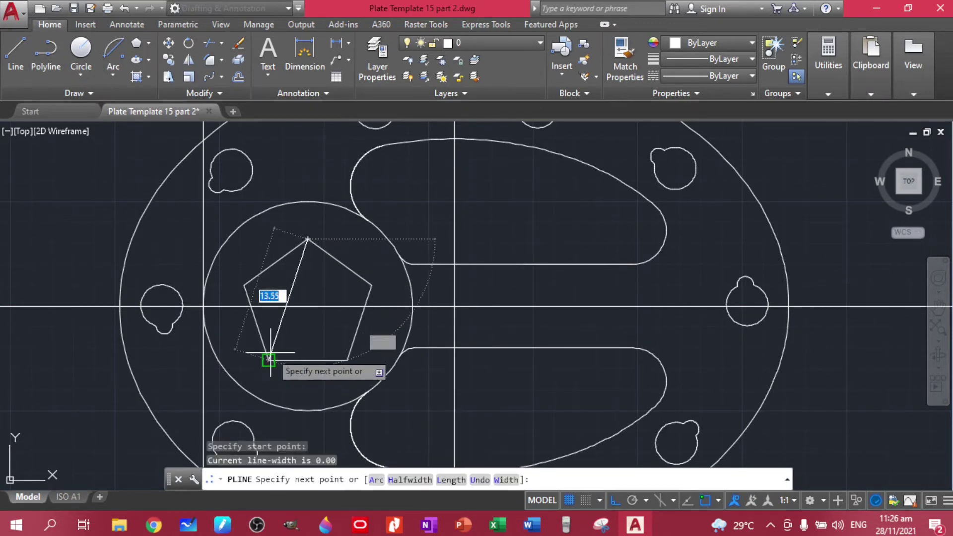
pyautogui.press('F8')
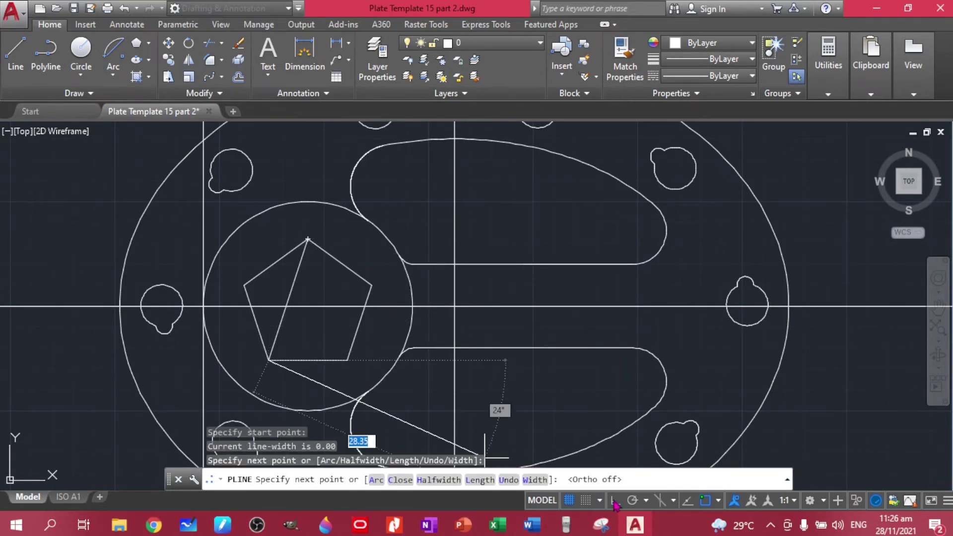
pyautogui.click(371, 285)
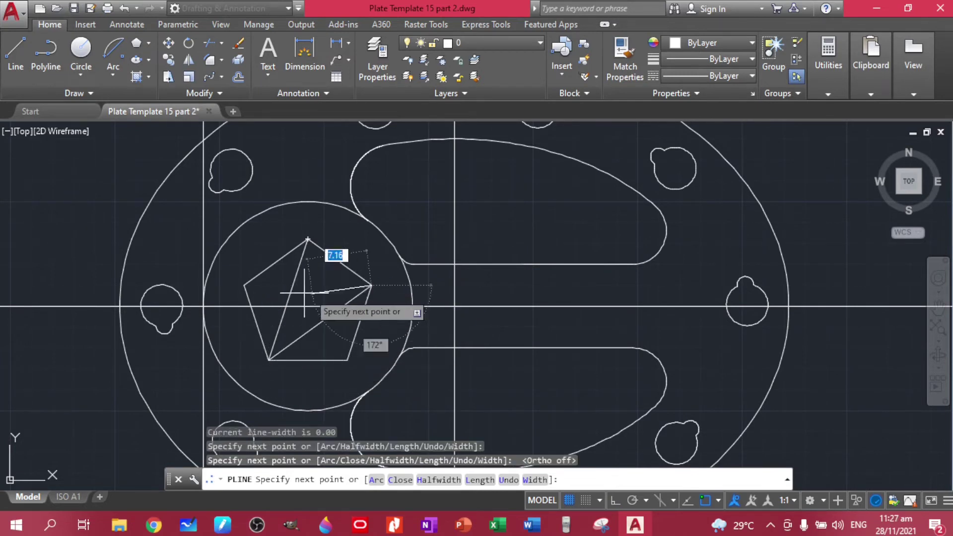
pyautogui.click(244, 285)
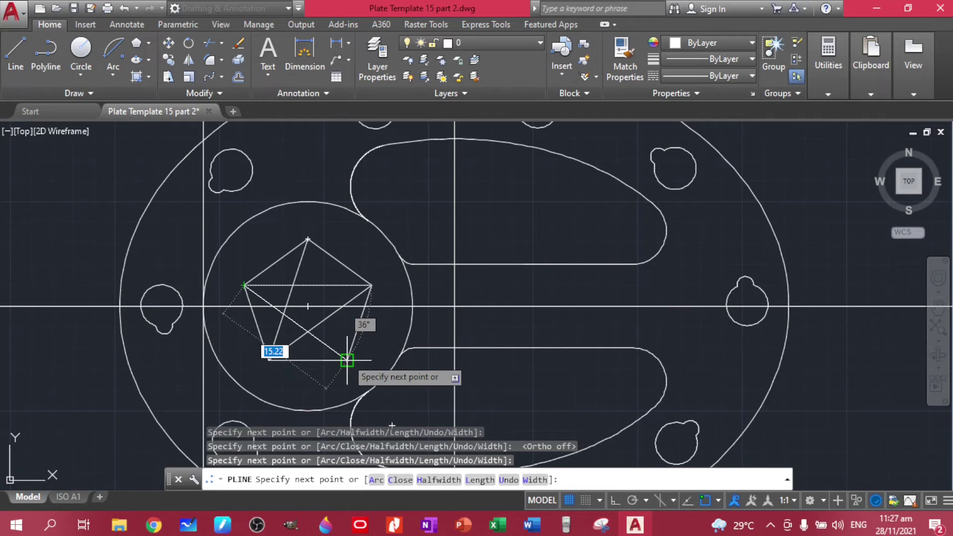
pyautogui.click(347, 361)
pyautogui.click(308, 239)
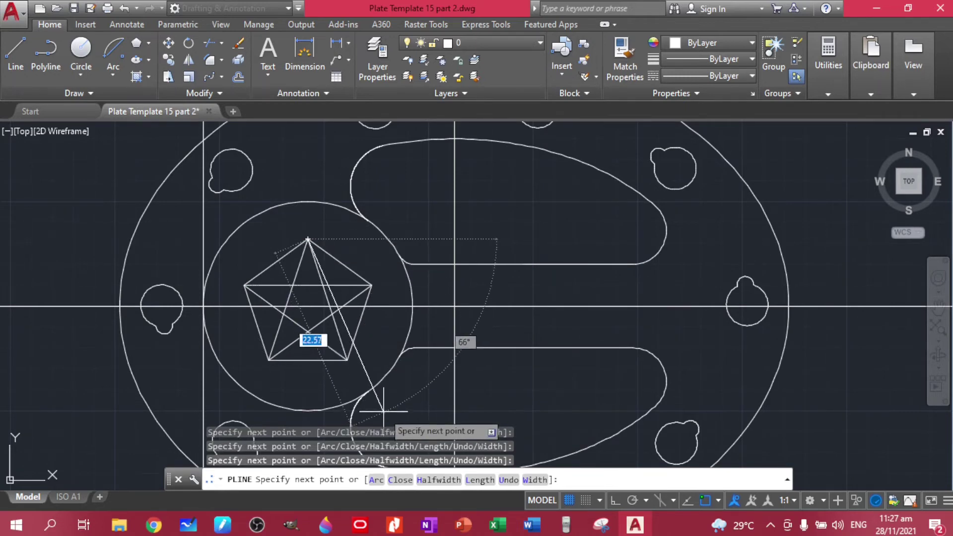
pyautogui.press('Escape')
# Erase the pentagon around the star
pyautogui.scroll(2, 303, 283)
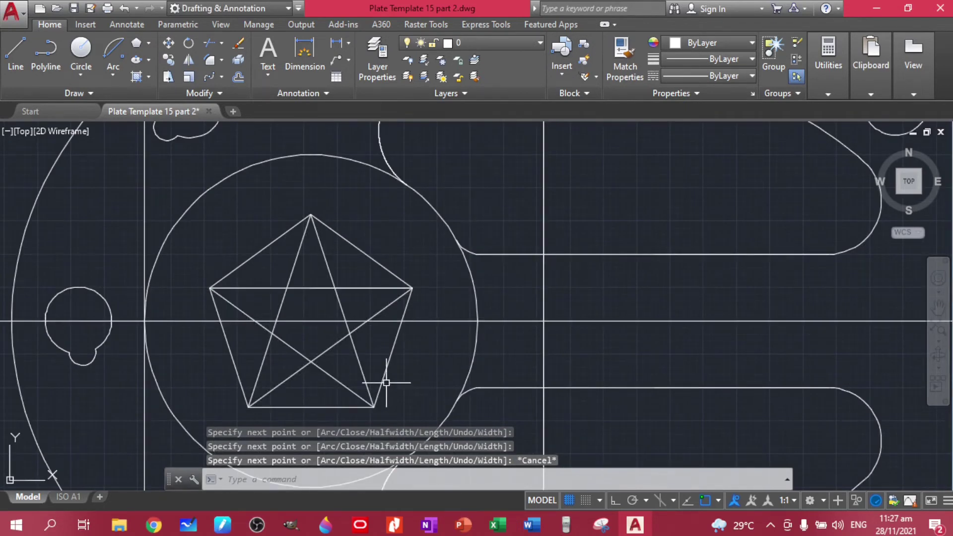
pyautogui.click(387, 365)
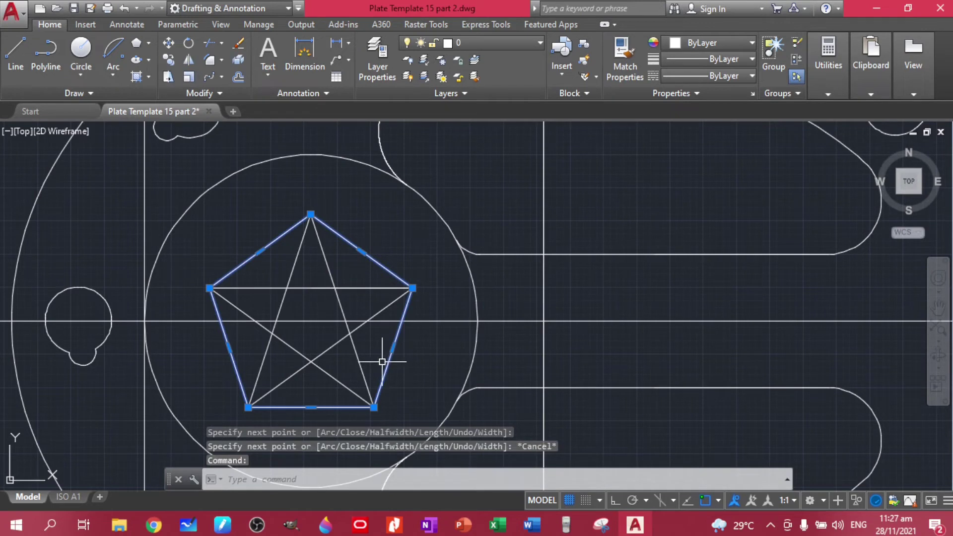
pyautogui.press('Delete')
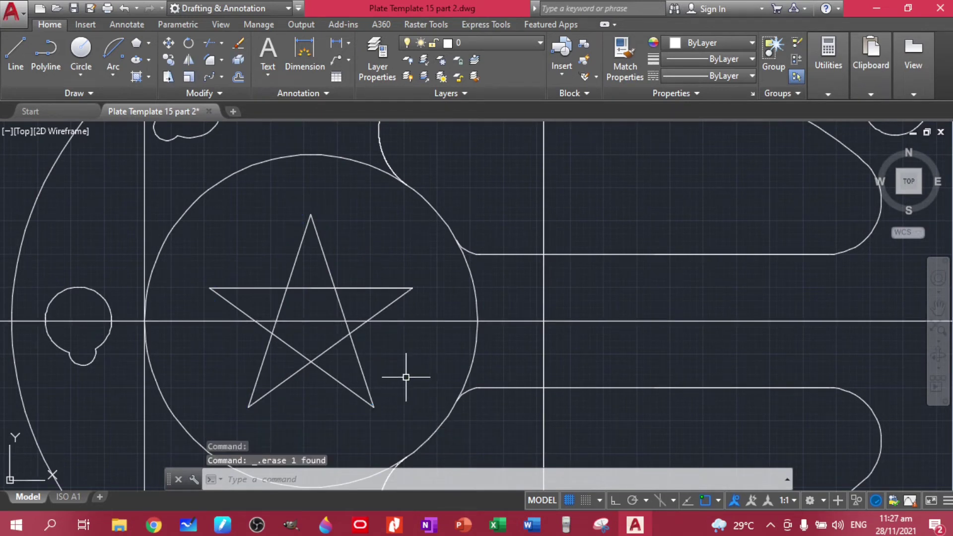
# Trim the crossing line segments inside the star so only its outer outline is left
pyautogui.press('Return')
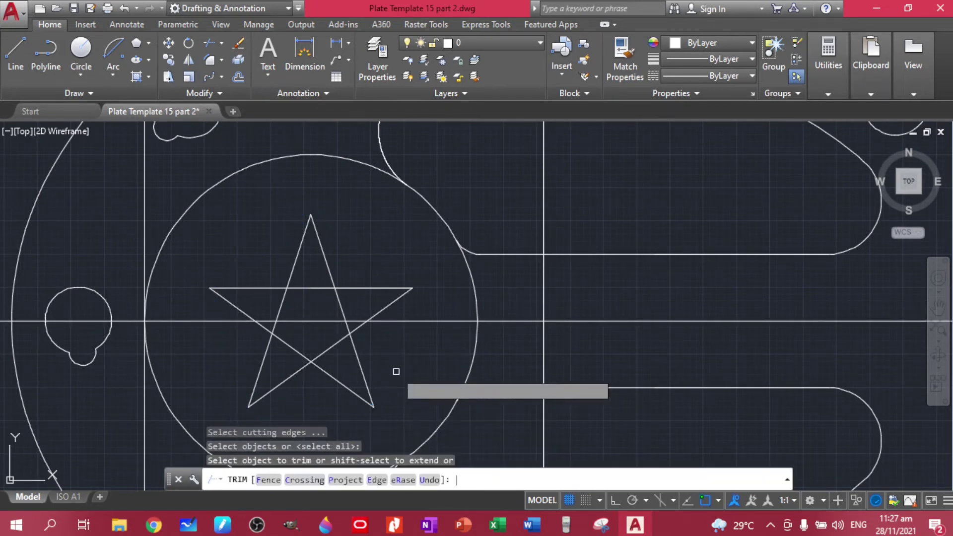
pyautogui.click(311, 287)
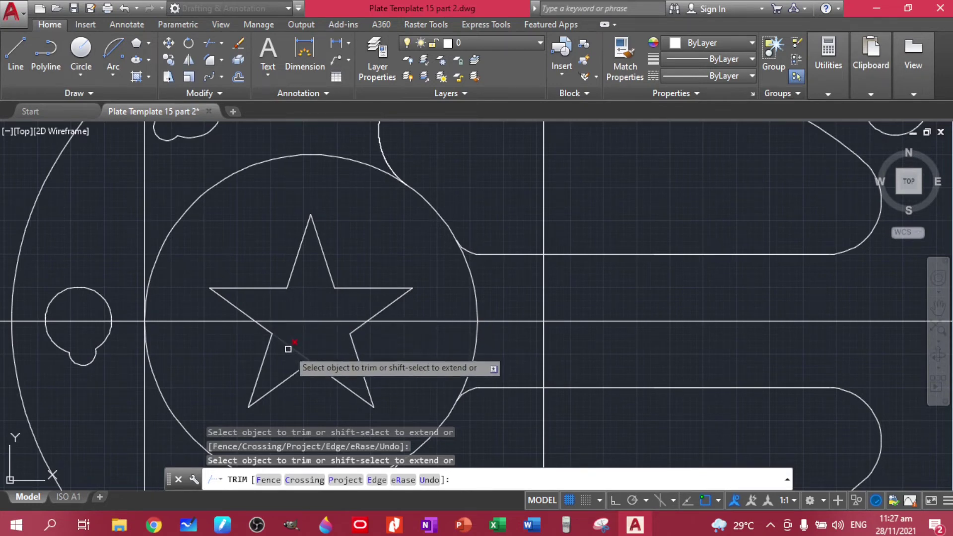
pyautogui.press('Escape')
# Erase the vertical construction line touching the left side of the R12.5 circle
pyautogui.scroll(-4, 440, 376)
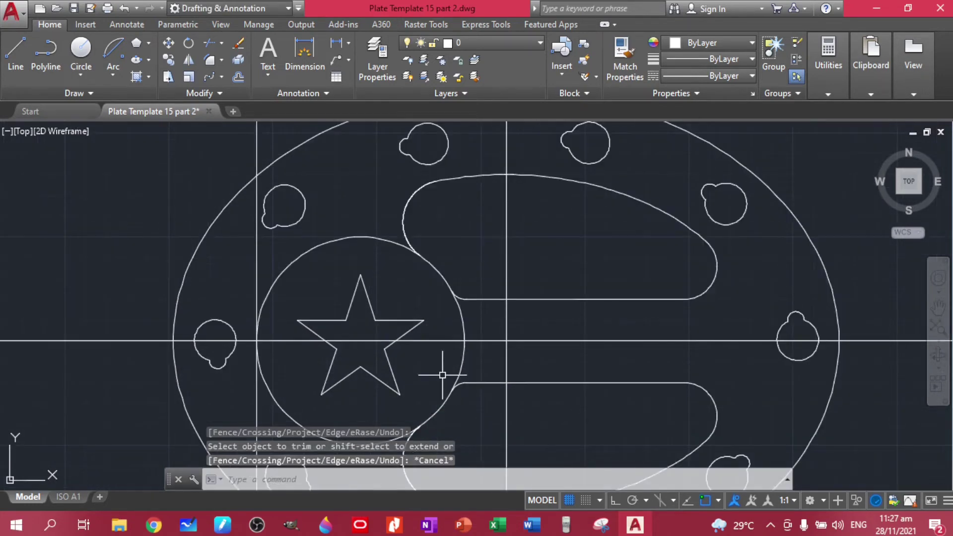
pyautogui.scroll(-2, 443, 375)
pyautogui.moveTo(538, 402); pyautogui.dragTo(379, 382, button='middle')
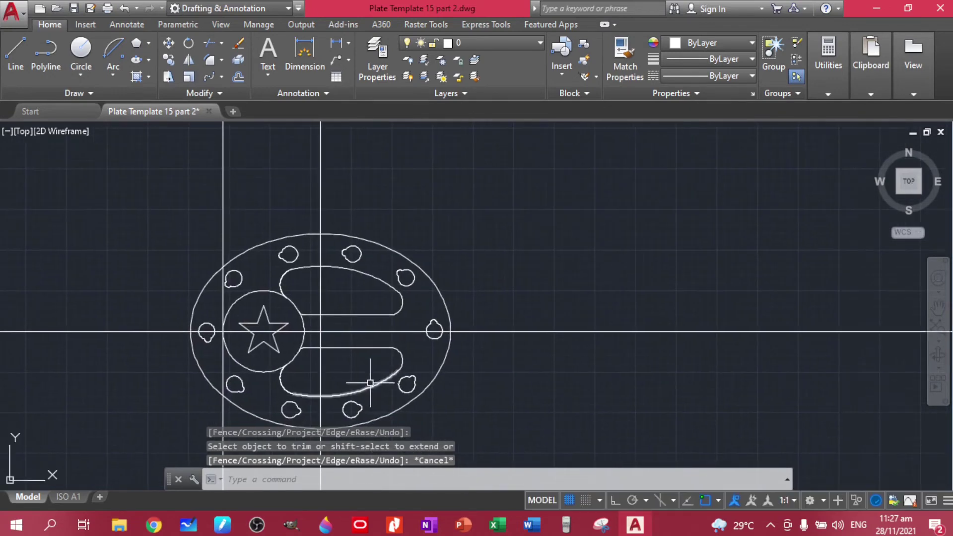
pyautogui.scroll(3, 290, 265)
pyautogui.click(180, 321)
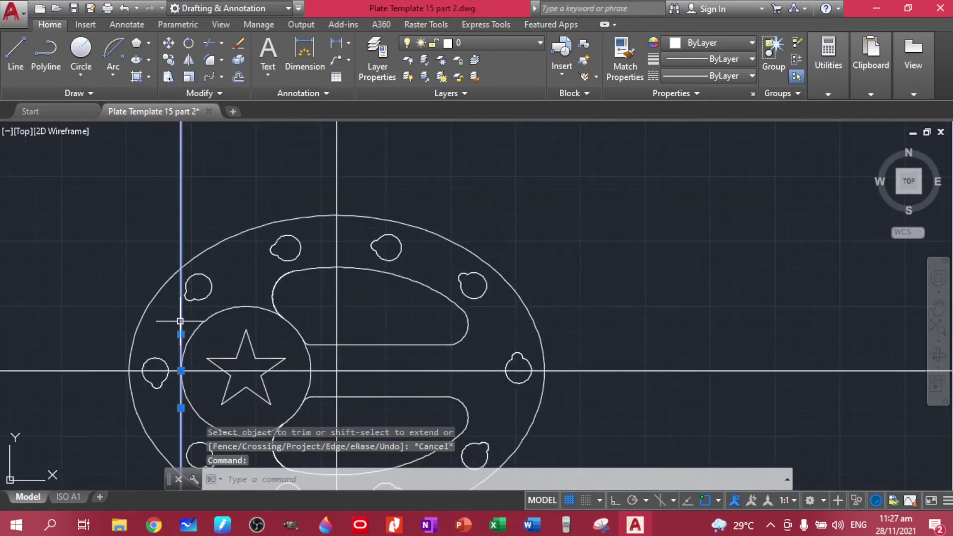
pyautogui.press('Delete')
pyautogui.scroll(-2, 417, 362)
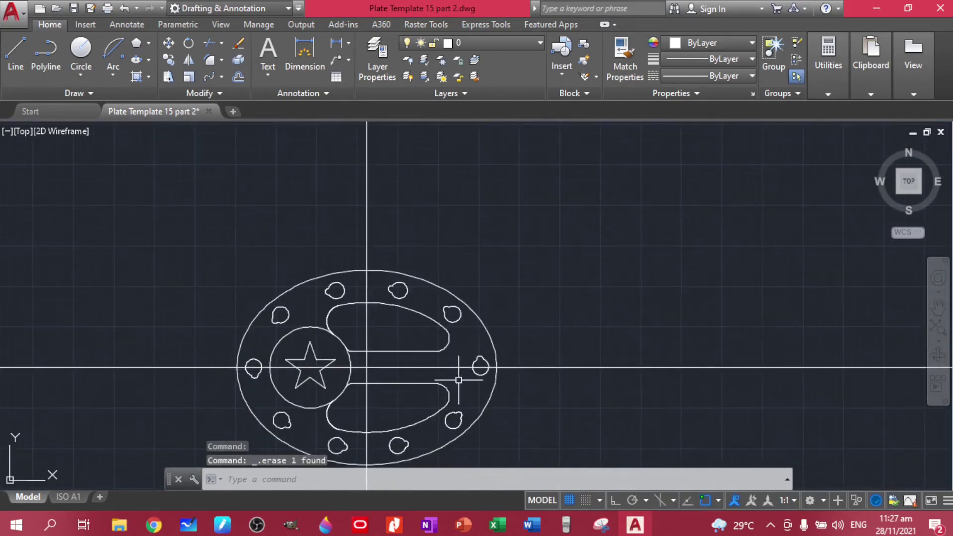
pyautogui.moveTo(496, 398)
pyautogui.mouseDown(button='middle')
pyautogui.moveTo(437, 362)
pyautogui.moveTo(437, 348)
pyautogui.mouseUp(button='middle')
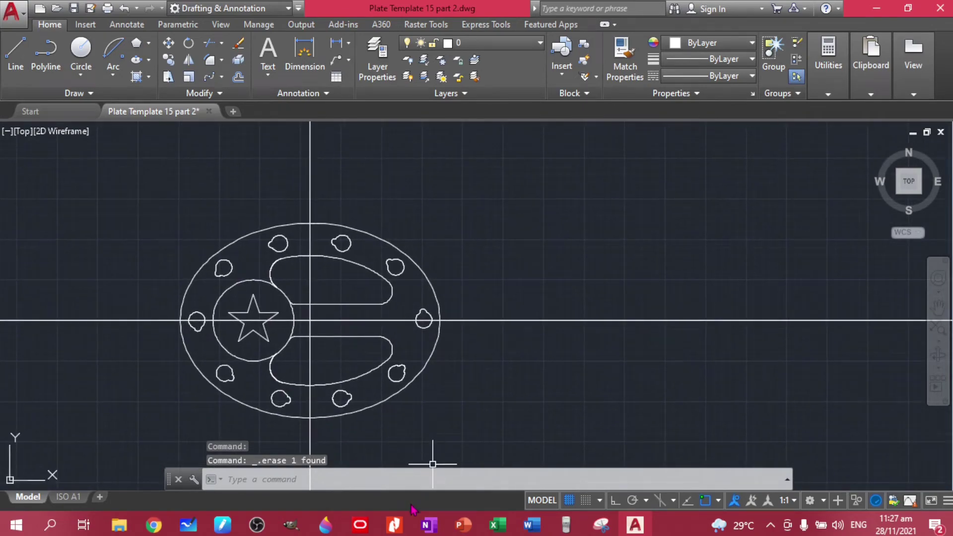
# Check the Exercise 15 PDF in Nitro Pro, return to AutoCAD and dimension the outer ellipse's overall width above the plate
pyautogui.click(395, 525)
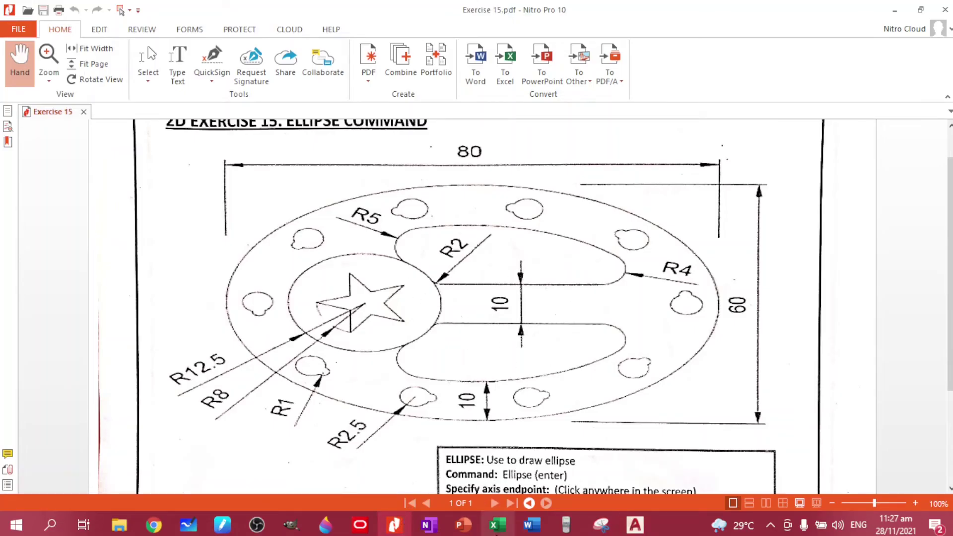
pyautogui.click(635, 524)
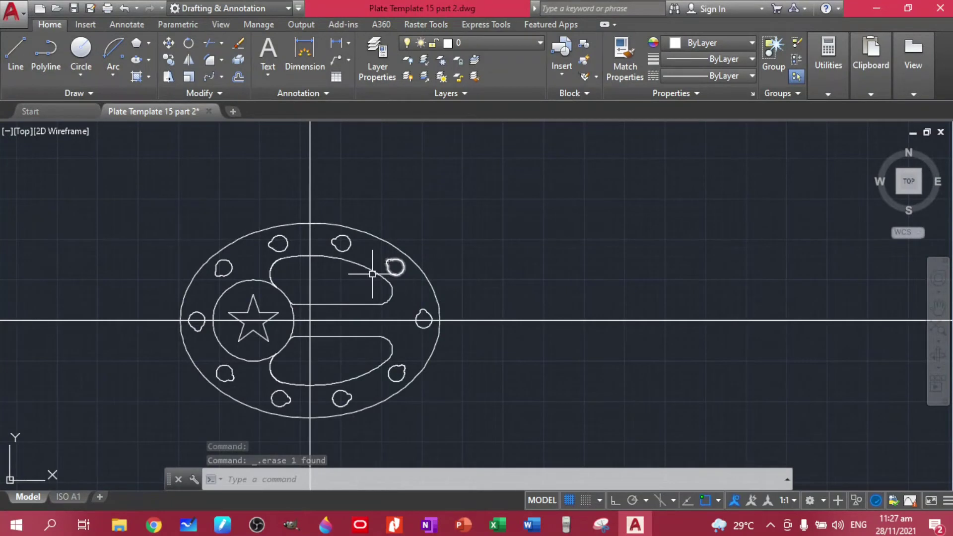
pyautogui.scroll(2, 212, 215)
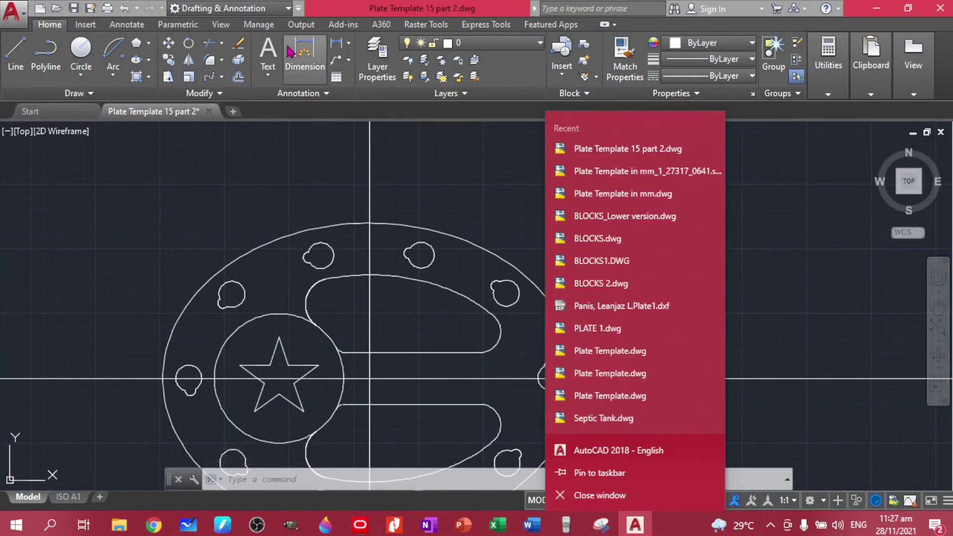
pyautogui.click(312, 50)
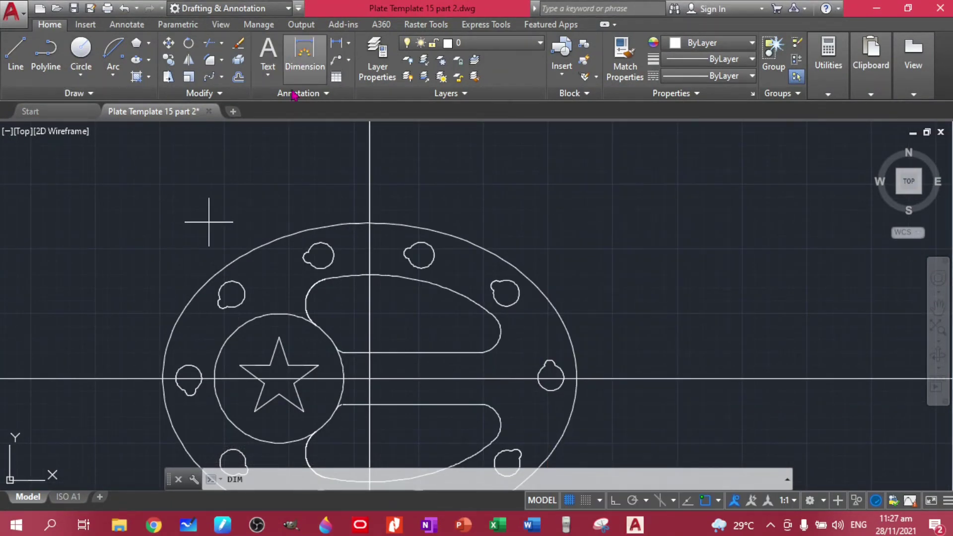
pyautogui.click(301, 73)
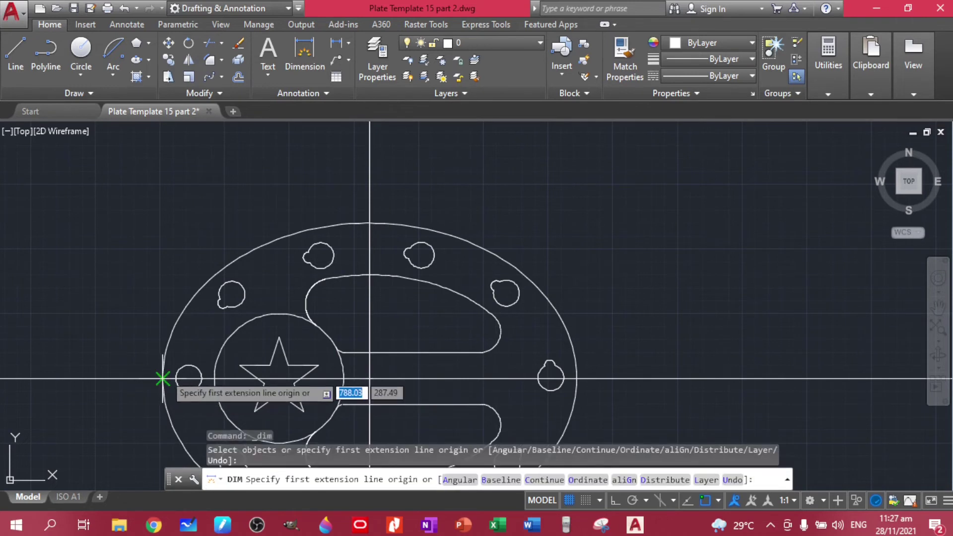
pyautogui.click(162, 378)
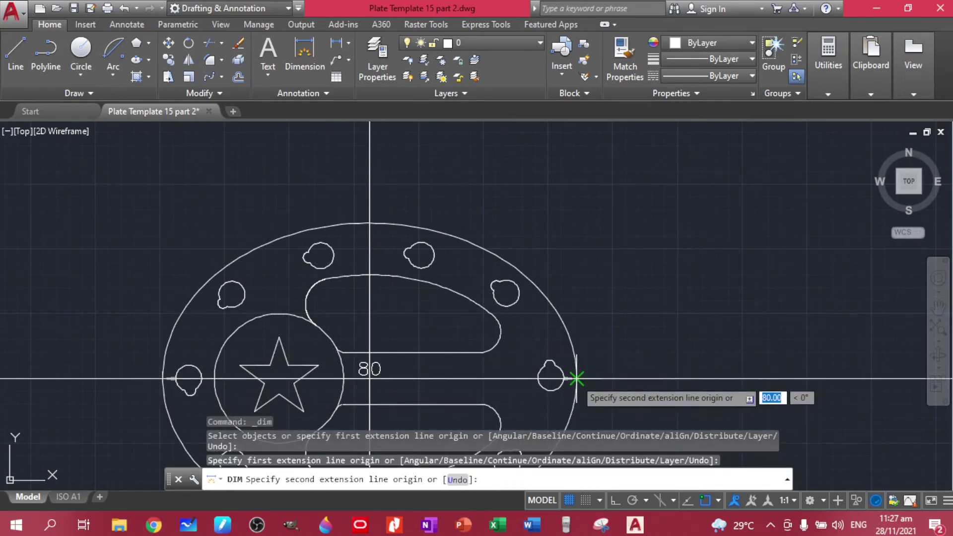
pyautogui.click(576, 378)
pyautogui.click(546, 174)
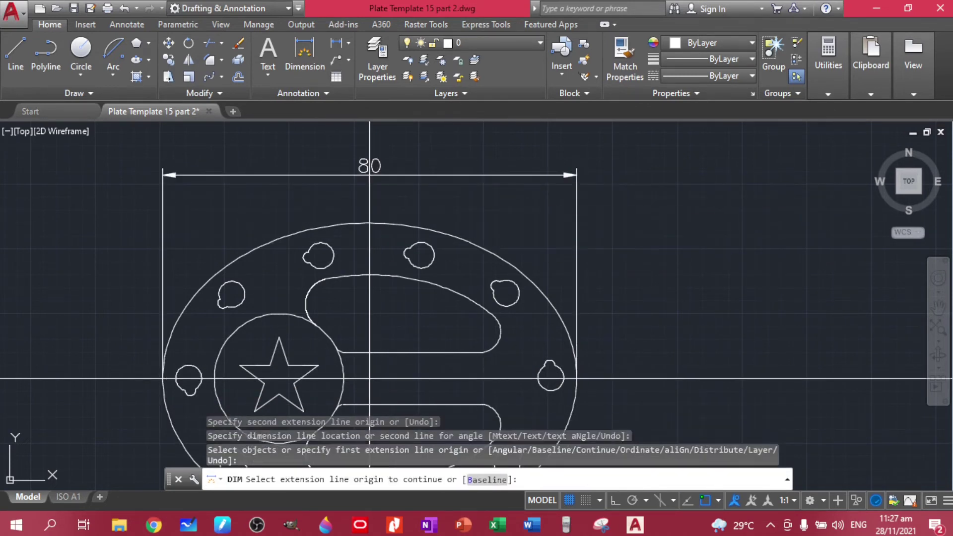
# Dimension the outer ellipse's overall height from its top to bottom quadrant, placed to the right of the plate
pyautogui.click(371, 221)
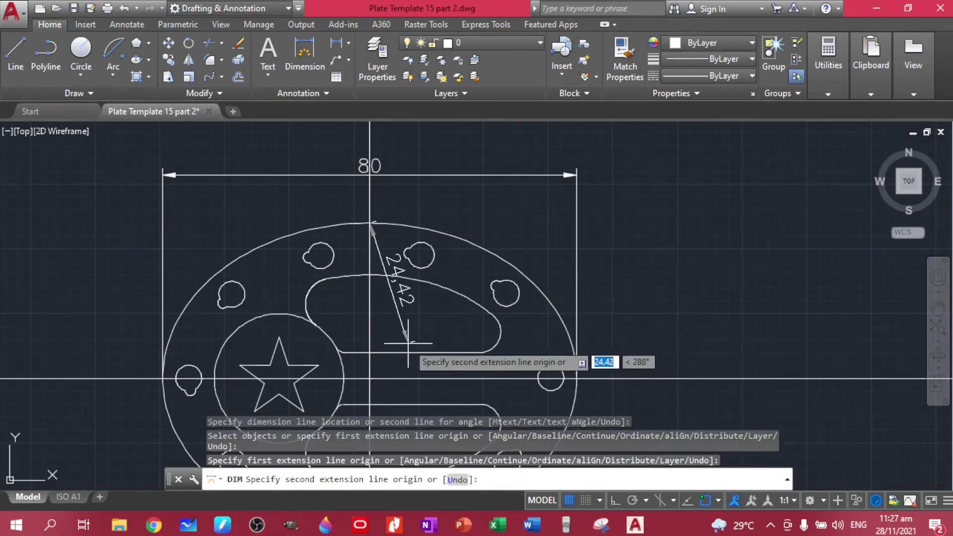
pyautogui.moveTo(407, 340); pyautogui.dragTo(400, 168, button='middle')
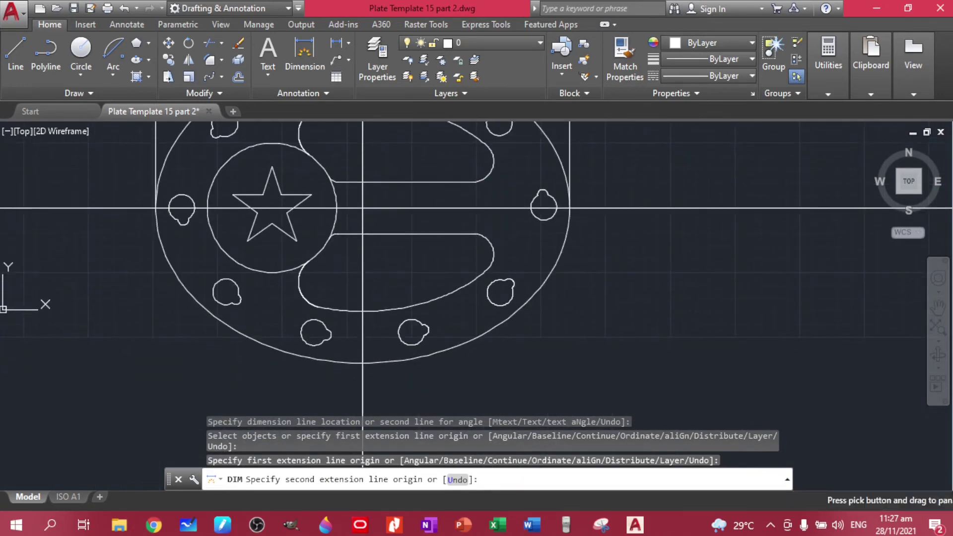
pyautogui.click(362, 363)
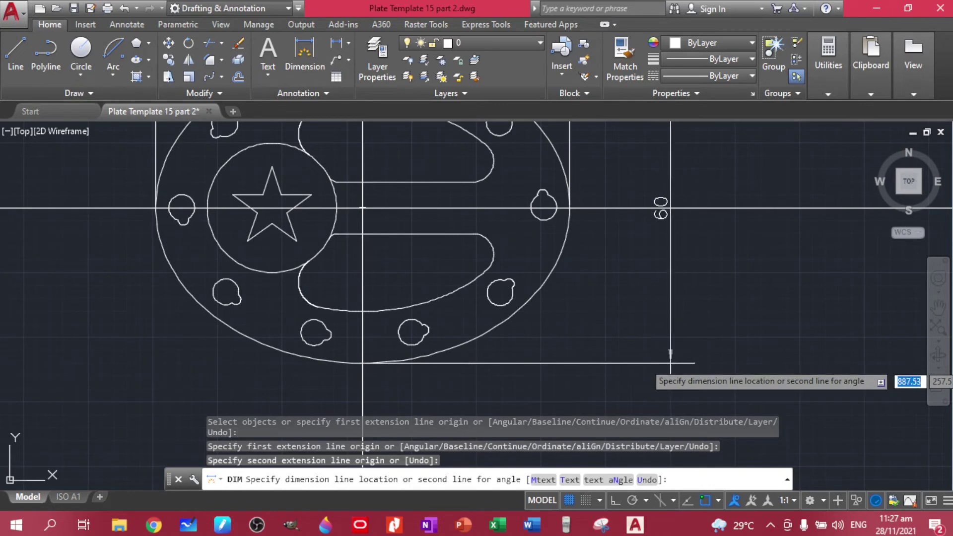
pyautogui.click(652, 365)
pyautogui.scroll(-2, 596, 298)
pyautogui.moveTo(602, 273); pyautogui.dragTo(597, 378, button='middle')
pyautogui.scroll(5, 461, 303)
pyautogui.press('Escape')
# Erase the vertical and horizontal construction lines through the ellipse's centre
pyautogui.click(478, 319)
pyautogui.click(376, 304)
pyautogui.press('Delete')
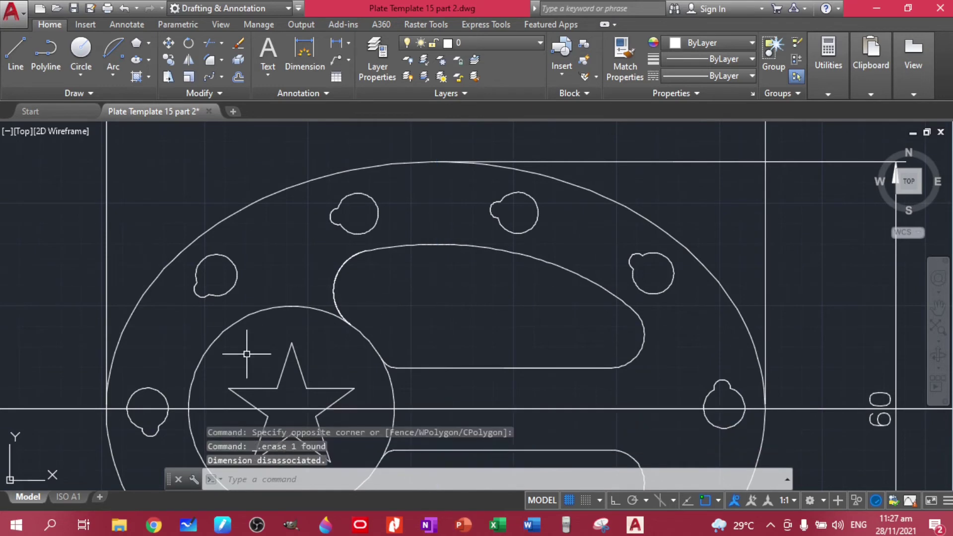
pyautogui.click(207, 406)
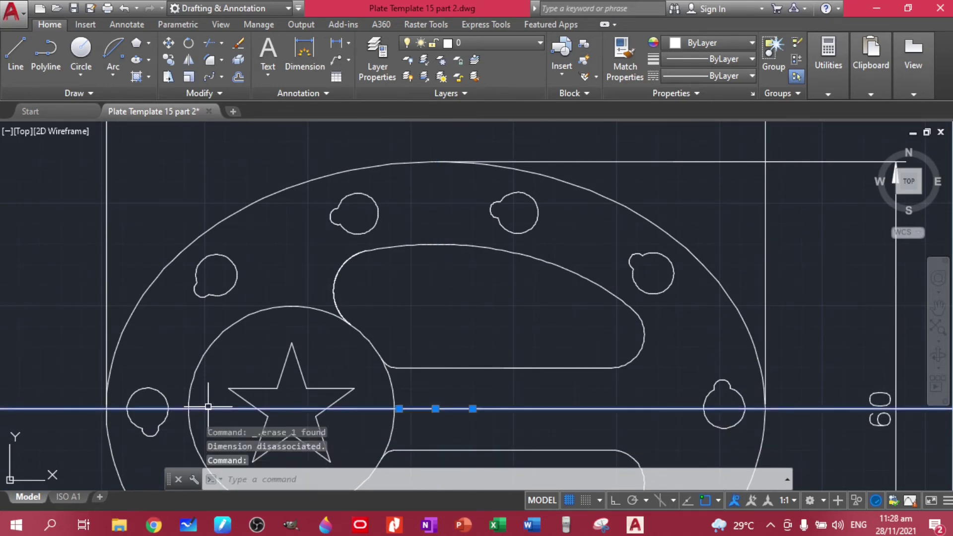
pyautogui.press('Delete')
# Dimension the vertical gap between the straight edges of the upper and lower cutouts at their midpoints
pyautogui.click(305, 55)
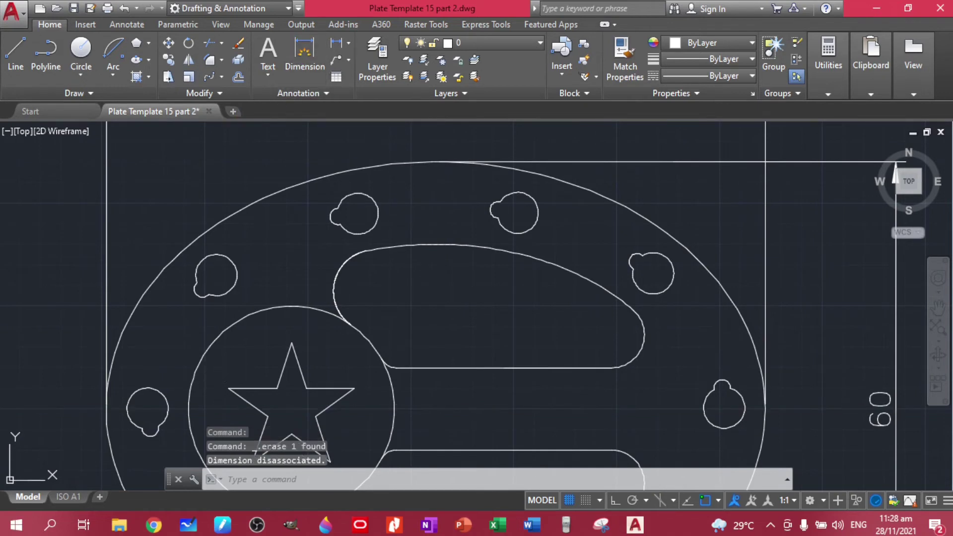
pyautogui.click(503, 368)
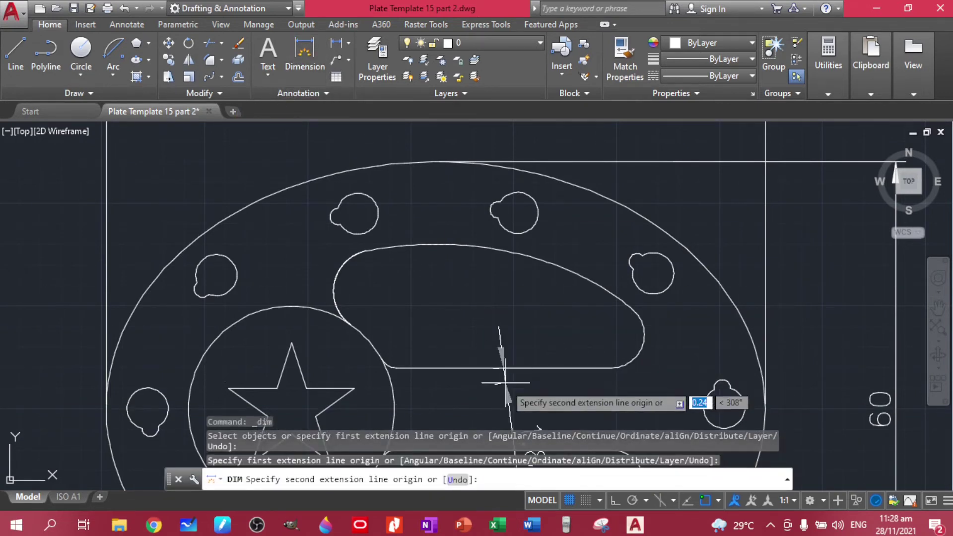
pyautogui.moveTo(501, 439); pyautogui.dragTo(501, 347, button='middle')
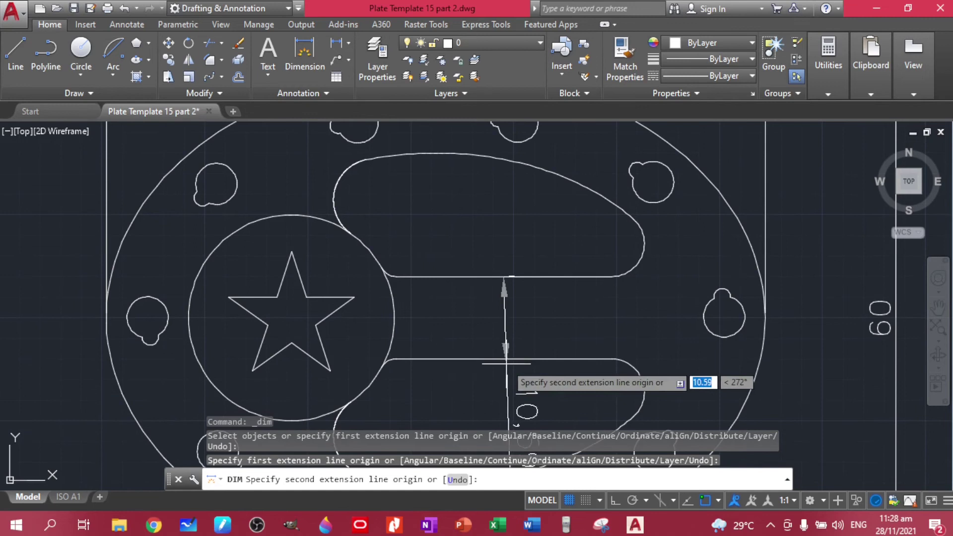
pyautogui.click(504, 359)
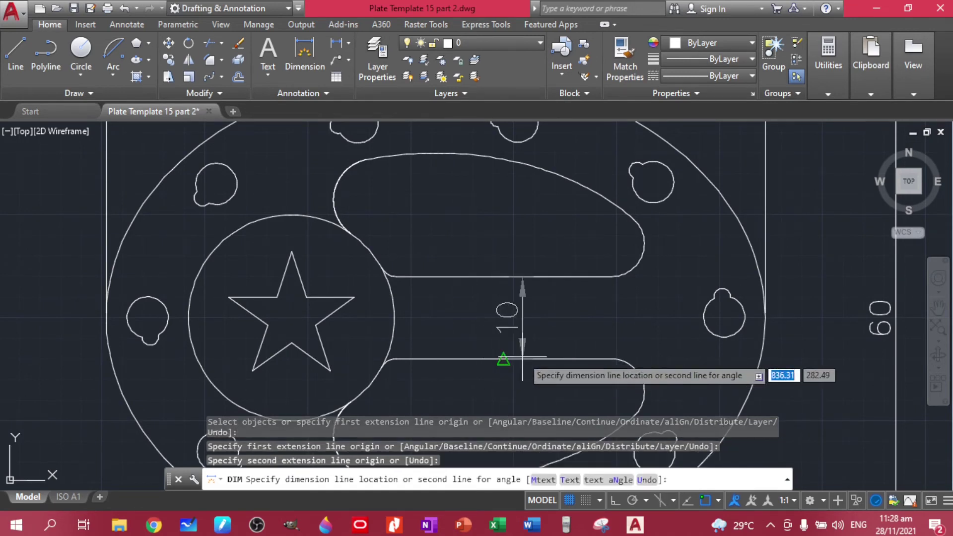
pyautogui.click(503, 362)
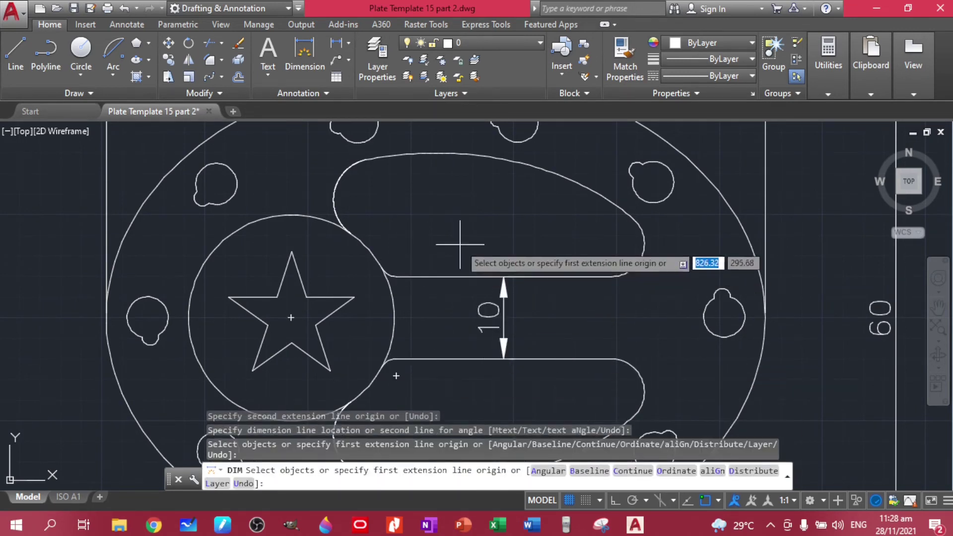
# Add a radius dimension to the large circle around the star, with its text outside the ellipse at lower left
pyautogui.click(349, 45)
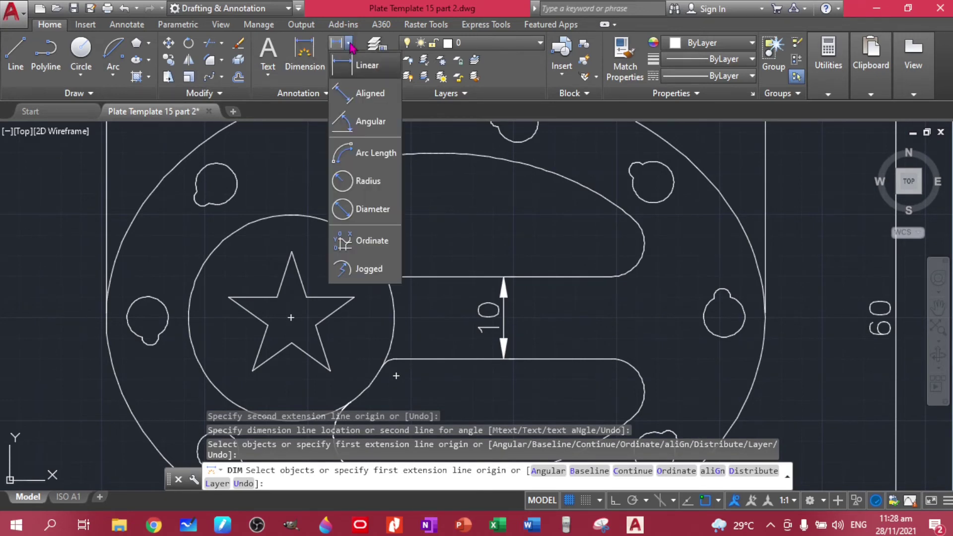
pyautogui.click(357, 185)
pyautogui.scroll(-3, 188, 348)
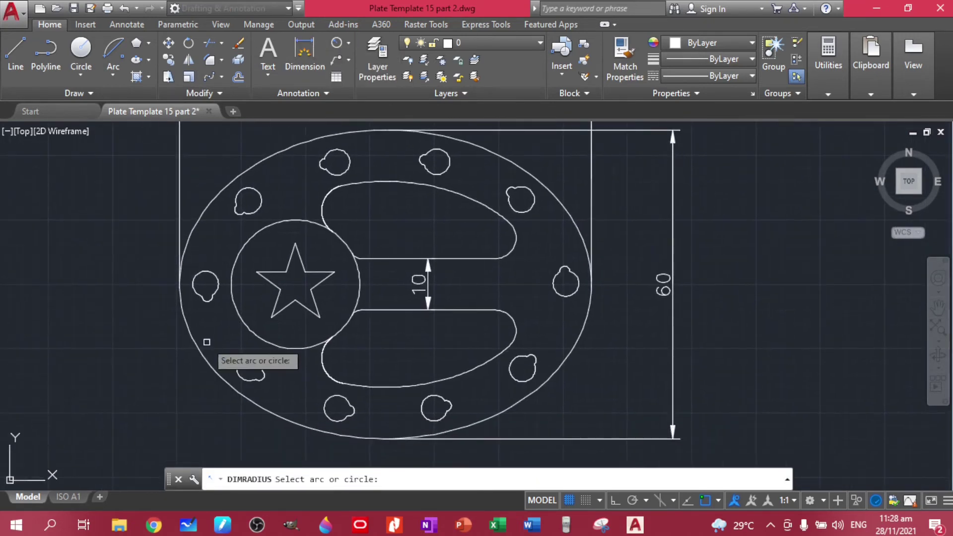
pyautogui.click(237, 314)
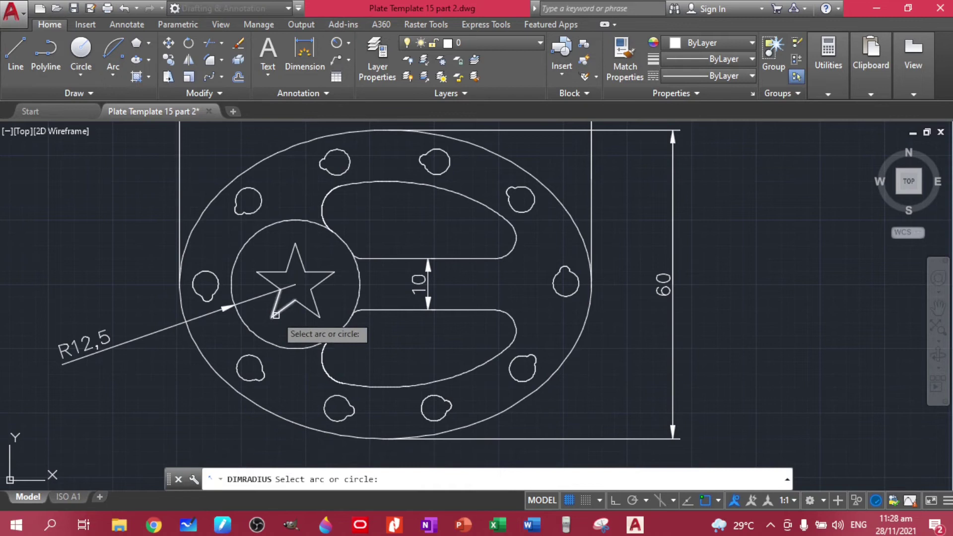
pyautogui.press('Escape')
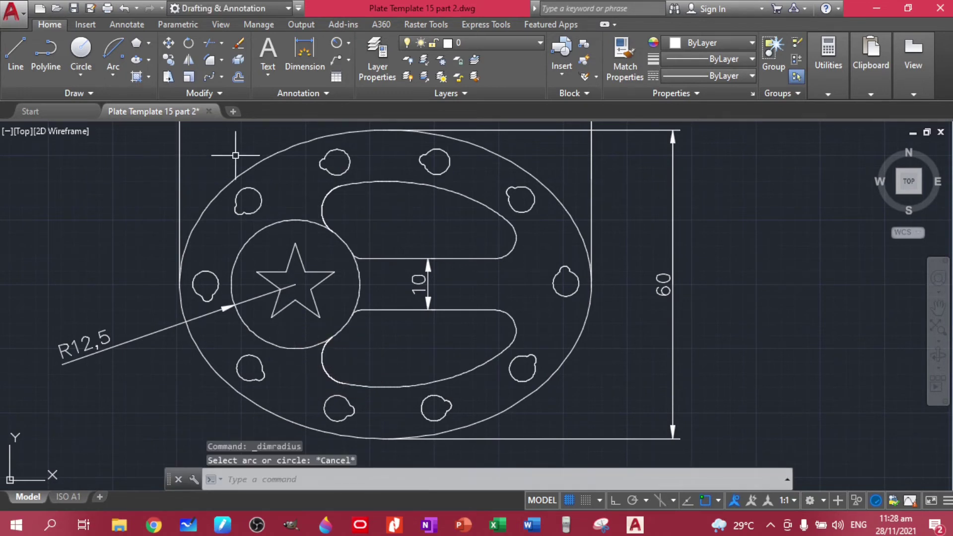
# Draw a circle of radius 8 around the star, centred on the R12.5 circle's centre
pyautogui.click(81, 77)
pyautogui.click(101, 98)
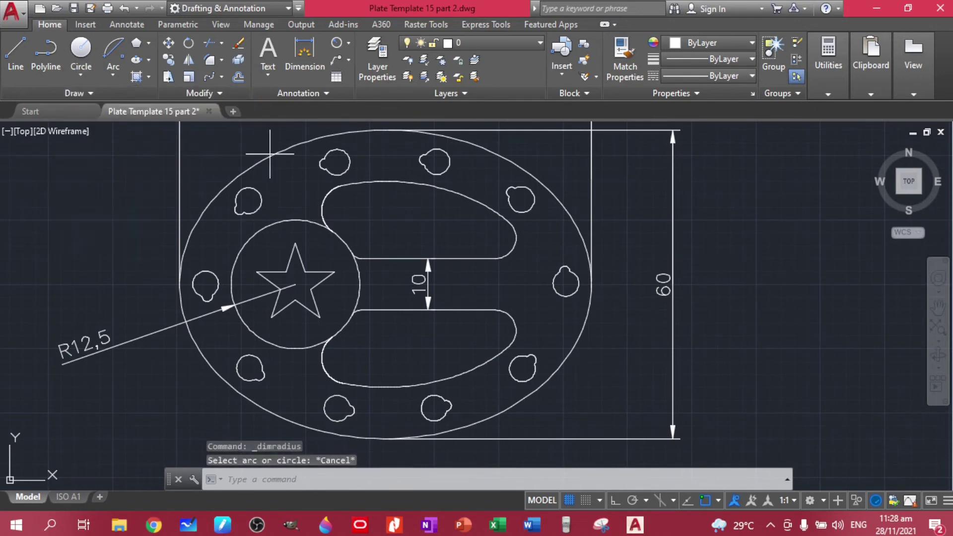
pyautogui.click(295, 284)
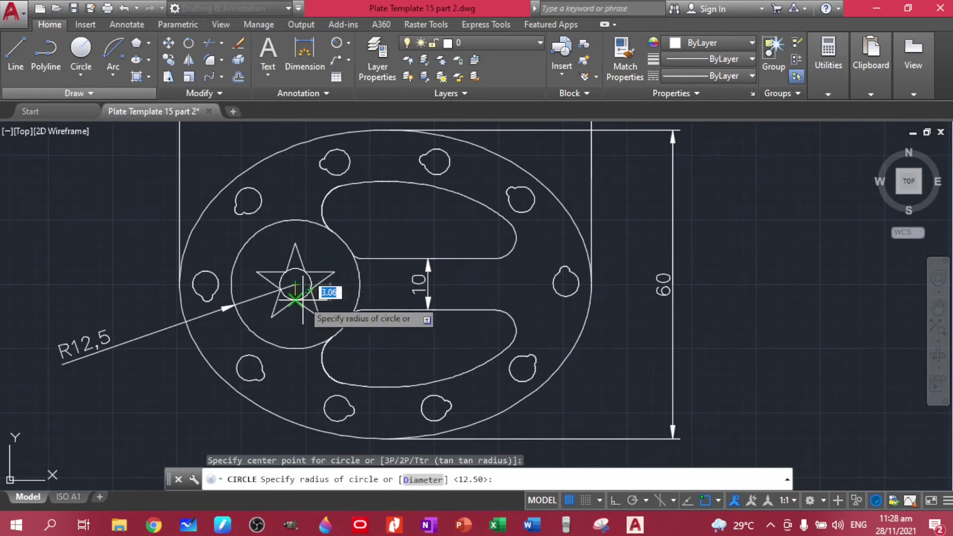
pyautogui.write('8')
pyautogui.press('Return')
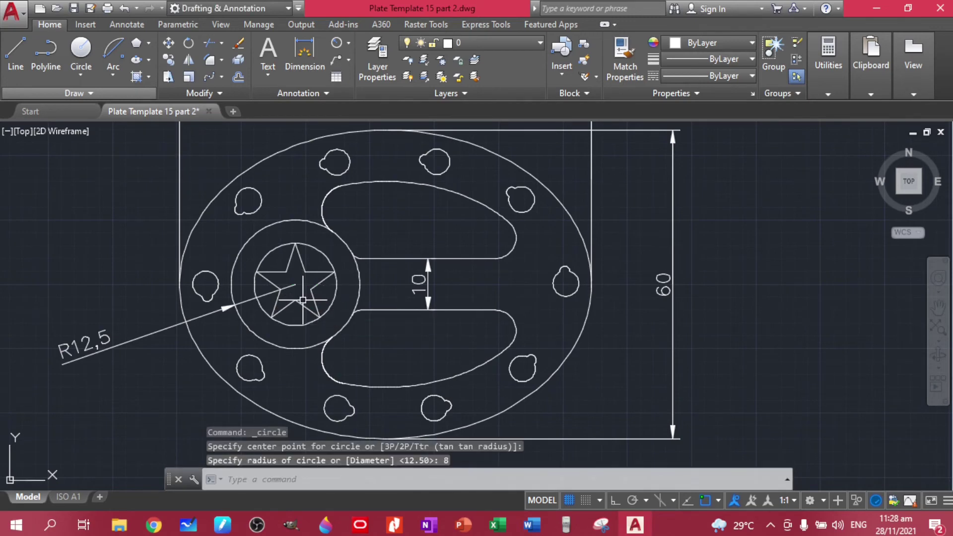
# Trim the radius 8 circle so only the arc between the star's left and lower-left tips is left
pyautogui.scroll(5, 238, 303)
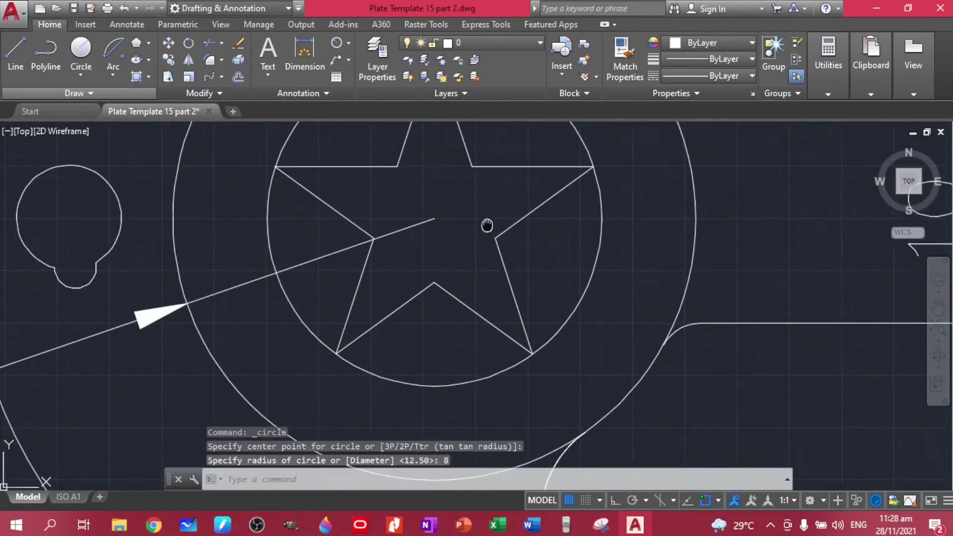
pyautogui.scroll(2, 419, 296)
pyautogui.scroll(-5, 411, 304)
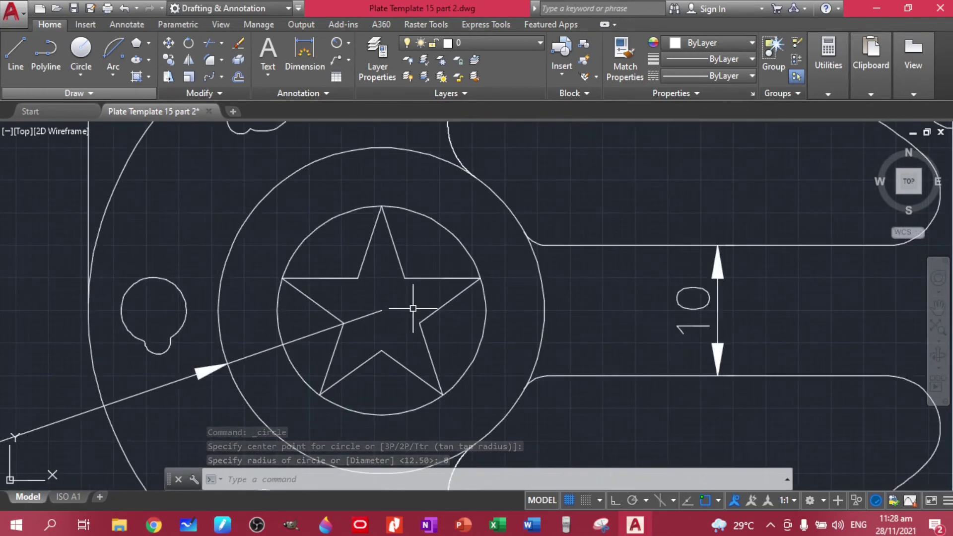
pyautogui.write('tr')
pyautogui.press('Return')
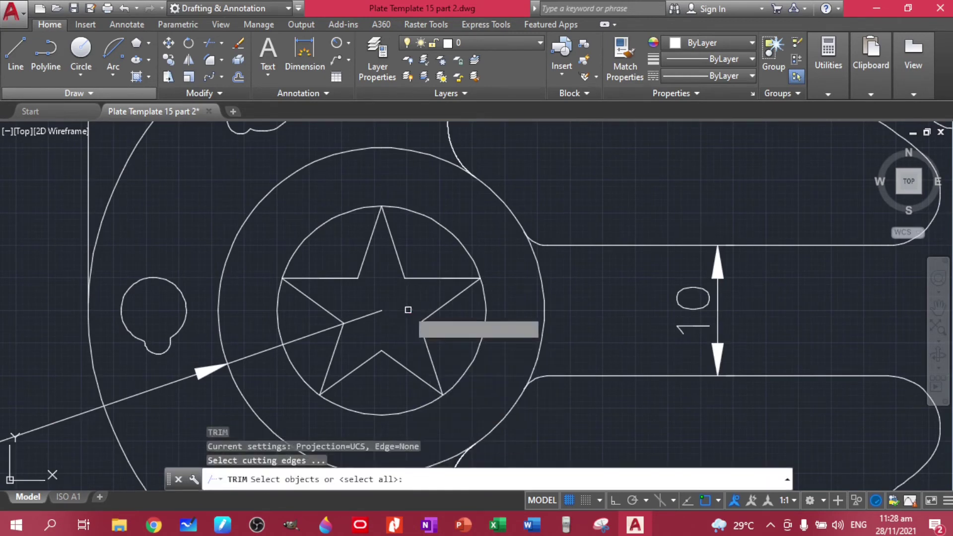
pyautogui.press('Return')
pyautogui.click(342, 214)
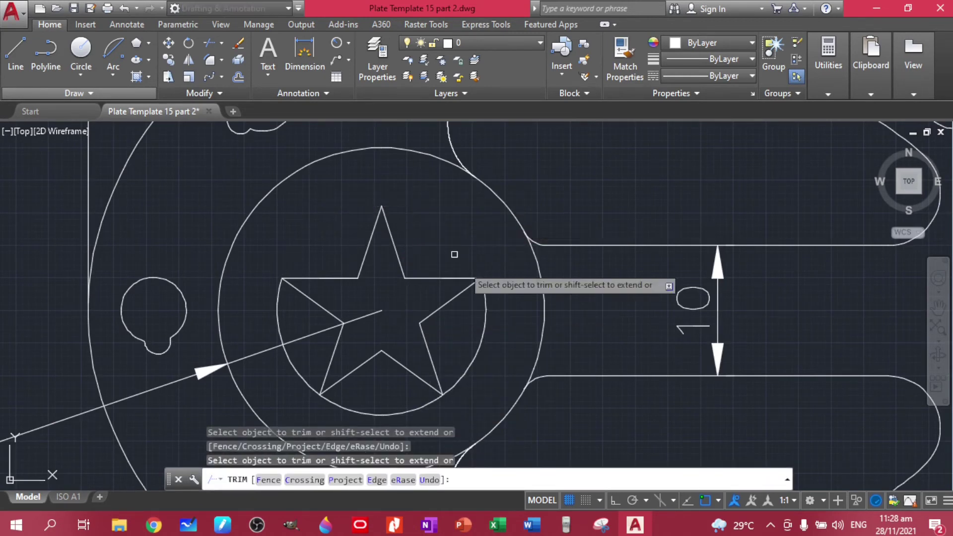
pyautogui.click(476, 351)
pyautogui.click(409, 412)
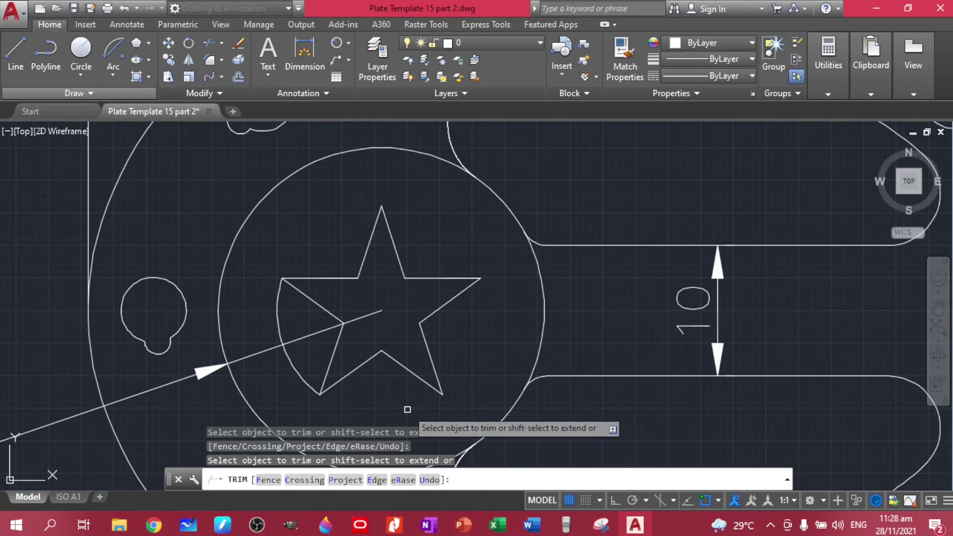
pyautogui.press('Escape')
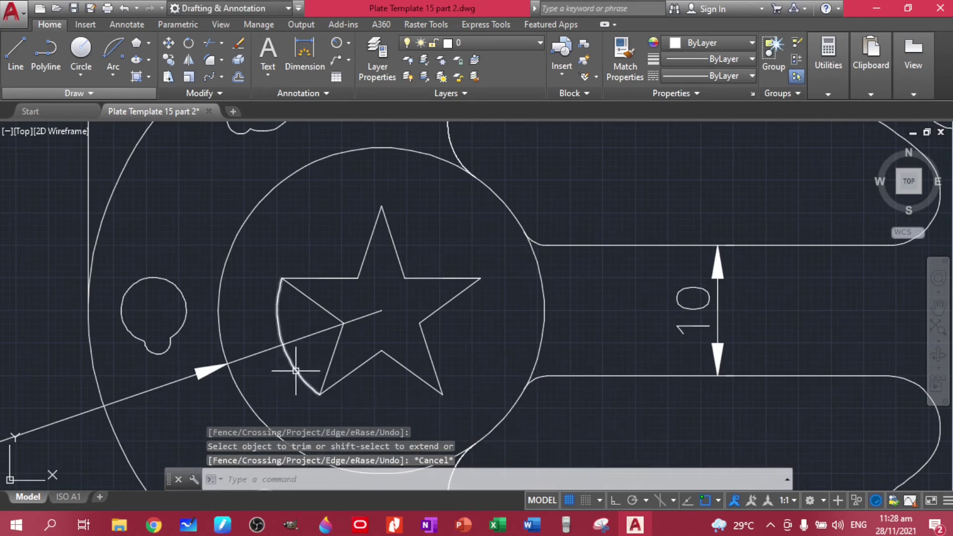
# Change the linetype of the radius 8 arc between the star's tips to a dashed one
pyautogui.click(296, 370)
pyautogui.click(729, 75)
pyautogui.click(715, 216)
pyautogui.press('Escape')
pyautogui.scroll(-3, 472, 305)
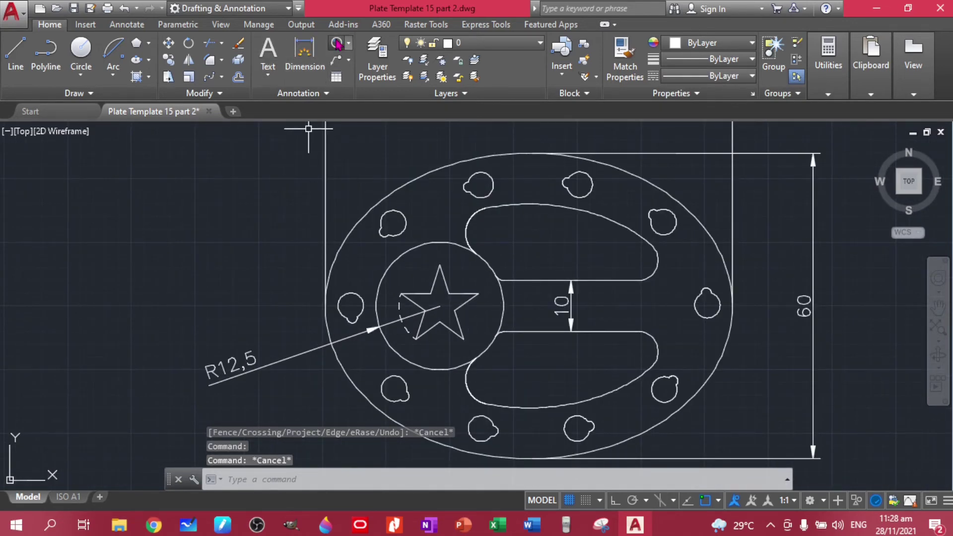
# Add a radius dimension to the dashed arc beside the star, with its text outside the ellipse at lower left
pyautogui.click(339, 44)
pyautogui.click(405, 328)
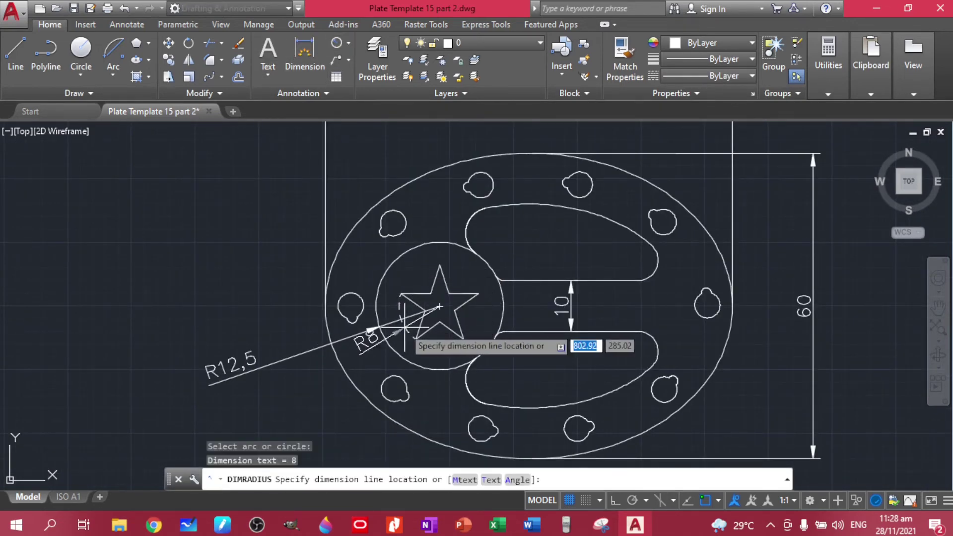
pyautogui.click(288, 420)
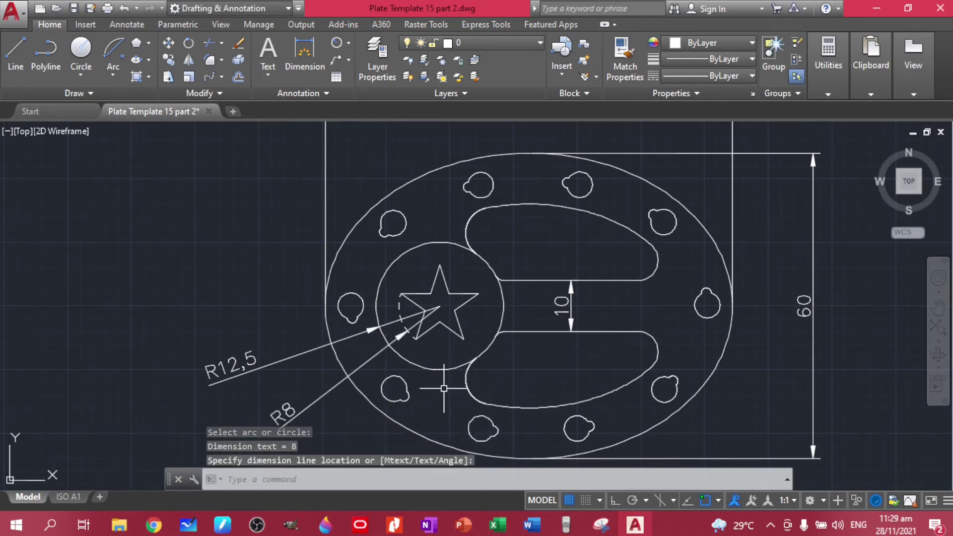
pyautogui.press('Escape')
# Add radius dimensions outside the ellipse for the lower-left hole's main circle and the small lobe of the adjacent bottom hole
pyautogui.scroll(-1, 233, 342)
pyautogui.scroll(3, 245, 362)
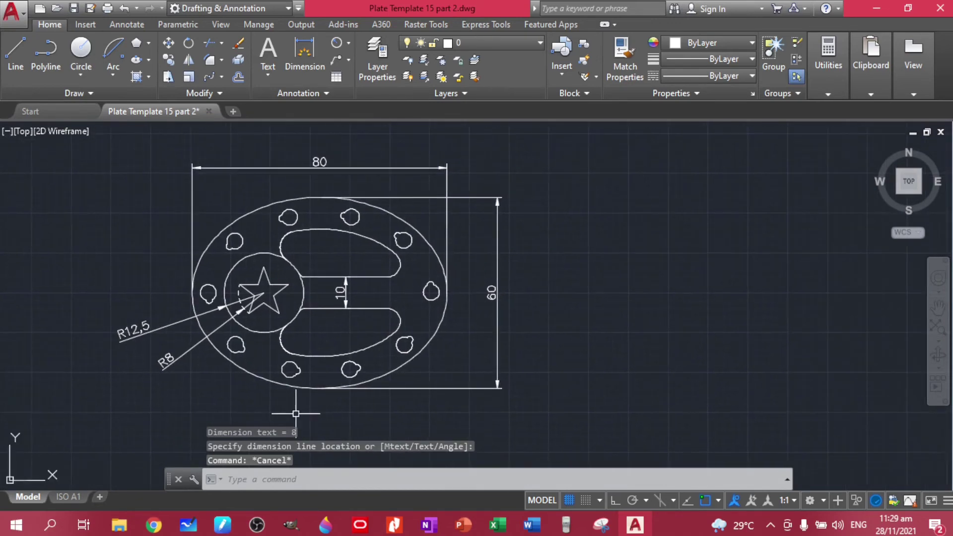
pyautogui.scroll(-2, 281, 335)
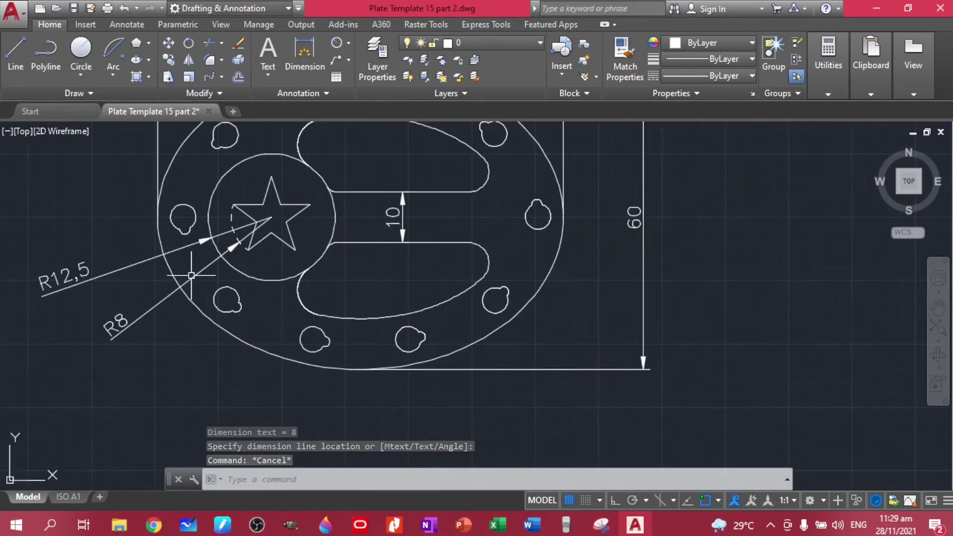
pyautogui.press('Return')
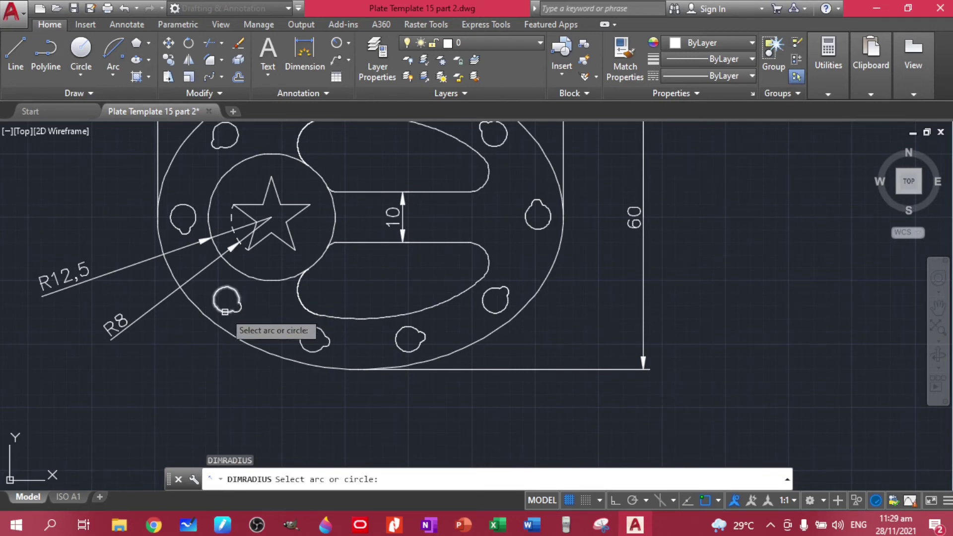
pyautogui.click(226, 311)
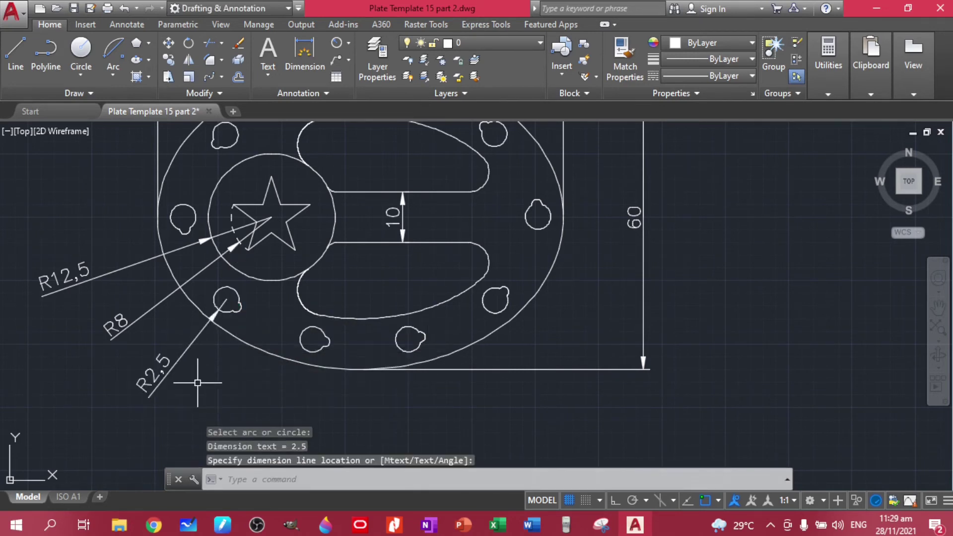
pyautogui.press('Return')
pyautogui.click(326, 345)
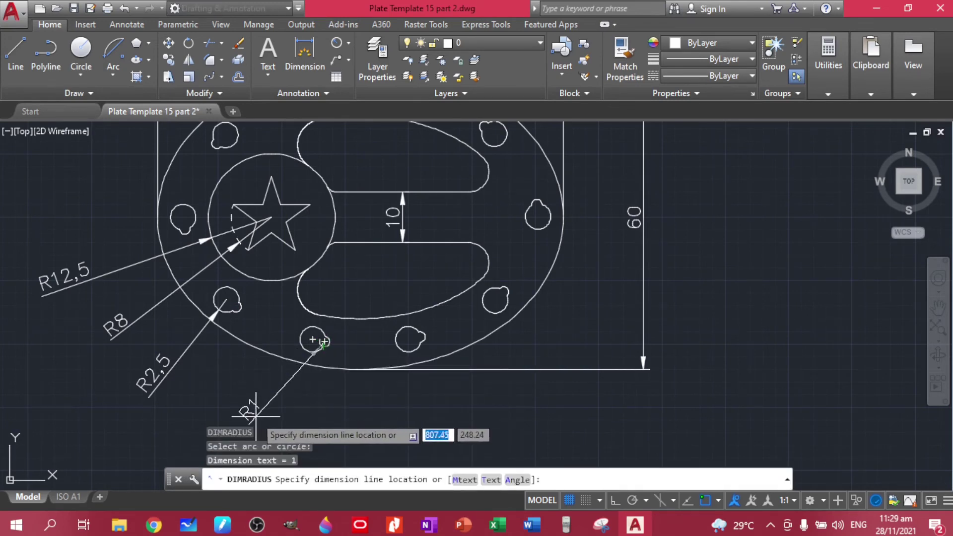
pyautogui.click(251, 410)
# Add radius dimensions to the right-end arc and the left-end arc of the upper cutout, placing both texts outside the cutout
pyautogui.scroll(-2, 520, 343)
pyautogui.moveTo(543, 331); pyautogui.dragTo(484, 380, button='middle')
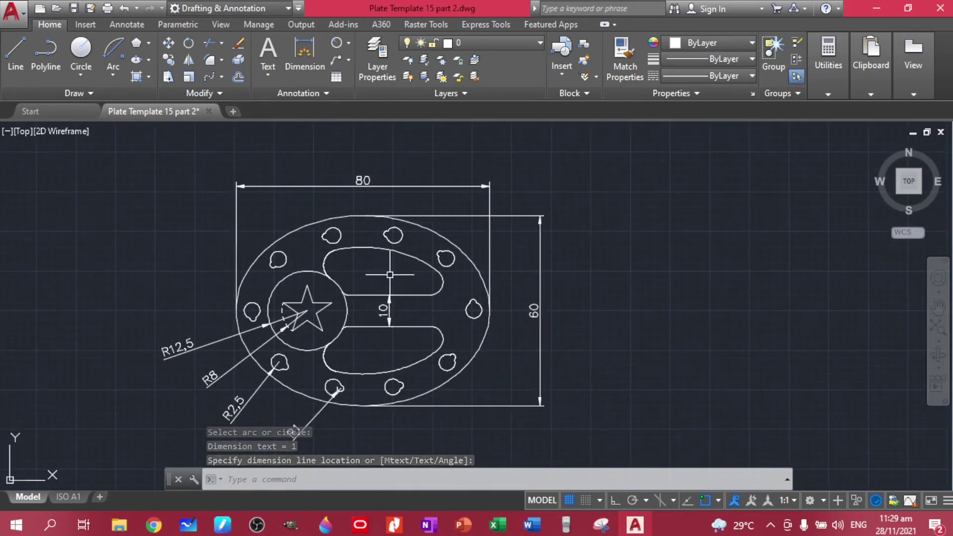
pyautogui.press('Return')
pyautogui.scroll(4, 447, 300)
pyautogui.click(430, 256)
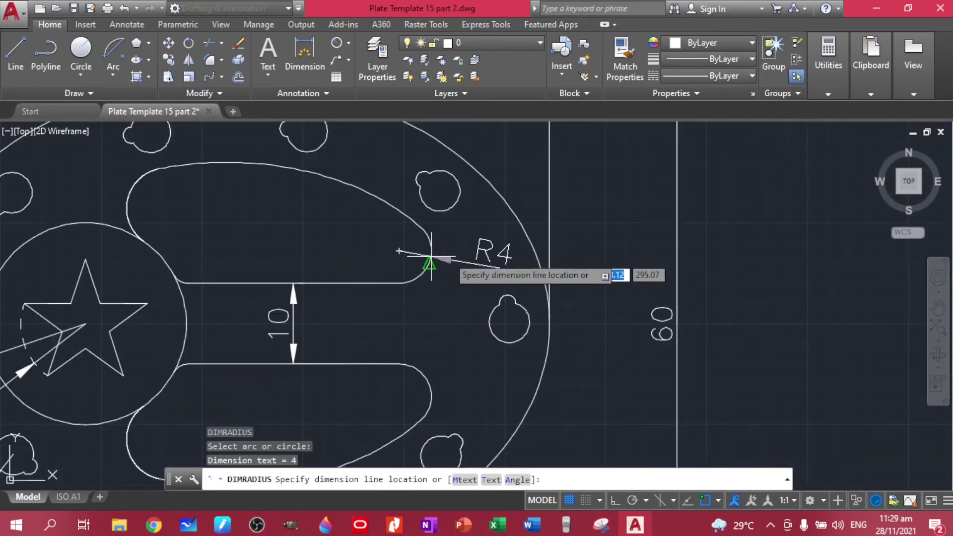
pyautogui.click(533, 210)
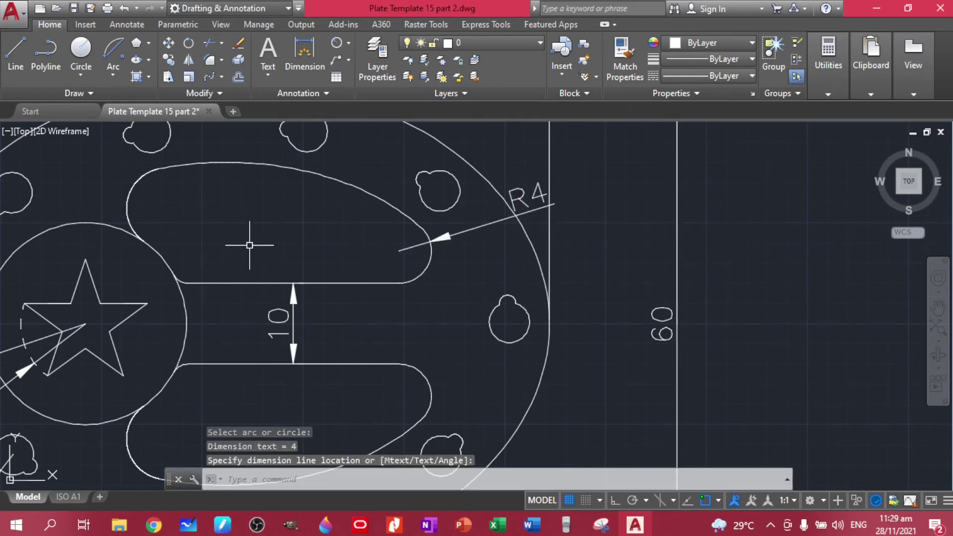
pyautogui.press('Return')
pyautogui.scroll(-4, 133, 203)
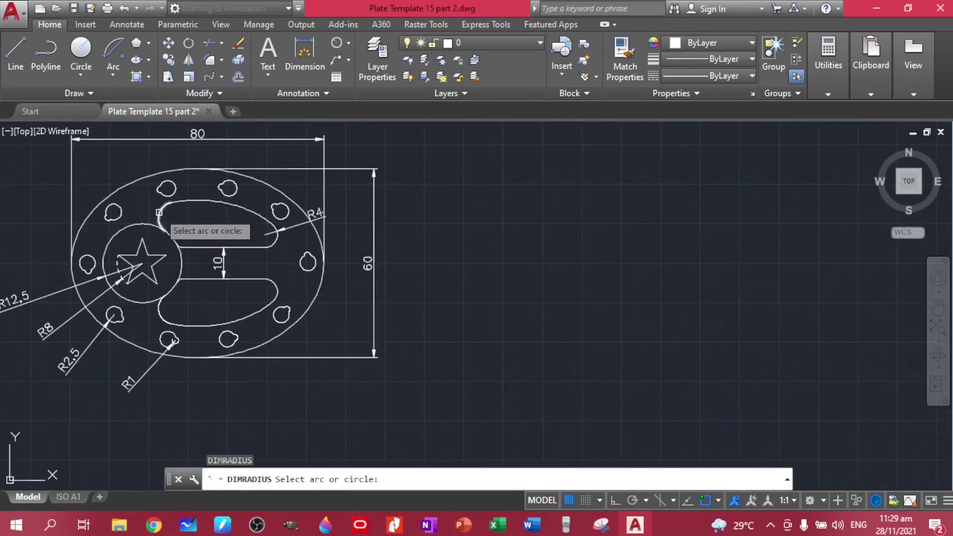
pyautogui.click(165, 218)
pyautogui.click(107, 164)
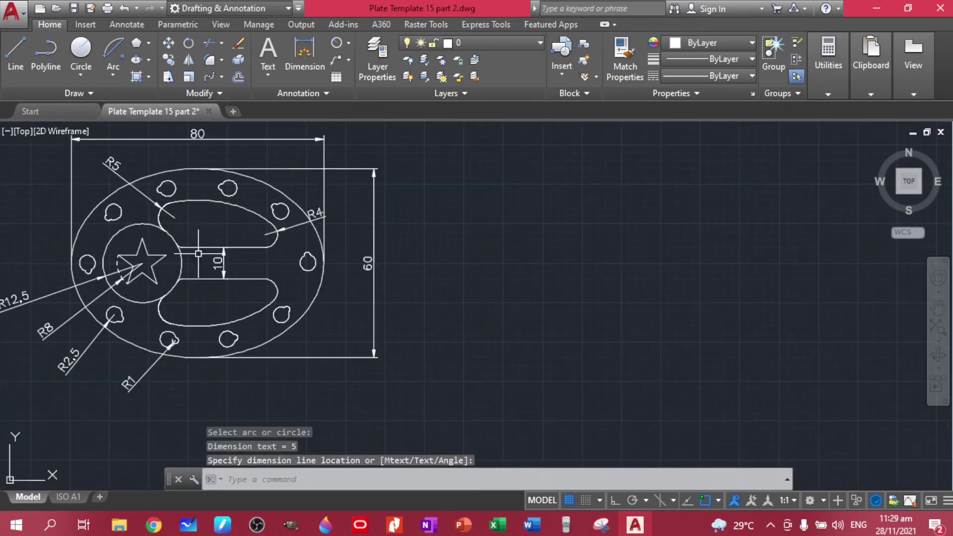
# Add a radius dimension to the small fillet at the upper cutout's lower-left corner, with its text inside the cutout
pyautogui.press('Return')
pyautogui.scroll(2, 186, 245)
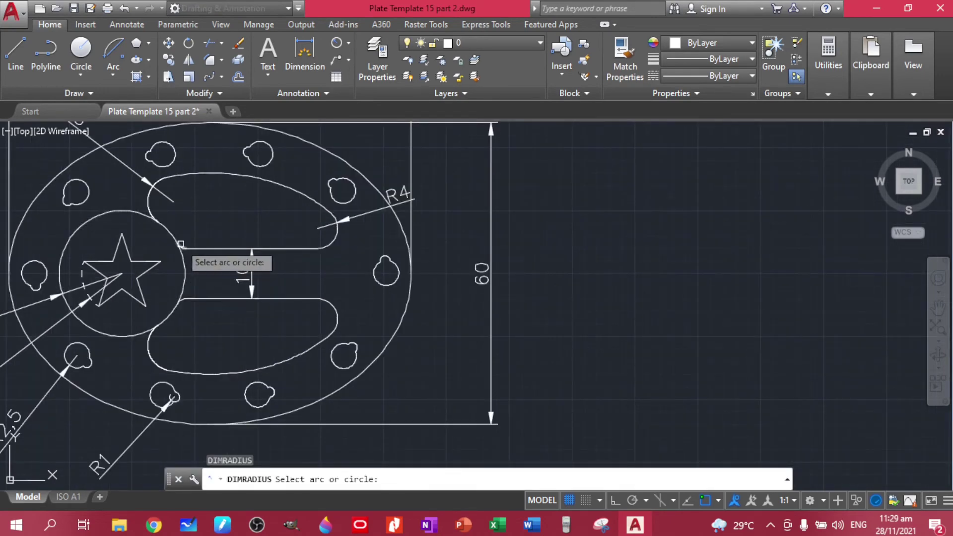
pyautogui.click(181, 247)
pyautogui.click(216, 218)
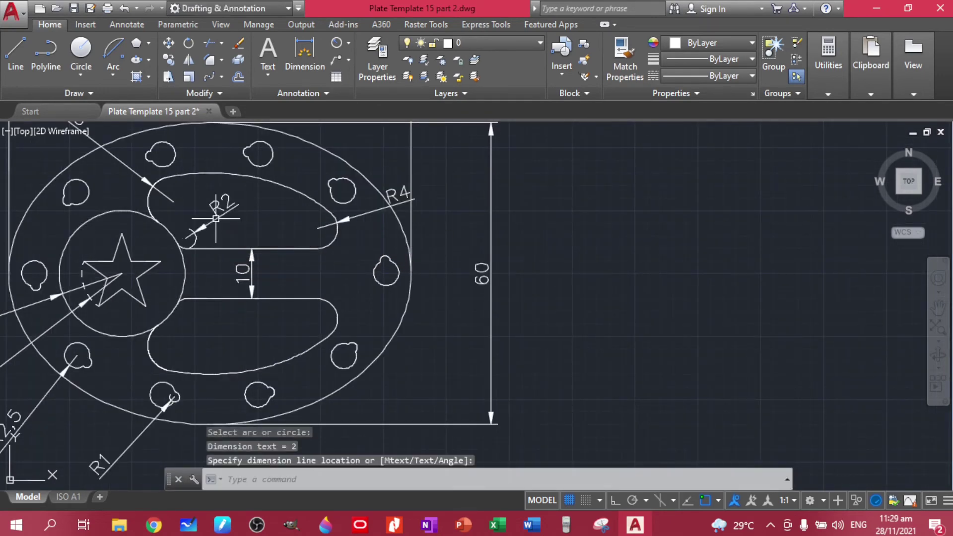
# Hatch the star with the SOLID pattern in orange 248,153,30
pyautogui.scroll(-3, 319, 252)
pyautogui.moveTo(319, 252); pyautogui.dragTo(298, 283, button='middle')
pyautogui.scroll(4, 353, 375)
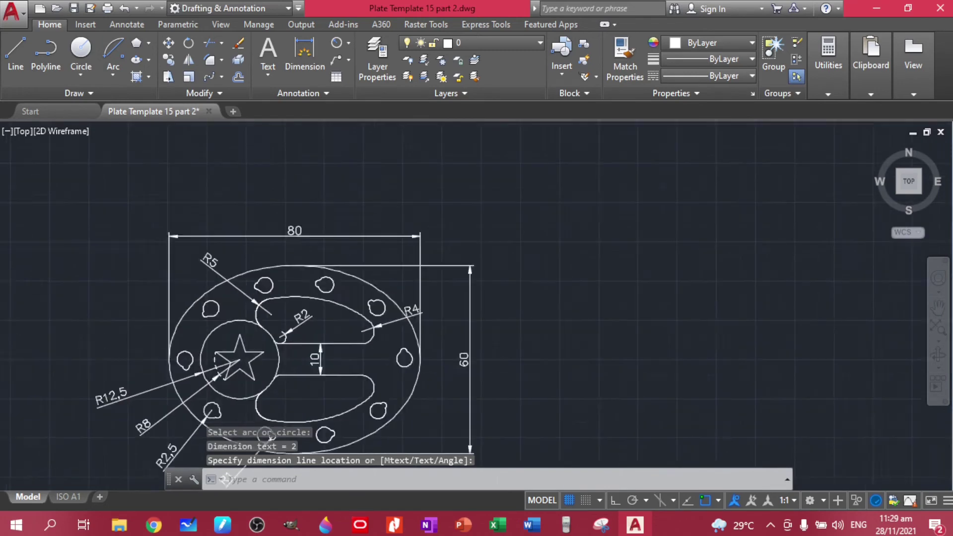
pyautogui.moveTo(352, 375); pyautogui.dragTo(351, 239, button='middle')
pyautogui.scroll(-3, 349, 254)
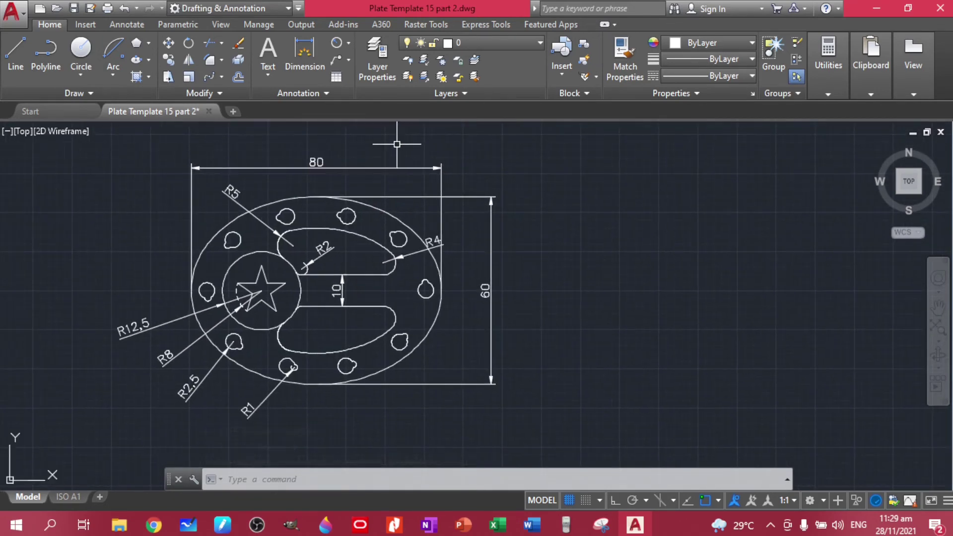
pyautogui.click(150, 77)
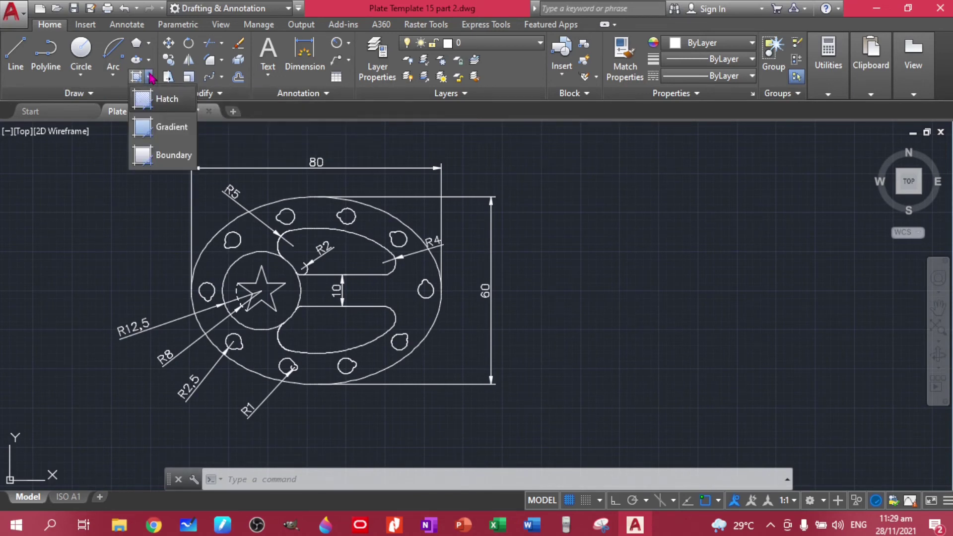
pyautogui.click(149, 102)
pyautogui.scroll(4, 263, 285)
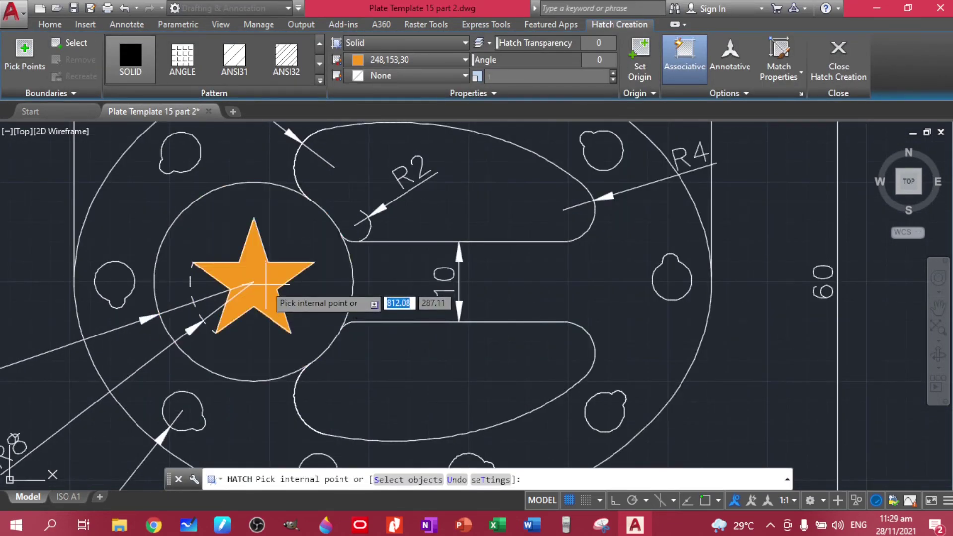
pyautogui.click(266, 285)
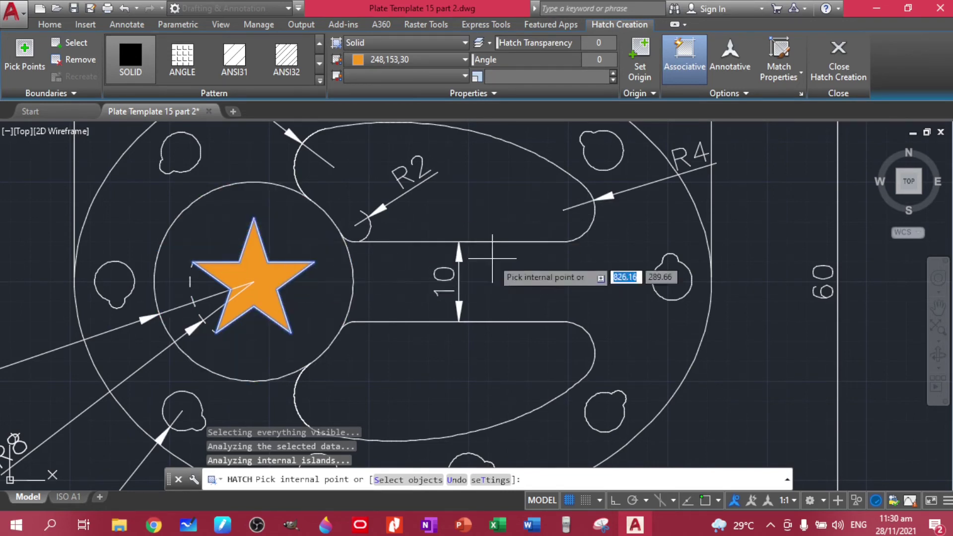
pyautogui.click(838, 59)
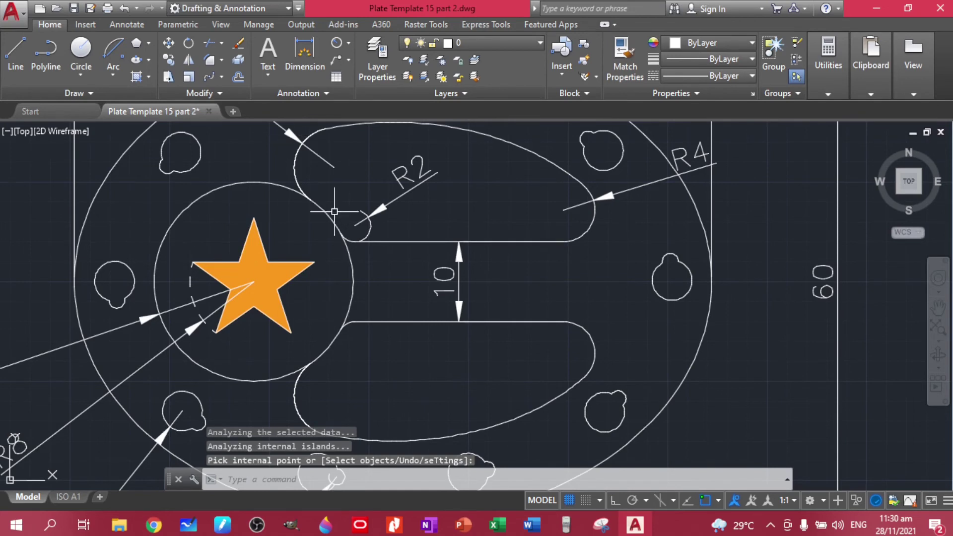
# Set up a GR_LINEAR gradient fill running from purple 169,83,160 to green 88,186,72
pyautogui.click(149, 77)
pyautogui.click(154, 128)
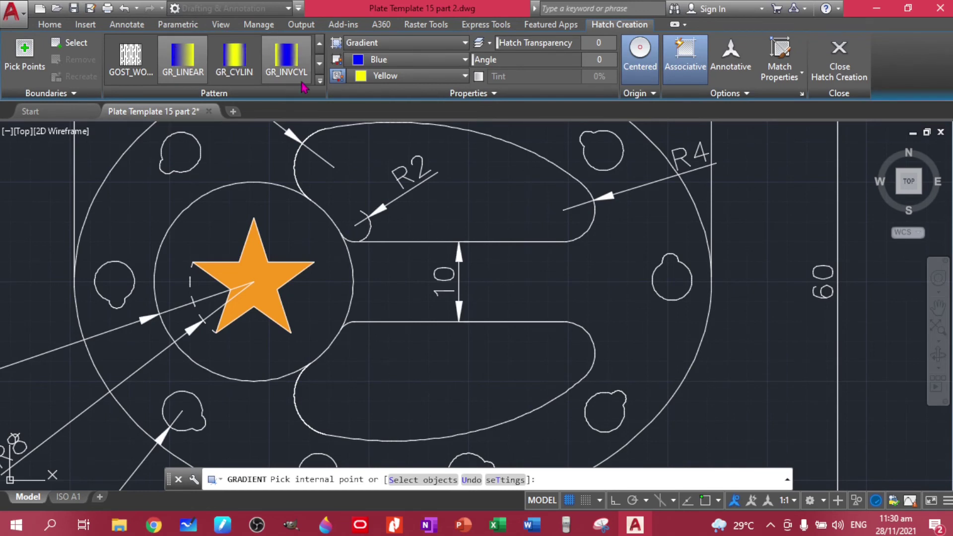
pyautogui.click(319, 81)
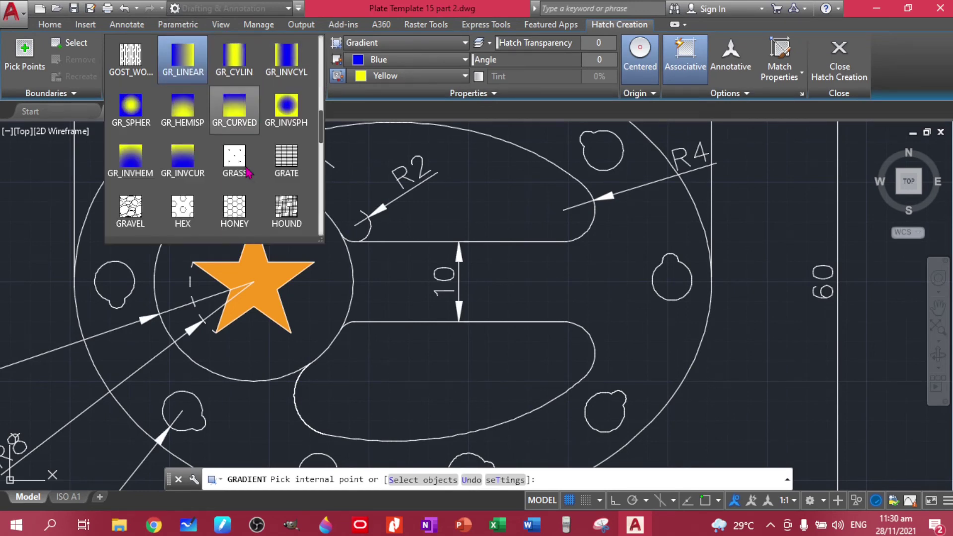
pyautogui.click(426, 63)
pyautogui.click(427, 62)
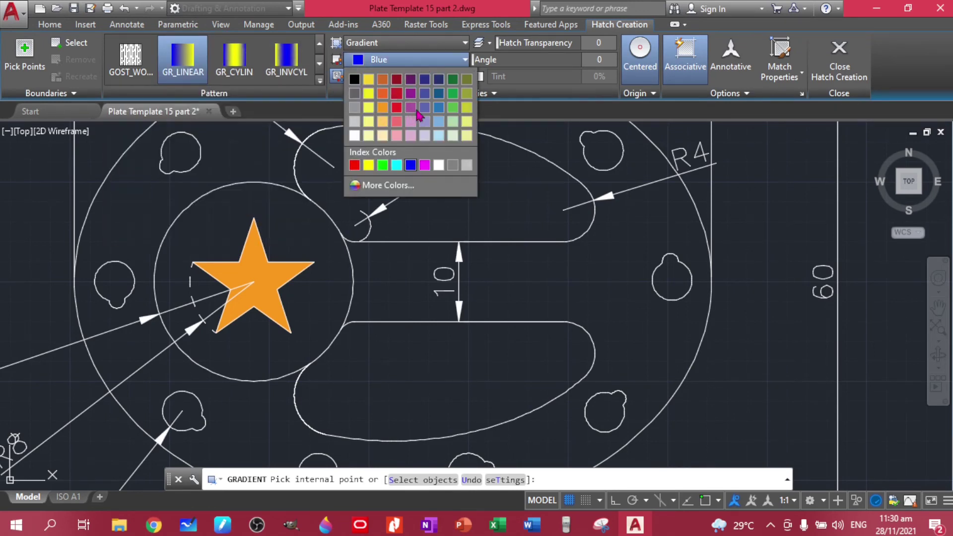
pyautogui.click(411, 108)
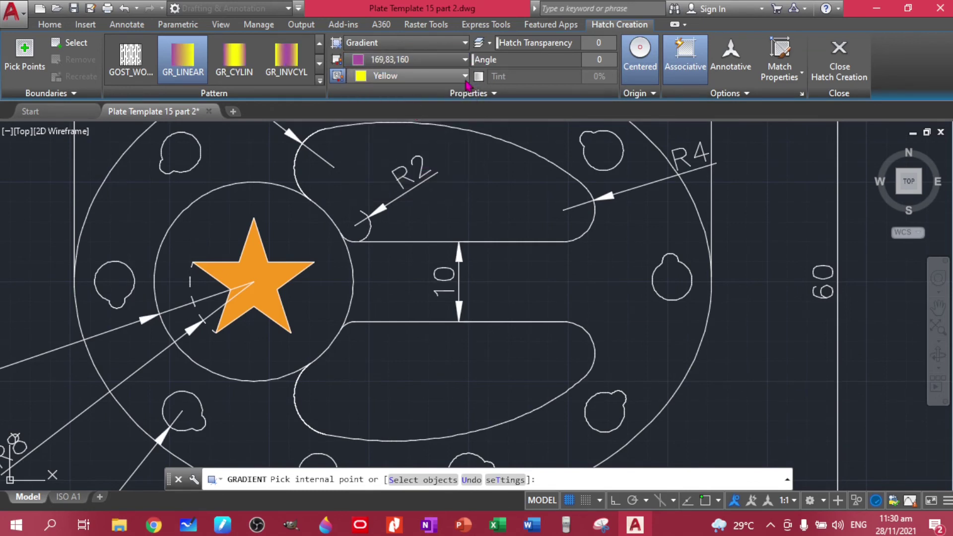
pyautogui.click(463, 79)
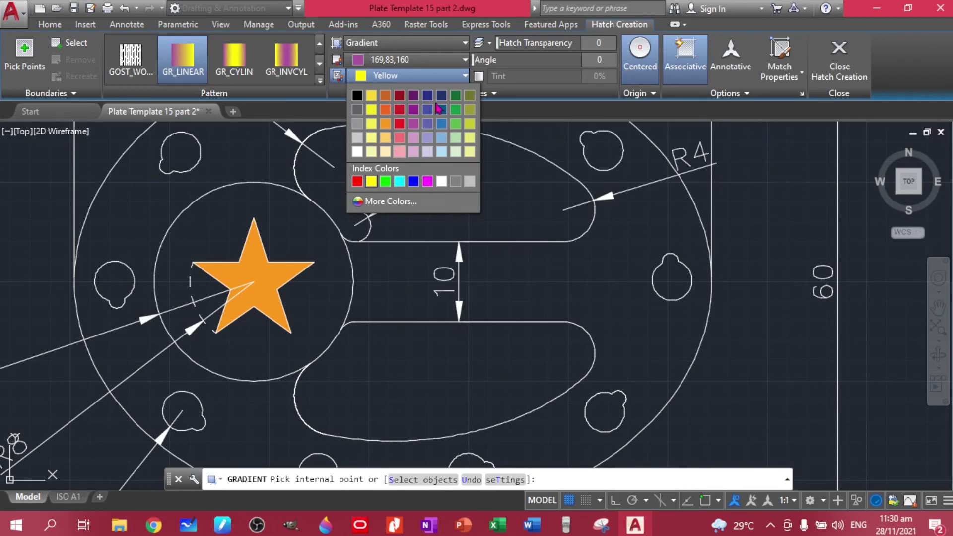
pyautogui.click(457, 115)
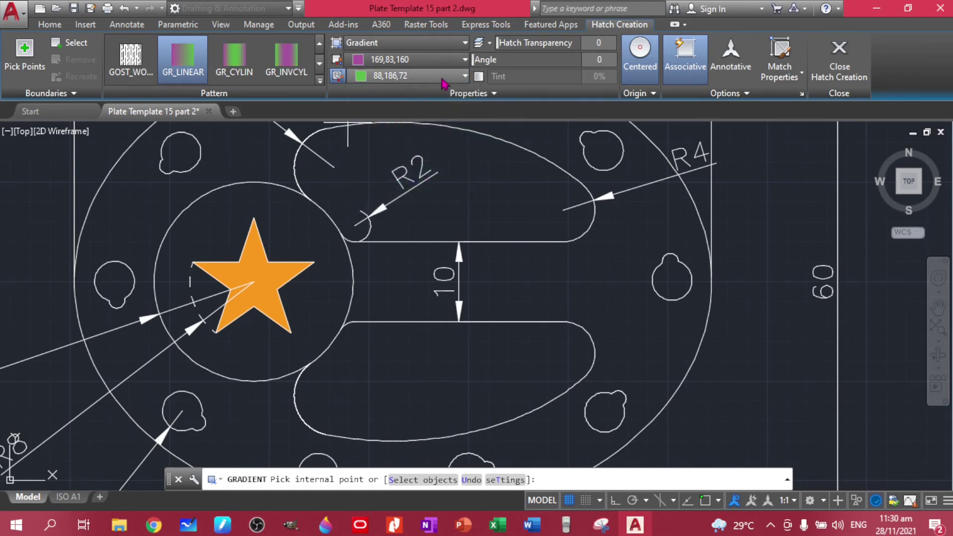
# Try to fill the leftmost, lower and rightmost small holes with the purple-to-green gradient in a single operation
pyautogui.click(114, 280)
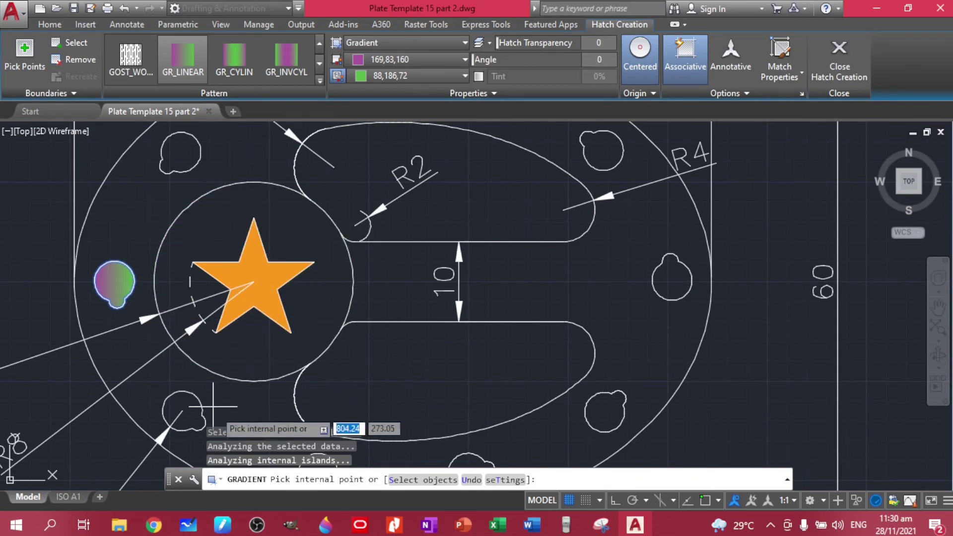
pyautogui.click(182, 410)
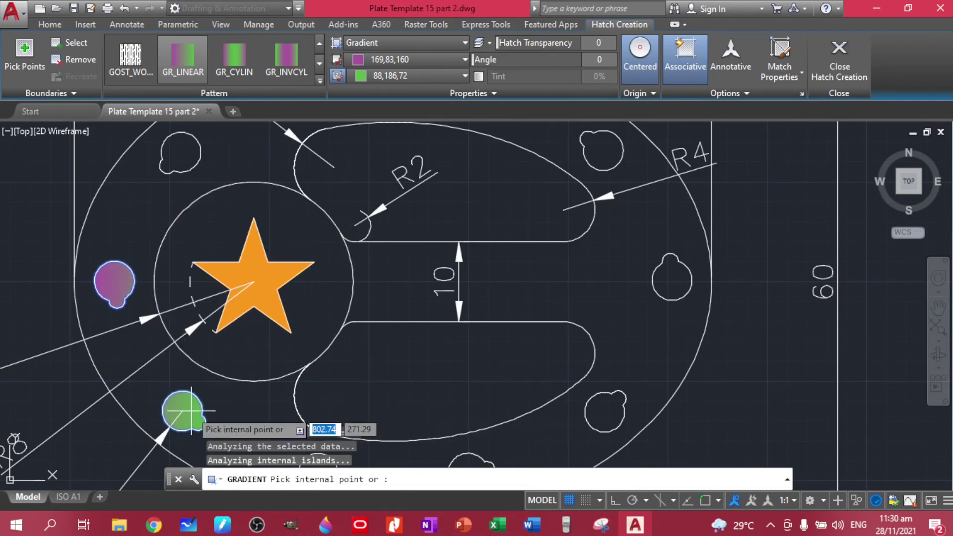
pyautogui.click(412, 397)
pyautogui.moveTo(413, 397); pyautogui.dragTo(405, 291, button='middle')
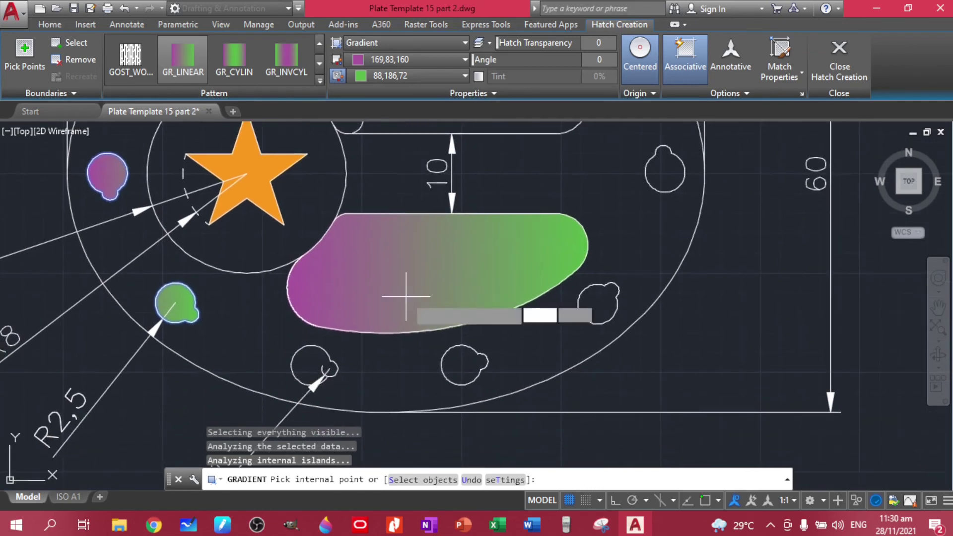
pyautogui.click(316, 363)
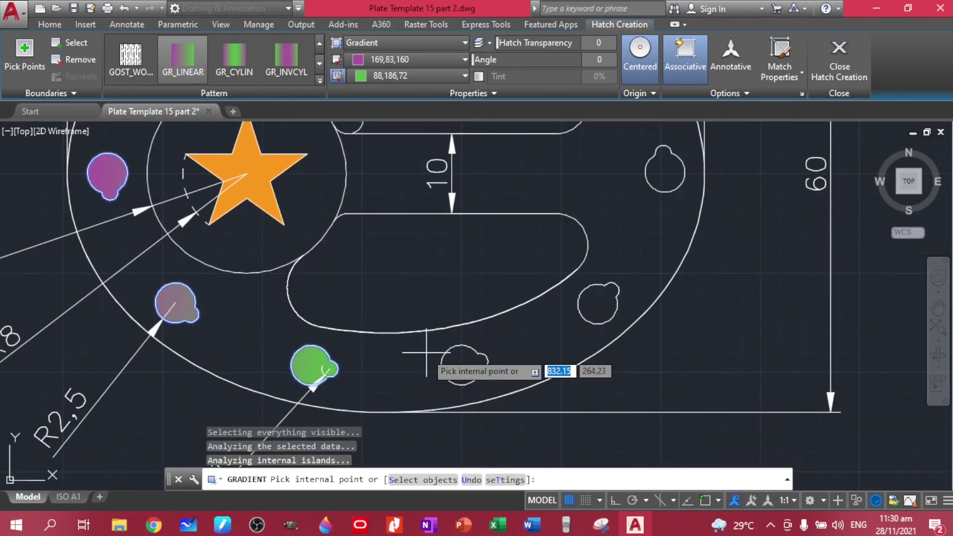
pyautogui.click(463, 365)
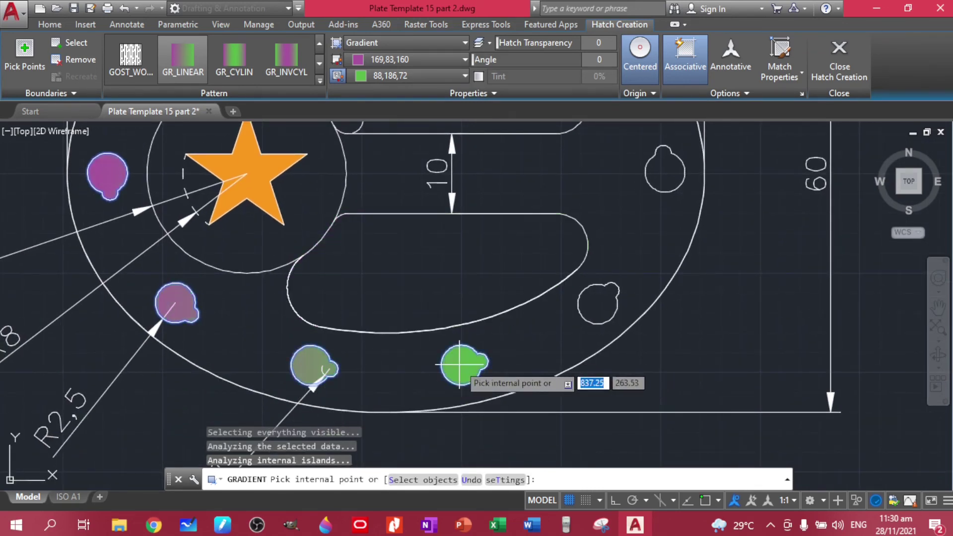
pyautogui.click(593, 308)
pyautogui.moveTo(655, 178); pyautogui.dragTo(627, 293, button='middle')
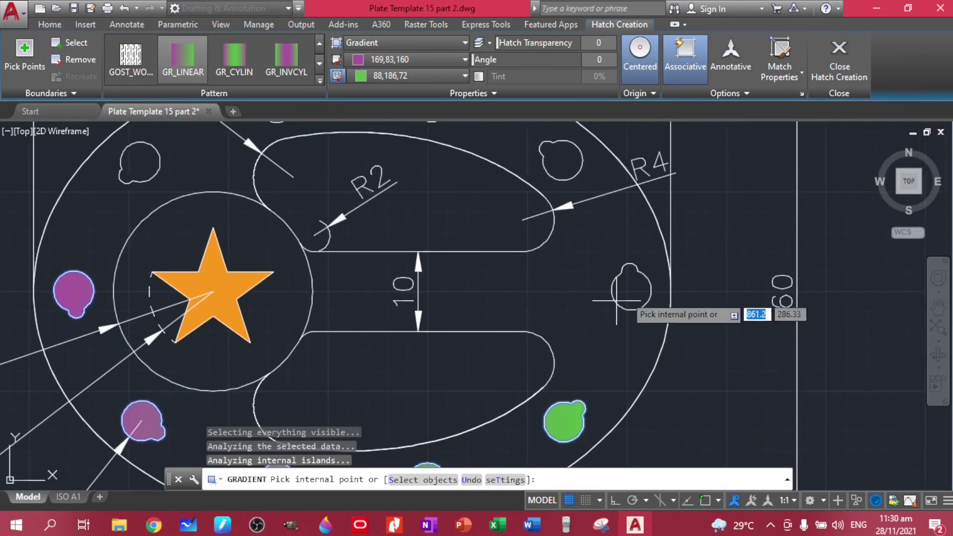
pyautogui.click(638, 285)
pyautogui.scroll(-5, 603, 367)
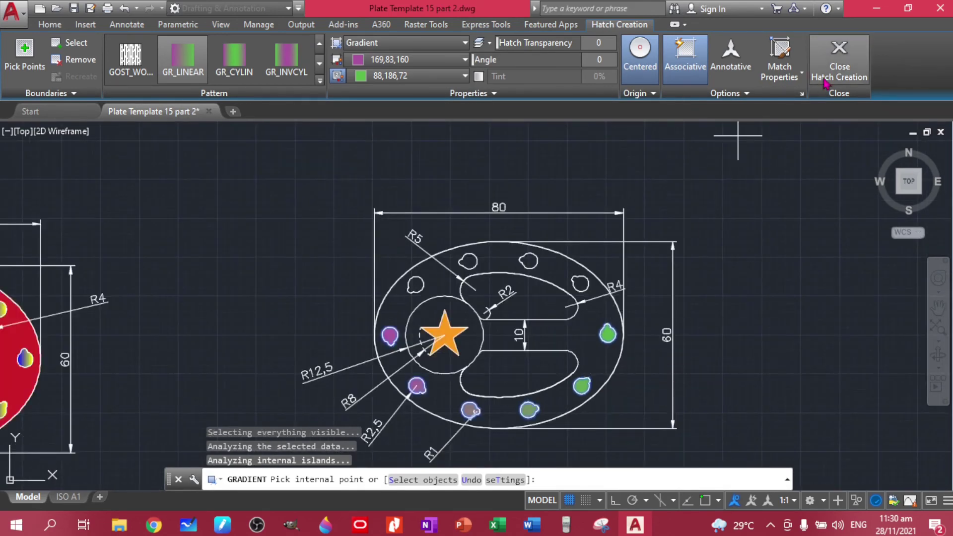
pyautogui.scroll(6, 656, 219)
pyautogui.scroll(-2, 656, 219)
pyautogui.moveTo(657, 426); pyautogui.dragTo(657, 229, button='middle')
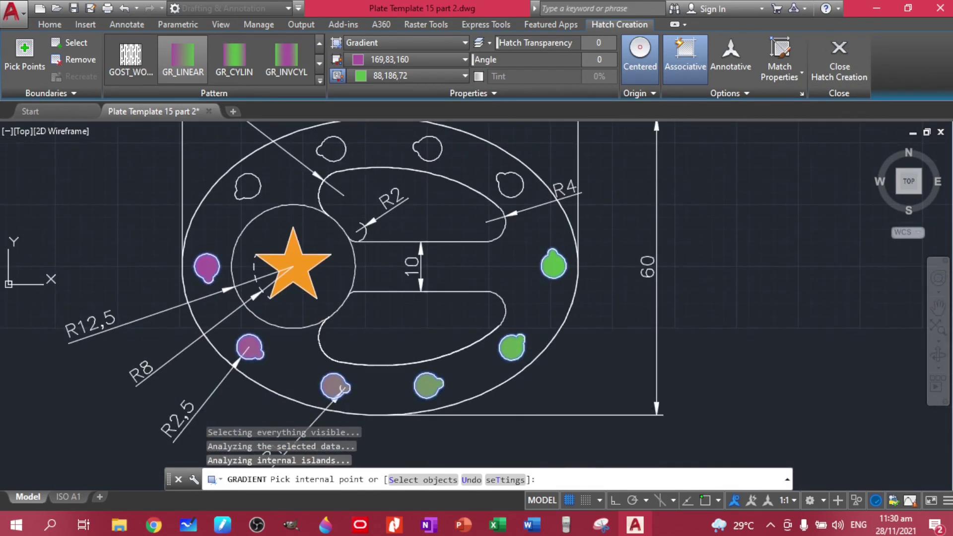
pyautogui.click(839, 62)
pyautogui.hotkey('ctrl', 'z')
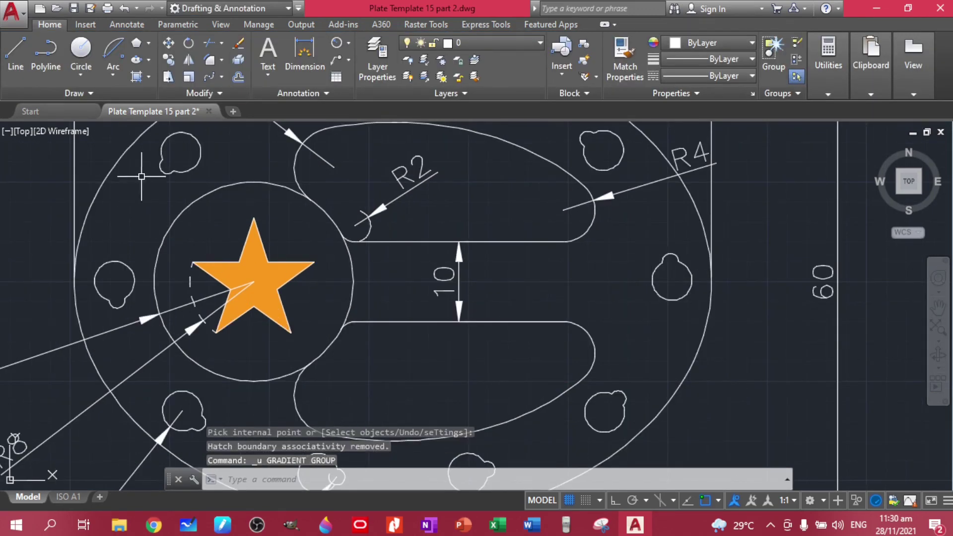
# Fill the leftmost small hole with a GR_LINEAR gradient running from magenta to yellow
pyautogui.click(148, 77)
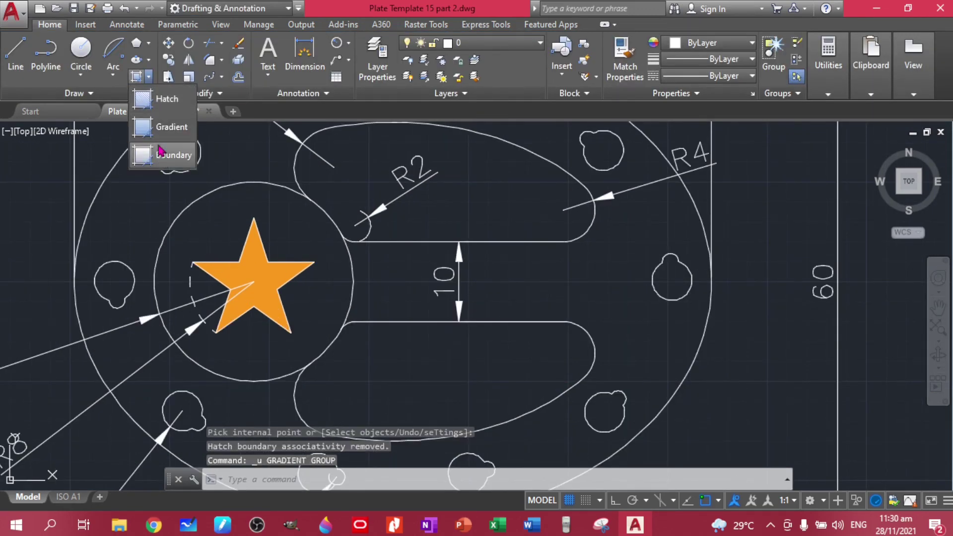
pyautogui.click(159, 127)
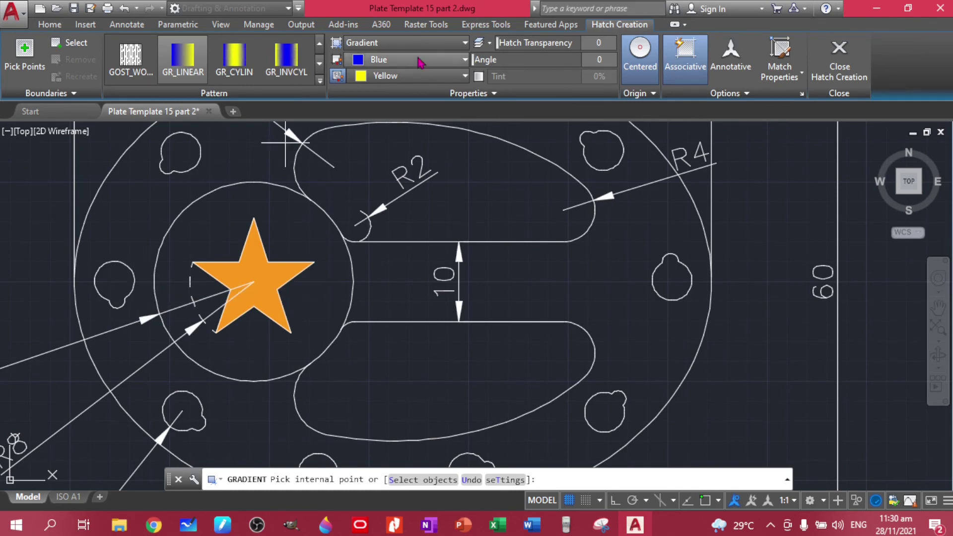
pyautogui.click(433, 60)
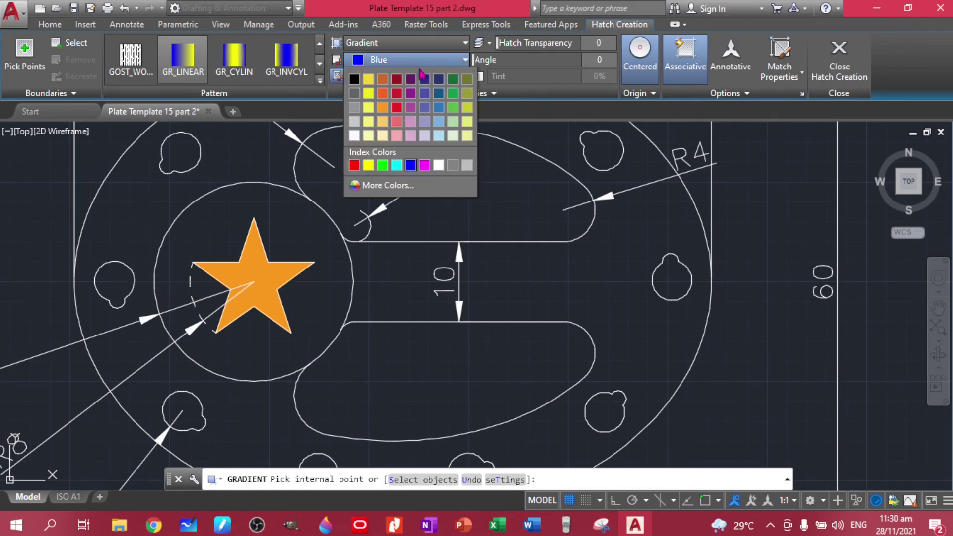
pyautogui.click(425, 165)
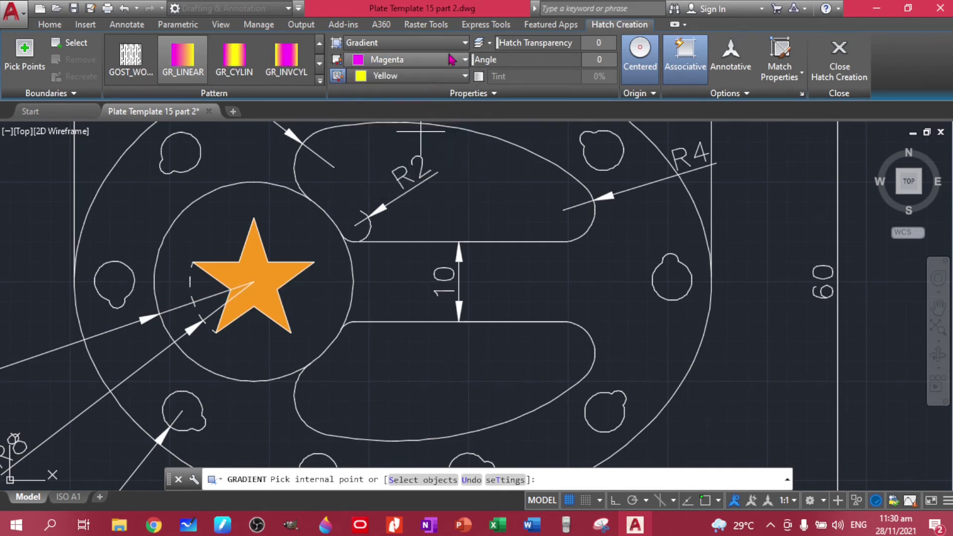
pyautogui.click(114, 280)
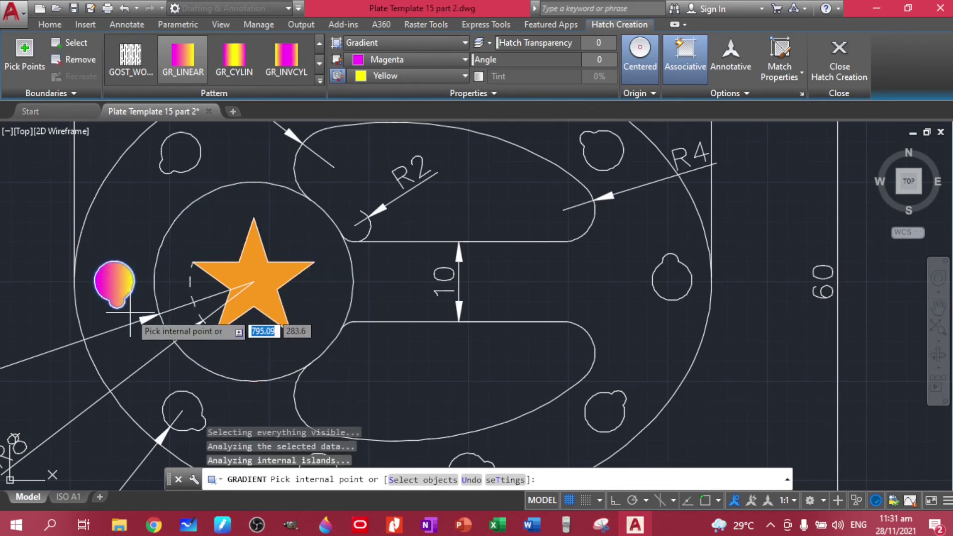
pyautogui.press('Return')
# Fill the lower-left hole and the bottom hole marked R1 with separate magenta-to-yellow gradients
pyautogui.press('Return')
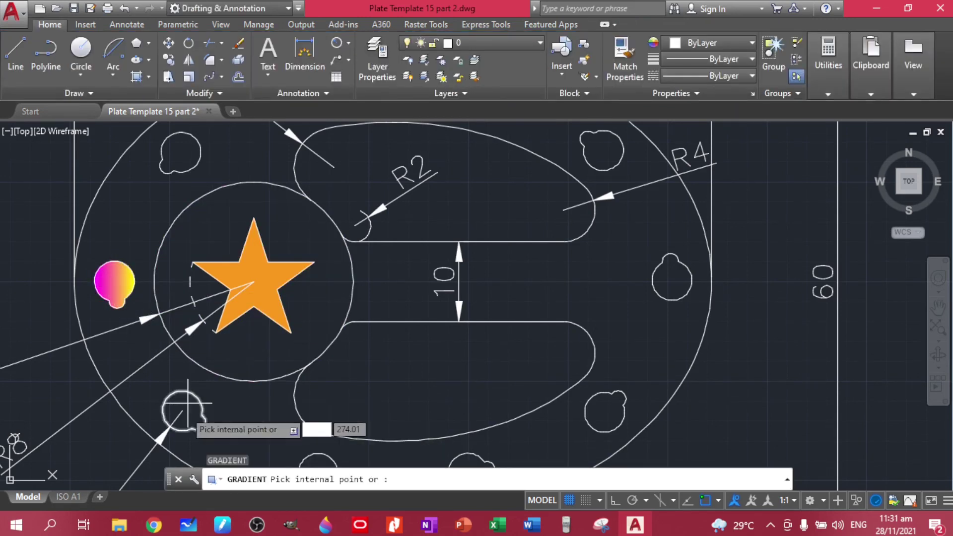
pyautogui.click(181, 406)
pyautogui.press('Return')
pyautogui.moveTo(257, 388); pyautogui.dragTo(261, 264, button='middle')
pyautogui.press('Return')
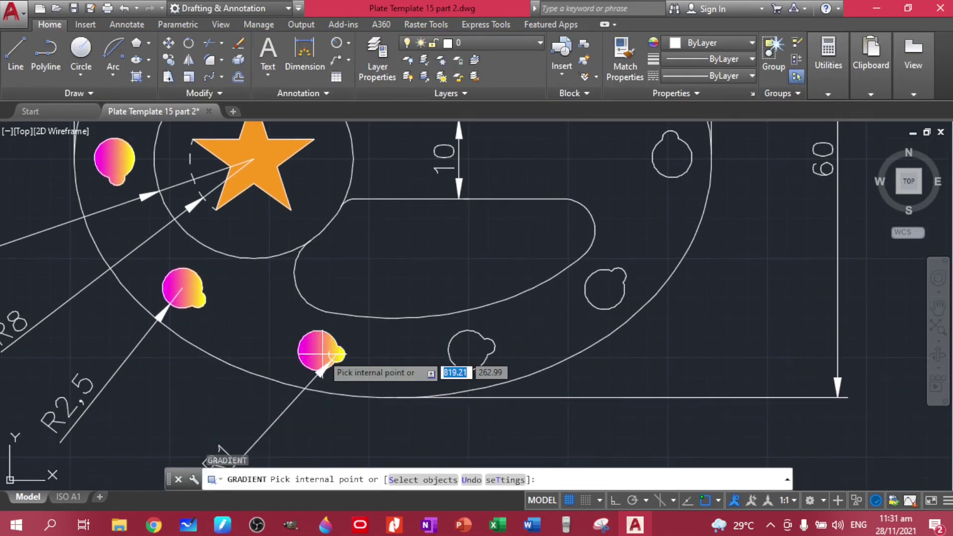
pyautogui.click(321, 357)
pyautogui.press('Return')
# Apply separate magenta-to-yellow gradients to the right-hand bottom hole and the lower-right hole
pyautogui.press('Return')
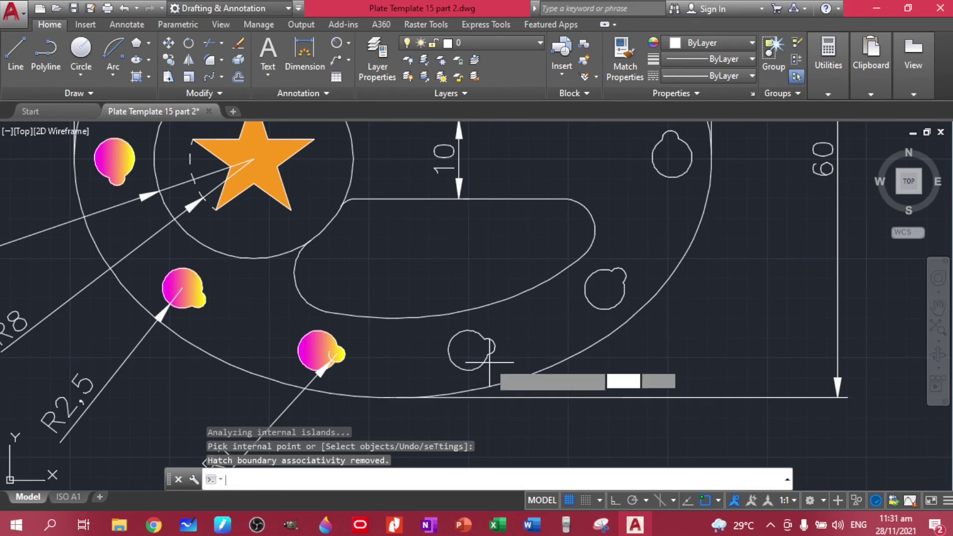
pyautogui.click(462, 349)
pyautogui.press('Return')
pyautogui.press('Return')
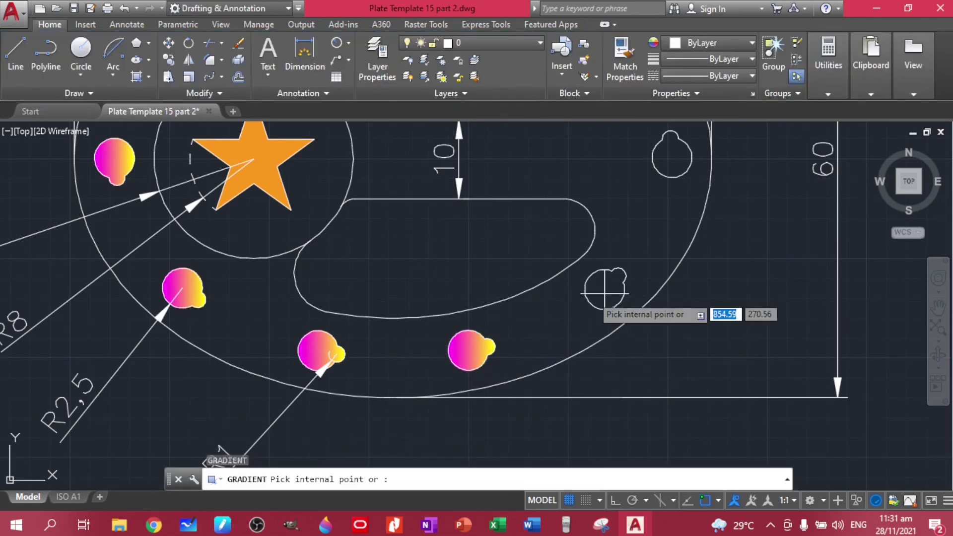
pyautogui.click(594, 296)
pyautogui.press('Return')
# Fill the rightmost hole and the upper-right hole with separate magenta-to-yellow gradients
pyautogui.moveTo(658, 177)
pyautogui.mouseDown(button='middle')
pyautogui.moveTo(629, 198)
pyautogui.moveTo(577, 349)
pyautogui.mouseUp(button='middle')
pyautogui.press('Return')
pyautogui.click(585, 330)
pyautogui.press('Return')
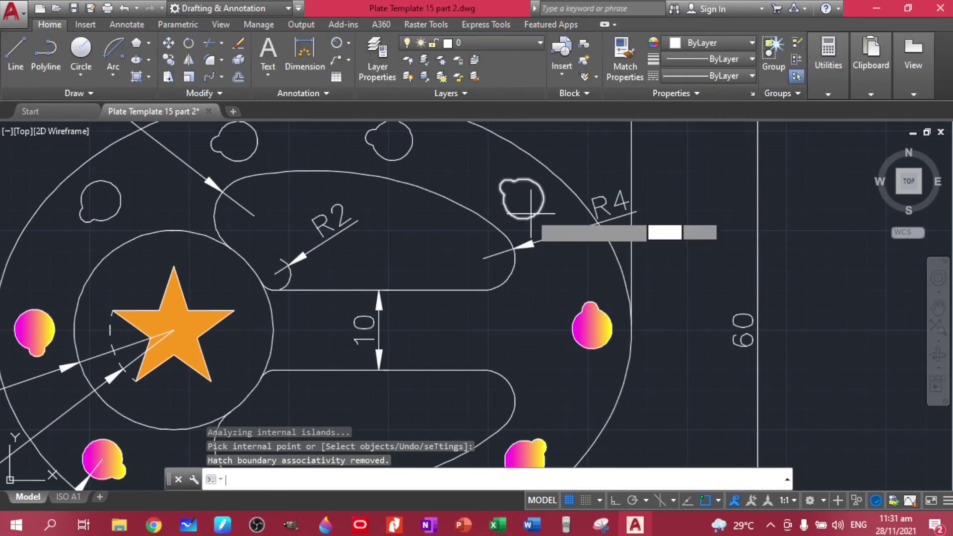
pyautogui.press('Return')
pyautogui.click(523, 198)
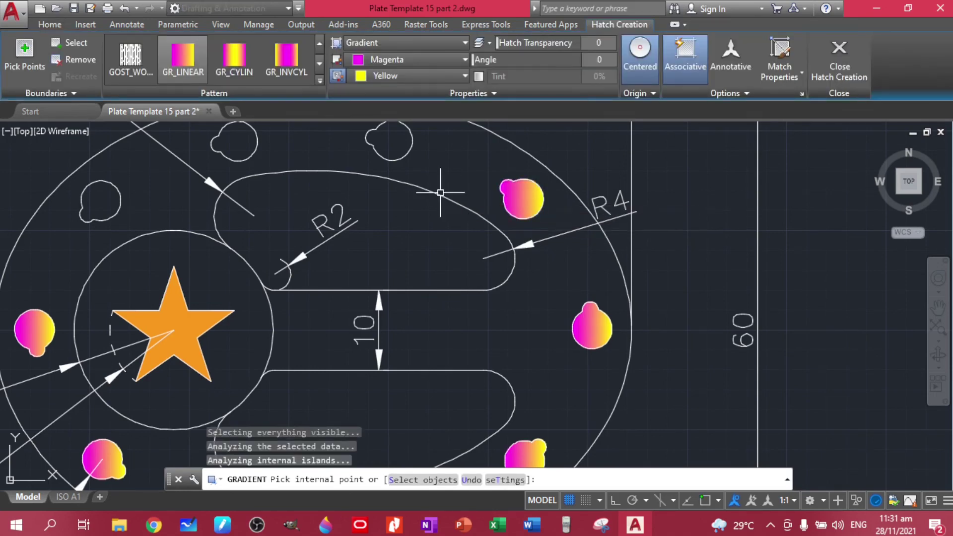
pyautogui.press('Return')
# Fill the two top holes and the upper-left hole with separate magenta-to-yellow gradients
pyautogui.scroll(-3, 496, 447)
pyautogui.press('Return')
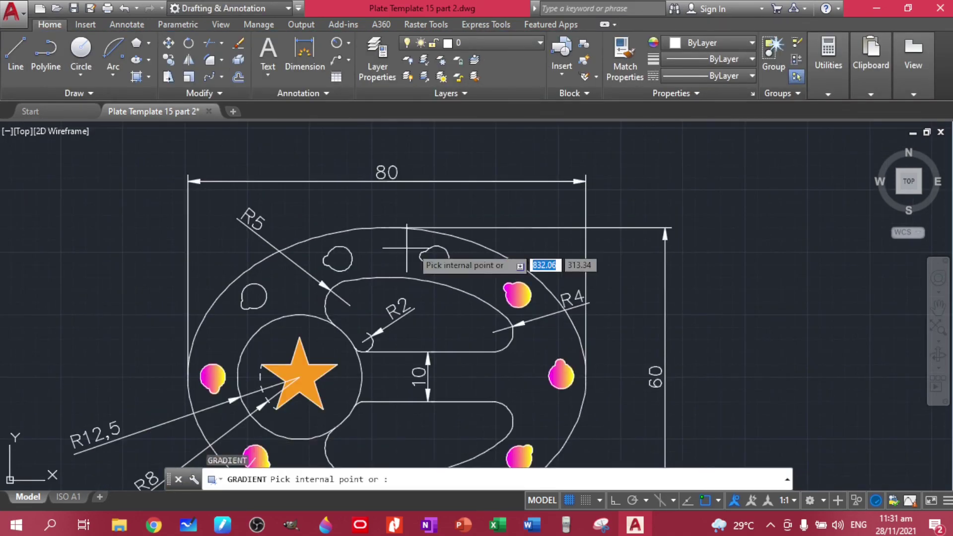
pyautogui.click(440, 252)
pyautogui.press('Return')
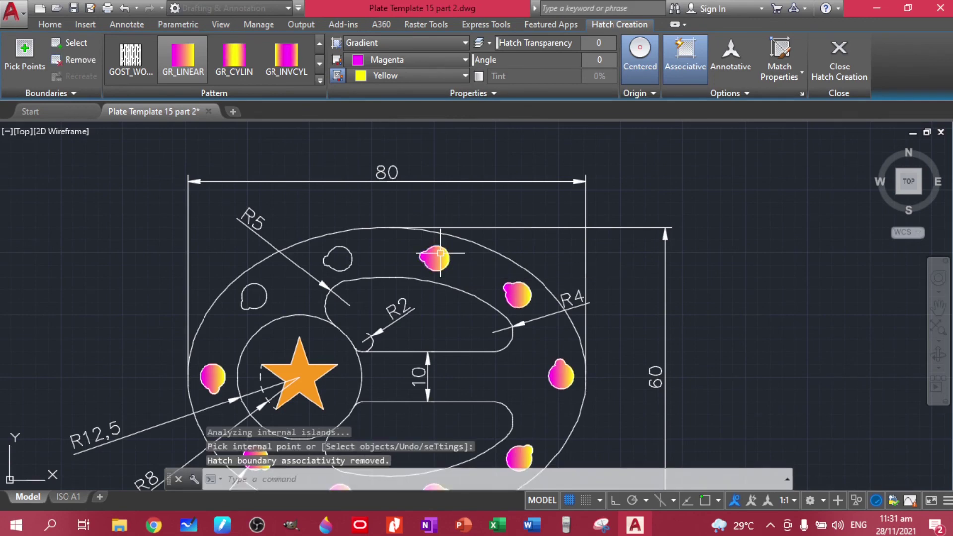
pyautogui.press('Return')
pyautogui.click(339, 259)
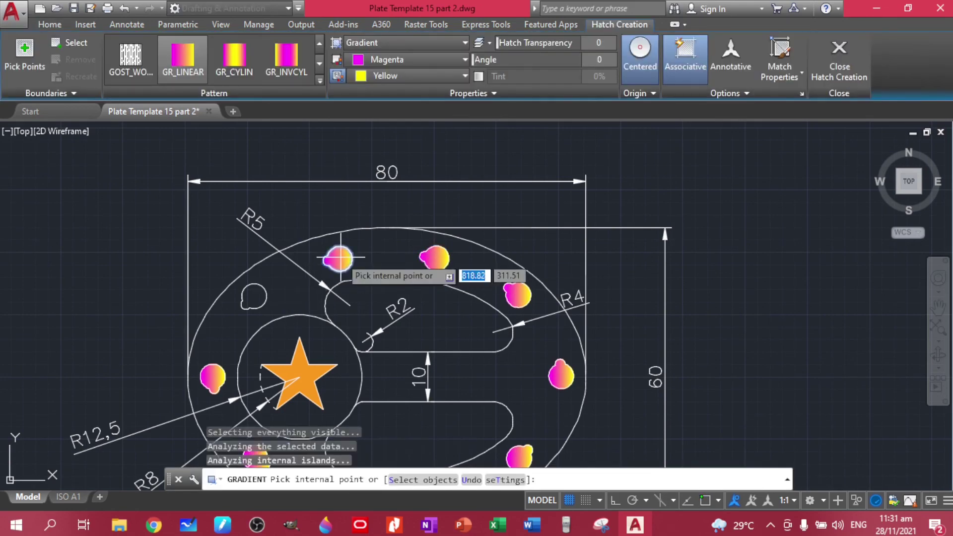
pyautogui.press('Return')
pyautogui.press('Return')
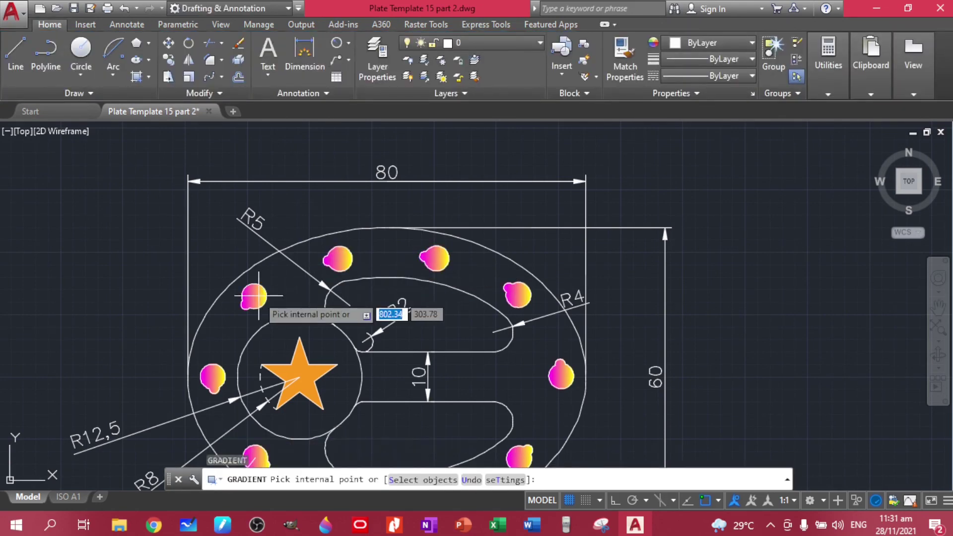
pyautogui.click(256, 296)
pyautogui.press('Return')
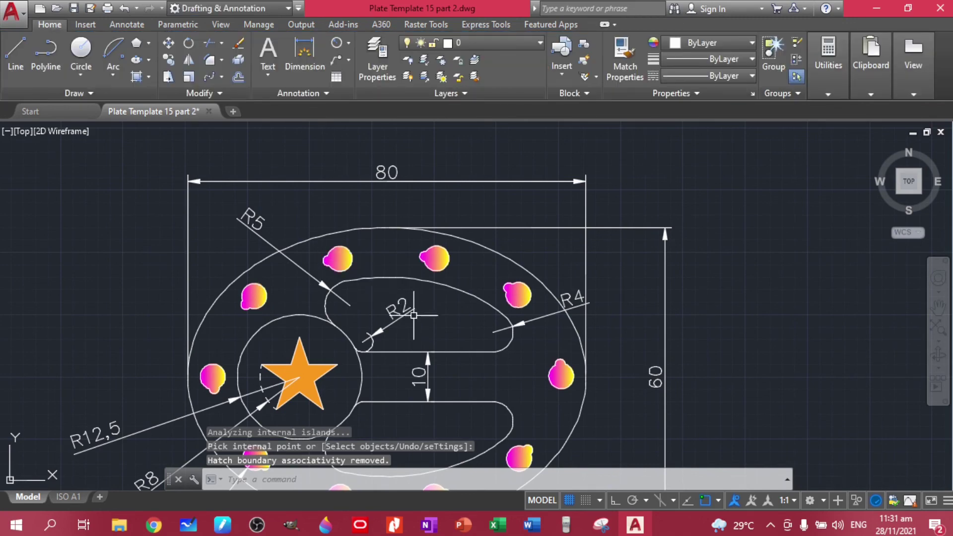
# Hatch the plate body around the holes and cutouts with the HONEY pattern in orange 248,153,30 at scale 1
pyautogui.moveTo(414, 315); pyautogui.dragTo(383, 228, button='middle')
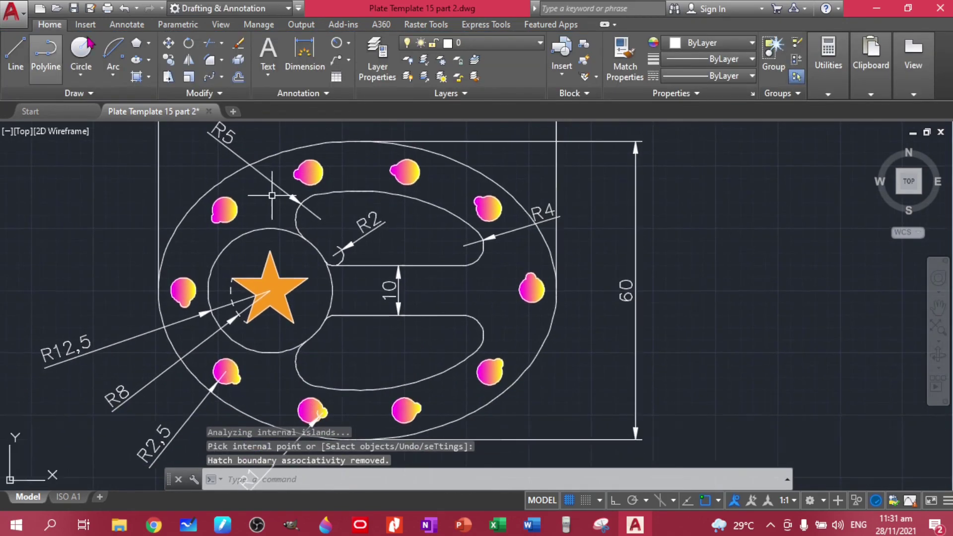
pyautogui.click(143, 80)
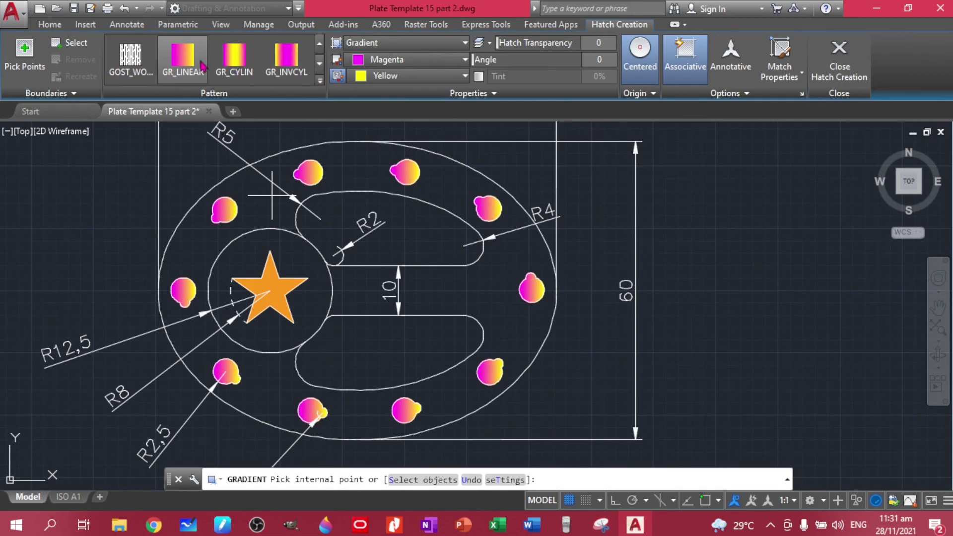
pyautogui.click(320, 81)
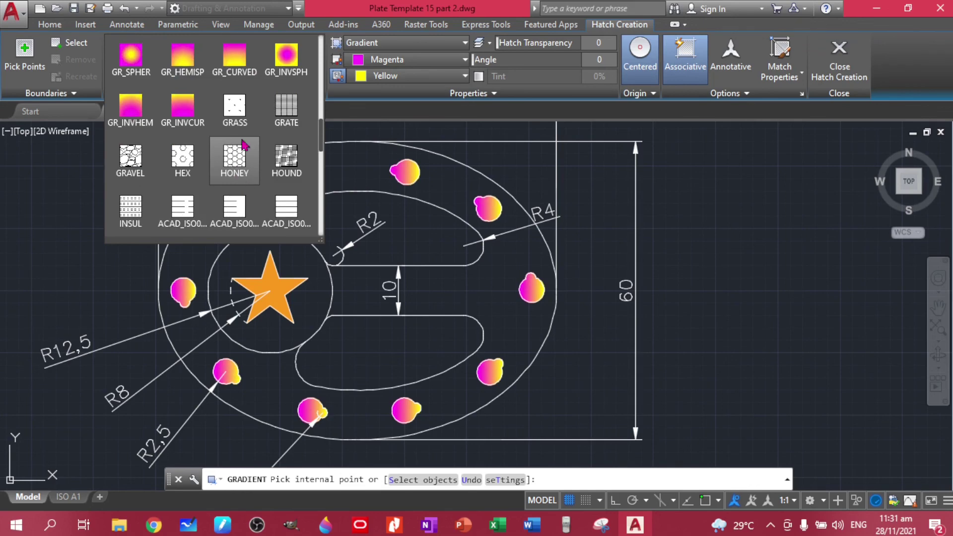
pyautogui.click(244, 164)
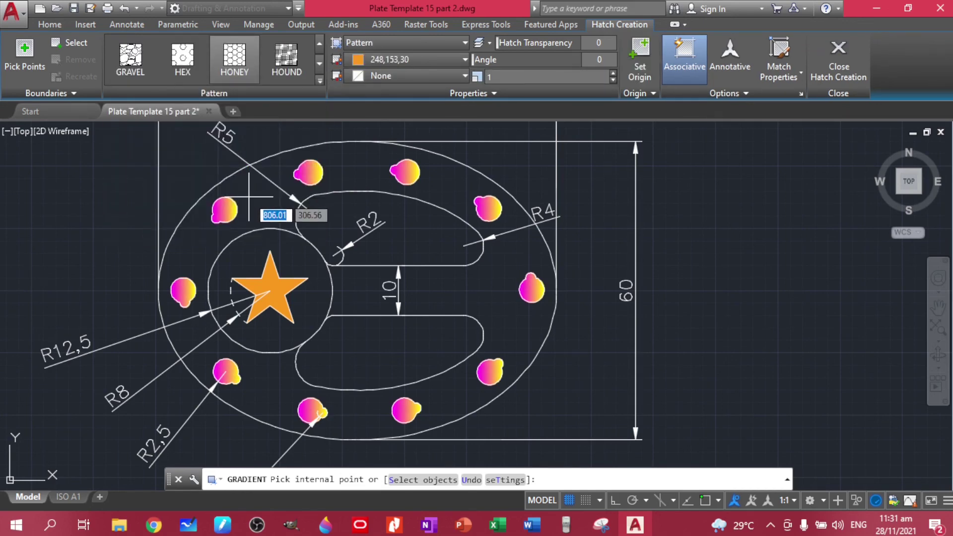
pyautogui.click(248, 196)
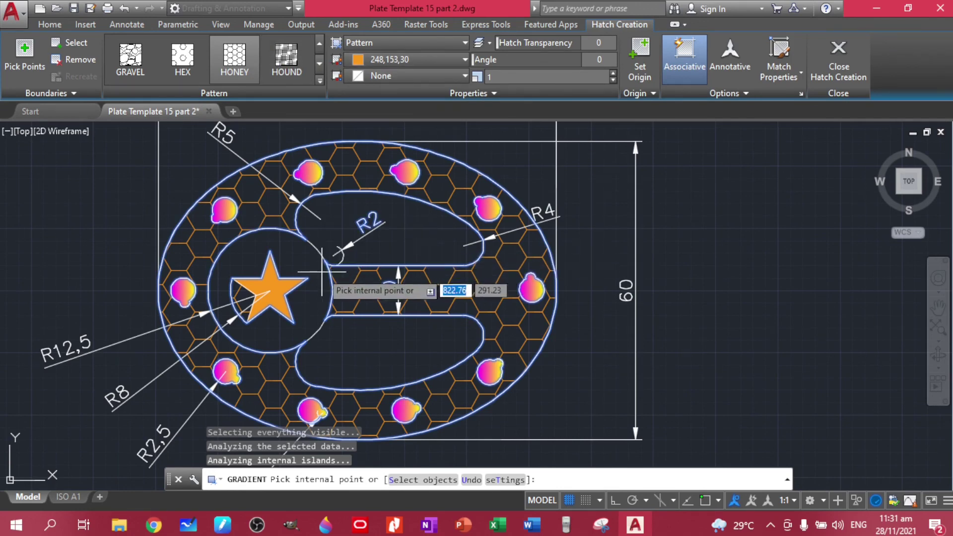
pyautogui.press('Return')
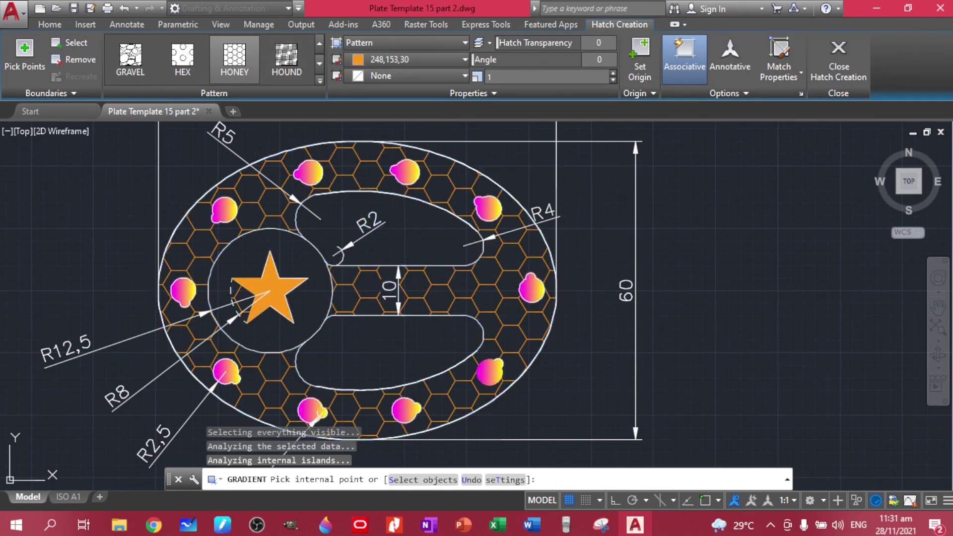
pyautogui.scroll(-3, 492, 247)
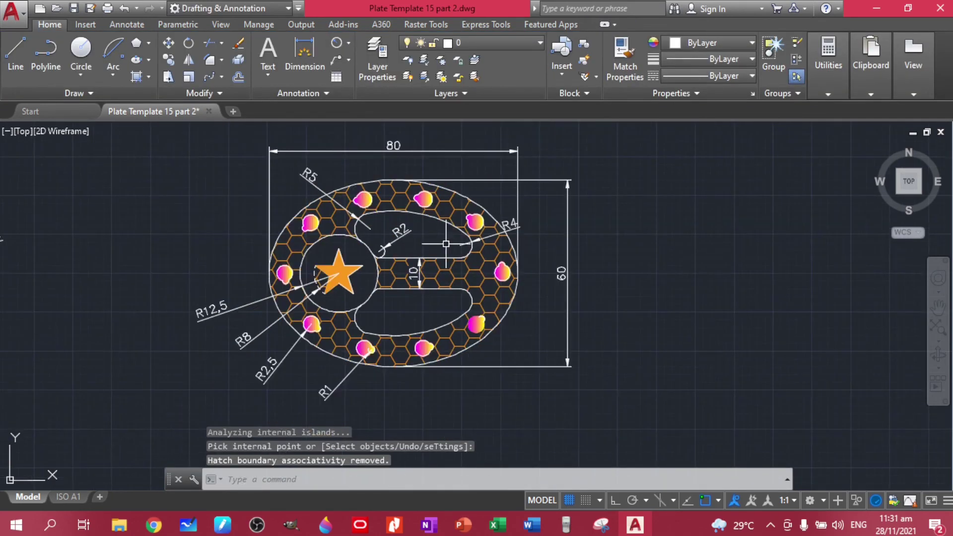